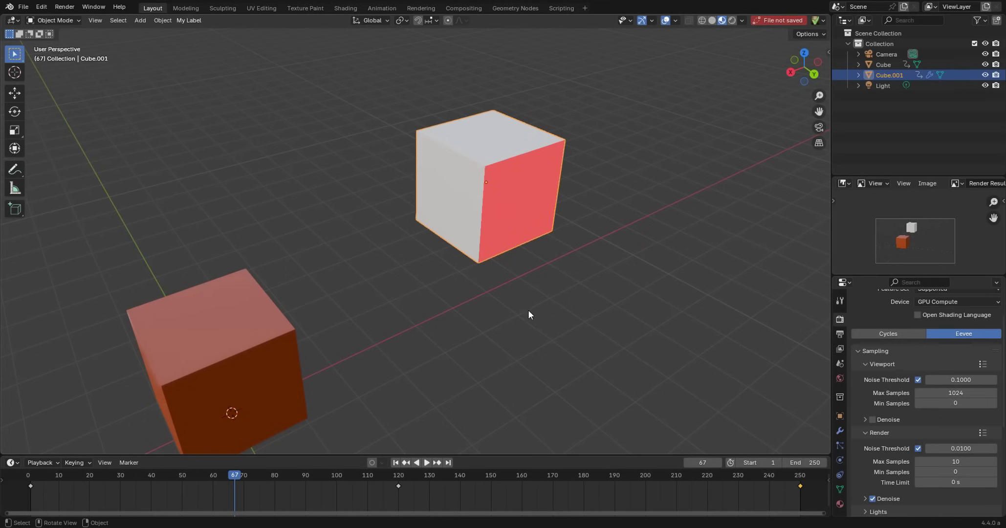
Step: Orbit, pan and zoom around the two cubes and switch the viewport to Solid shading
middle_click_drag(528, 309, 578, 277)
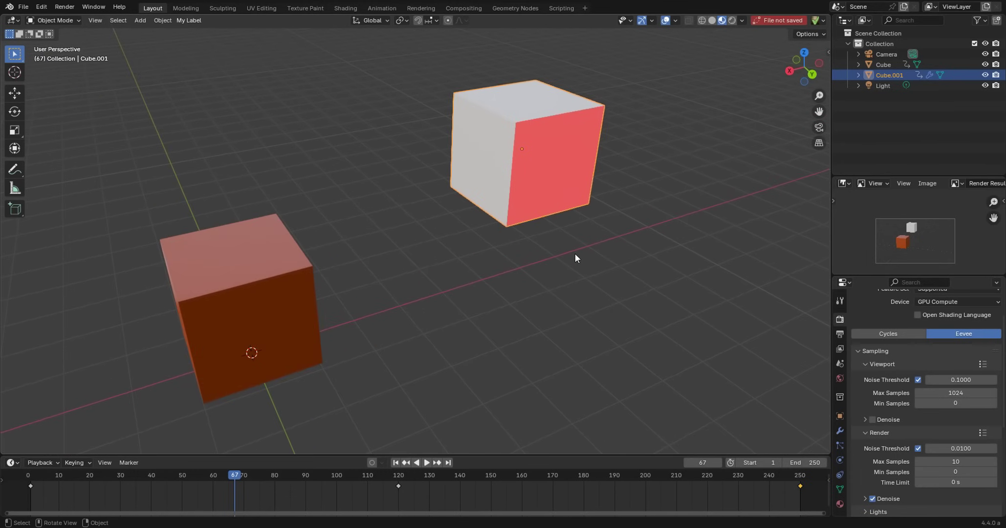
scroll(572, 264, "up", 4)
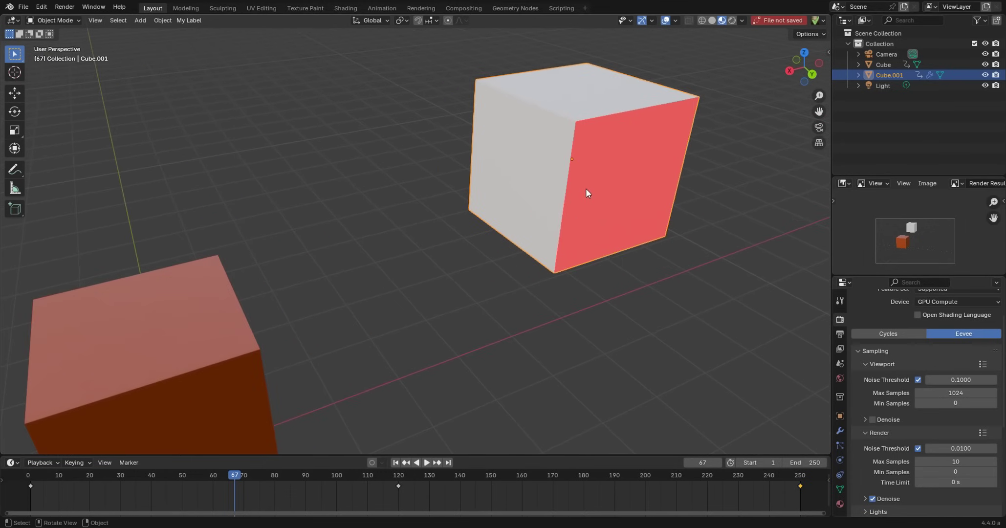
scroll(588, 178, "down", 5)
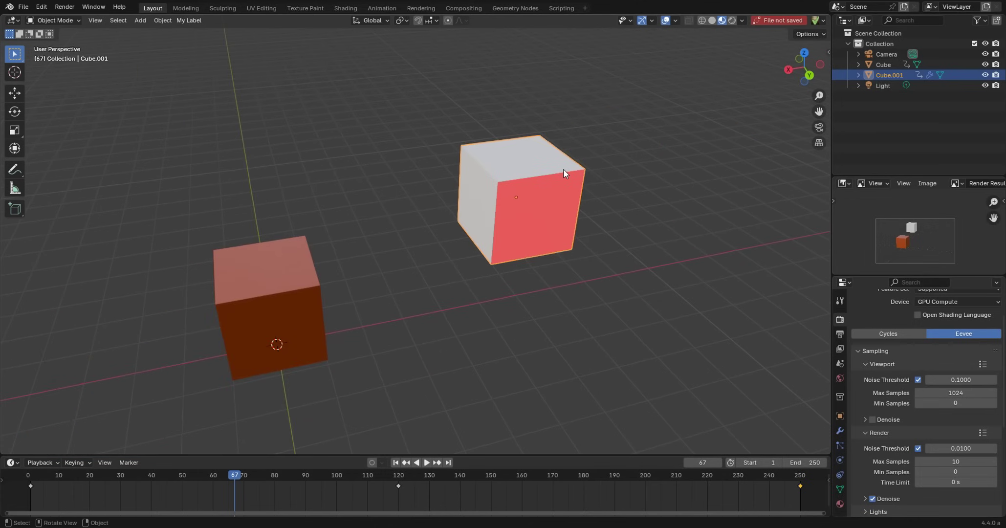
scroll(563, 170, "up", 2)
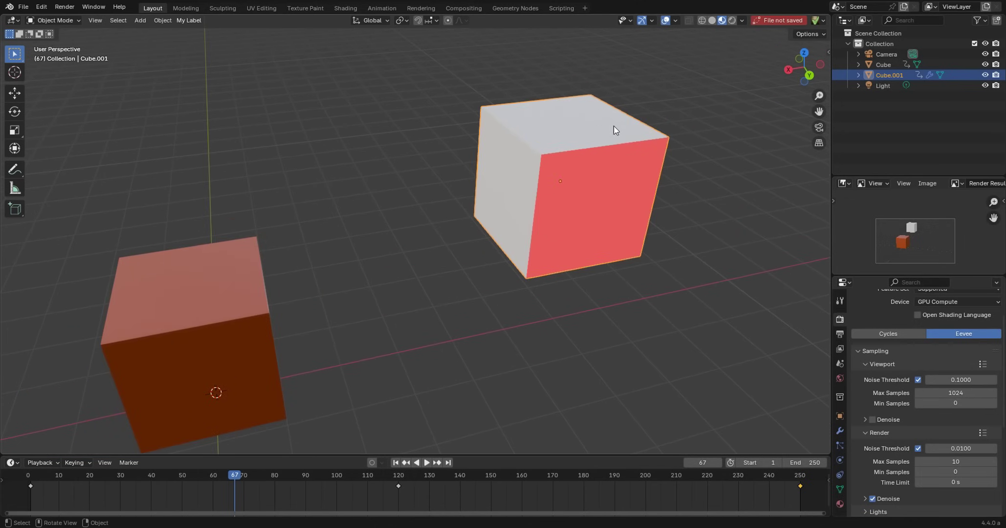
middle_click_drag(587, 141, 521, 220, "shift")
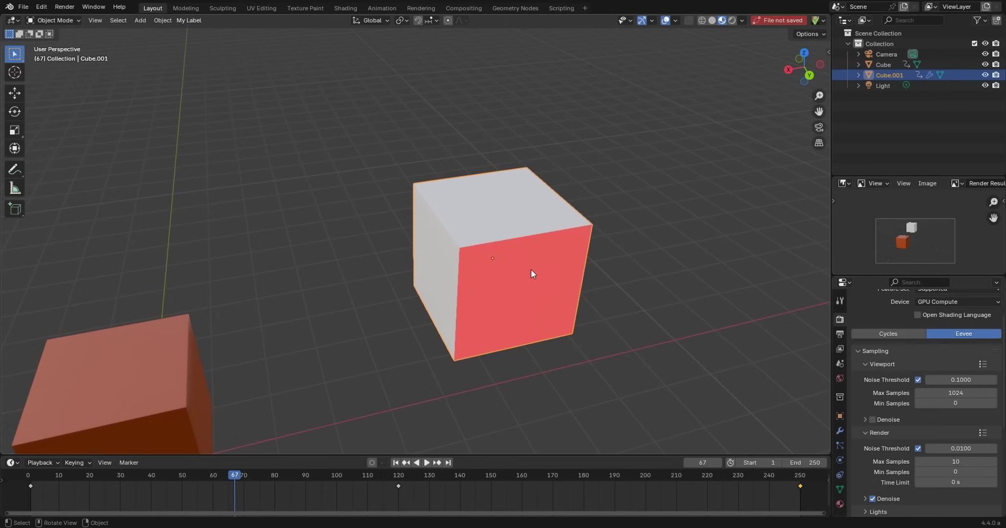
middle_click_drag(531, 274, 537, 267)
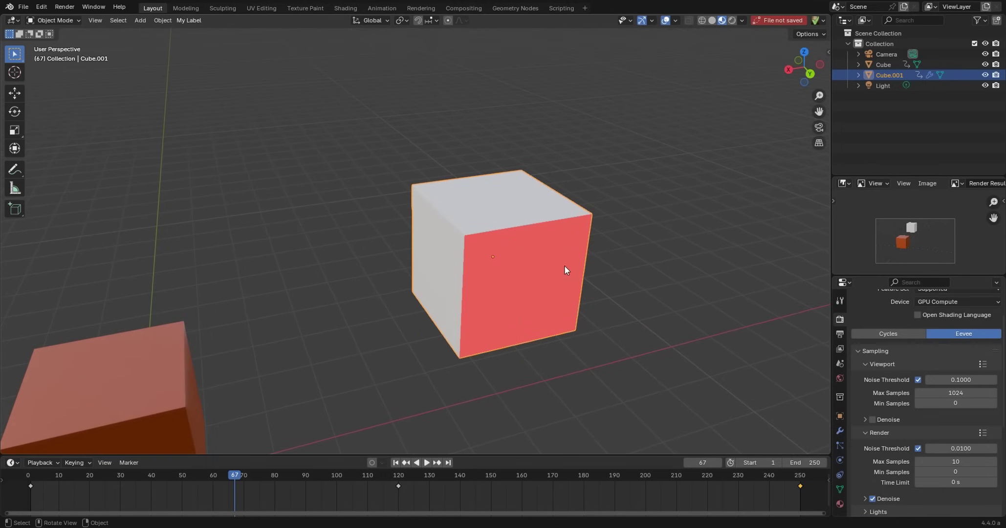
left_click(711, 20)
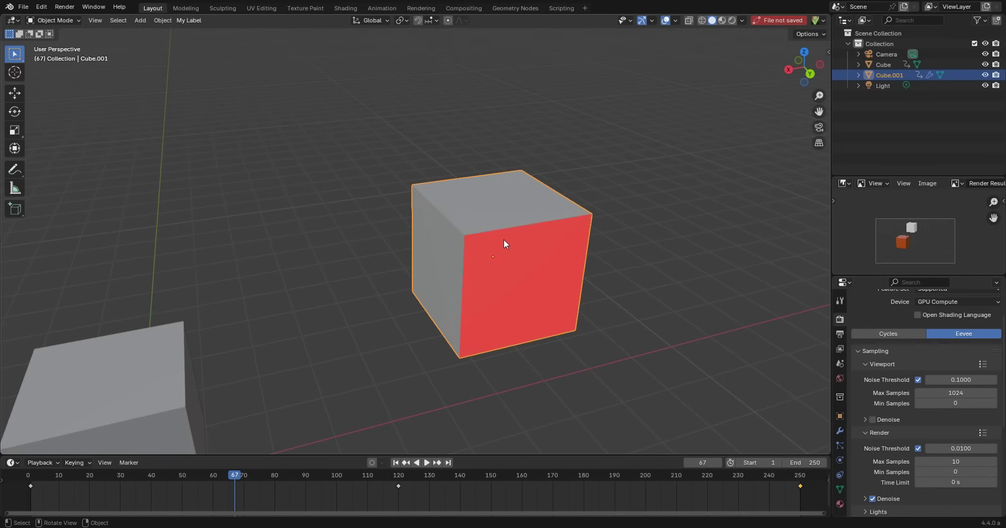
scroll(504, 239, "up", 1)
scroll(516, 237, "down", 3)
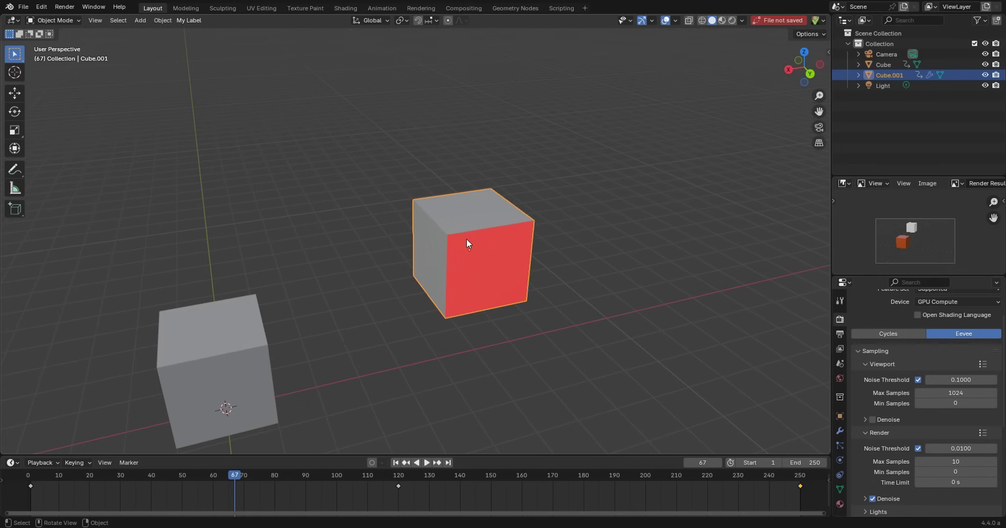
middle_click_drag(525, 230, 504, 239)
scroll(522, 238, "up", 4)
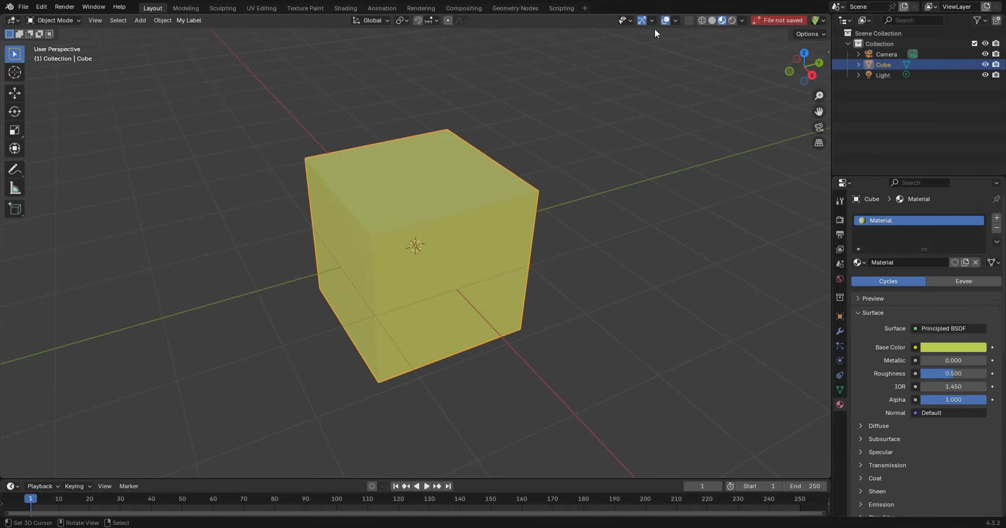
Step: Turn on the Face Orientation overlay and view the cube from below
left_click(675, 20)
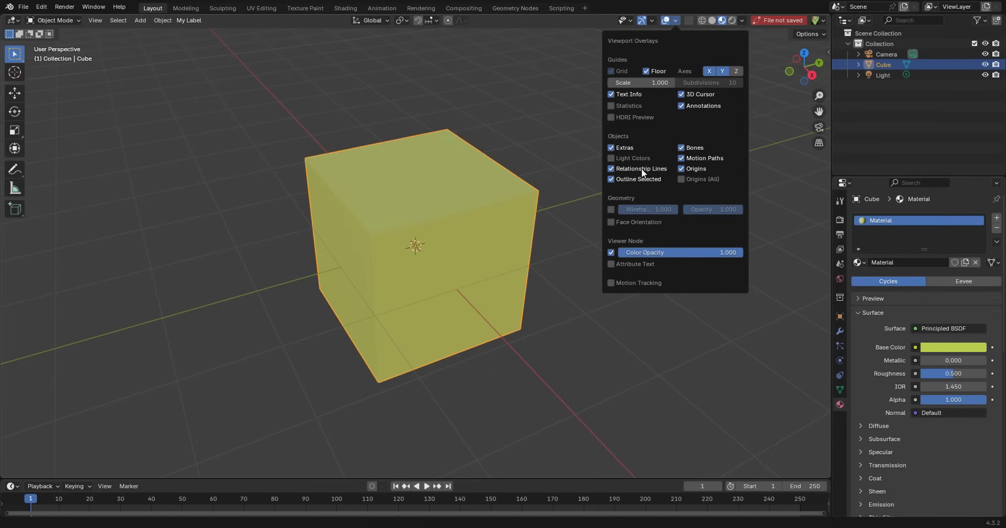
left_click(621, 222)
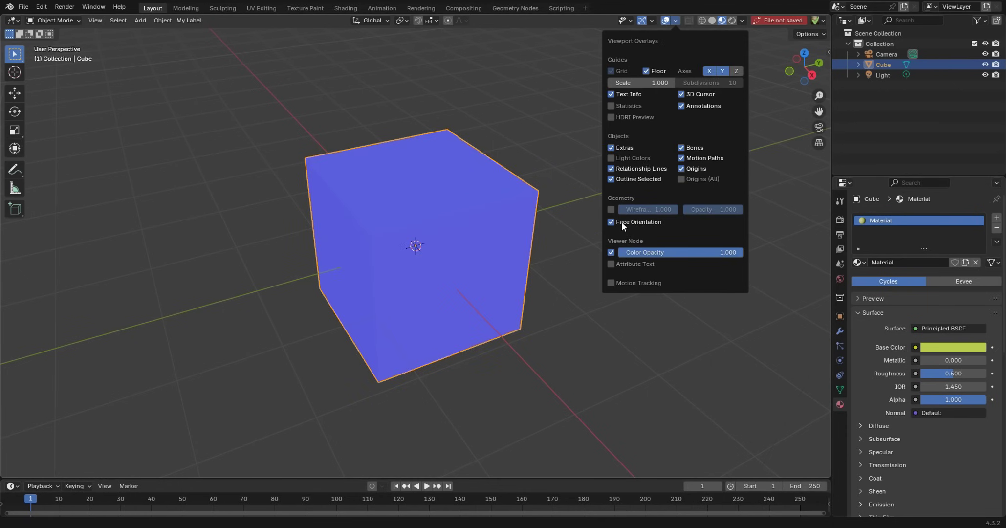
middle_click_drag(440, 232, 571, 233)
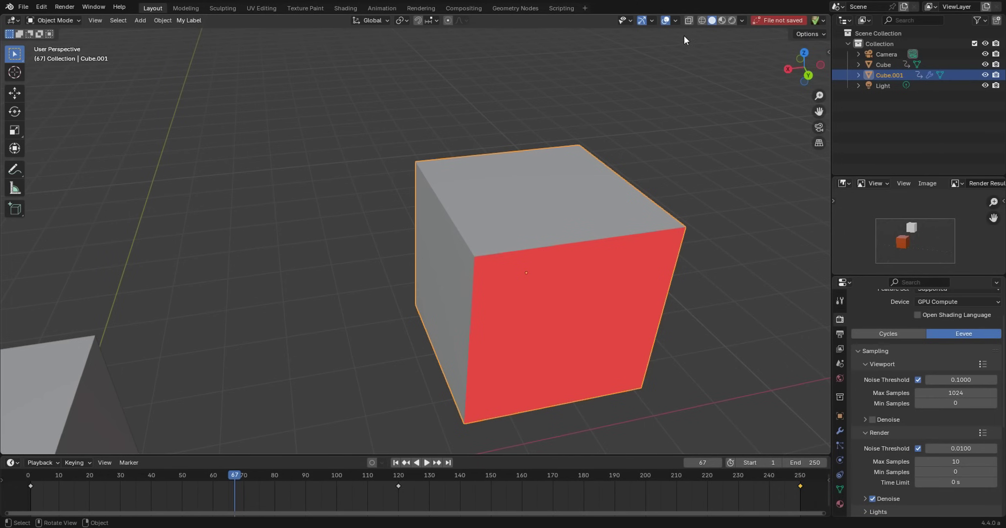
Step: Toggle Face Orientation off and on several times, leaving it enabled
left_click(676, 20)
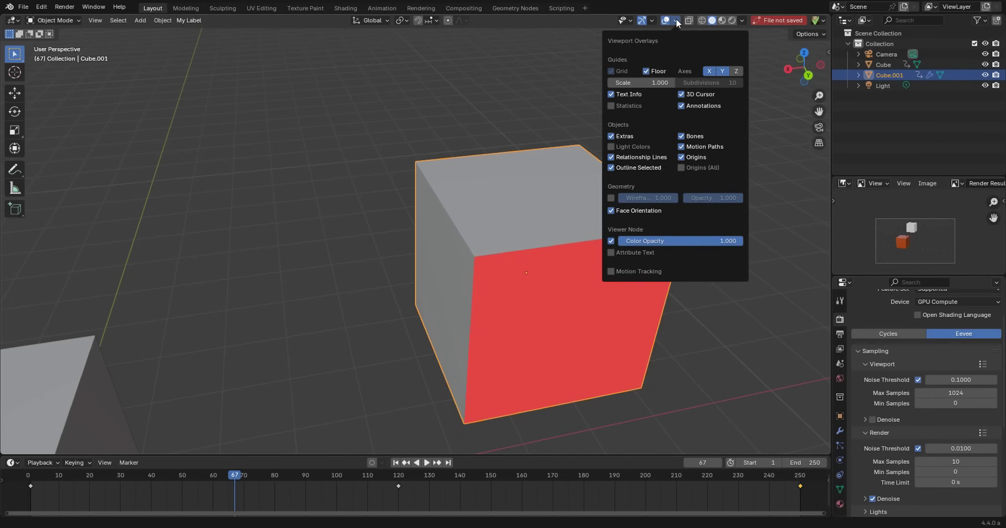
left_click(616, 212)
left_click(615, 212)
left_click(616, 212)
left_click(615, 211)
left_click(615, 212)
left_click(615, 211)
mouse_move(554, 218)
middle_mouse_down()
mouse_move(591, 229)
mouse_move(696, 220)
mouse_move(548, 220)
mouse_move(550, 231)
middle_mouse_up()
Step: Frame Cube.001 and enter Edit Mode, cancelling a trial edge move
key("f")
scroll(537, 223, "down", 8)
key("Tab")
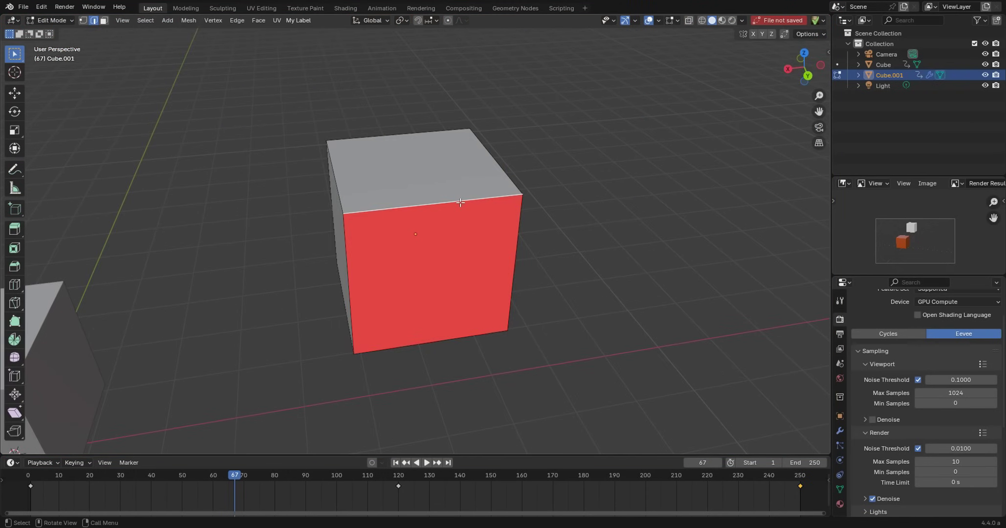
key("g")
key("g")
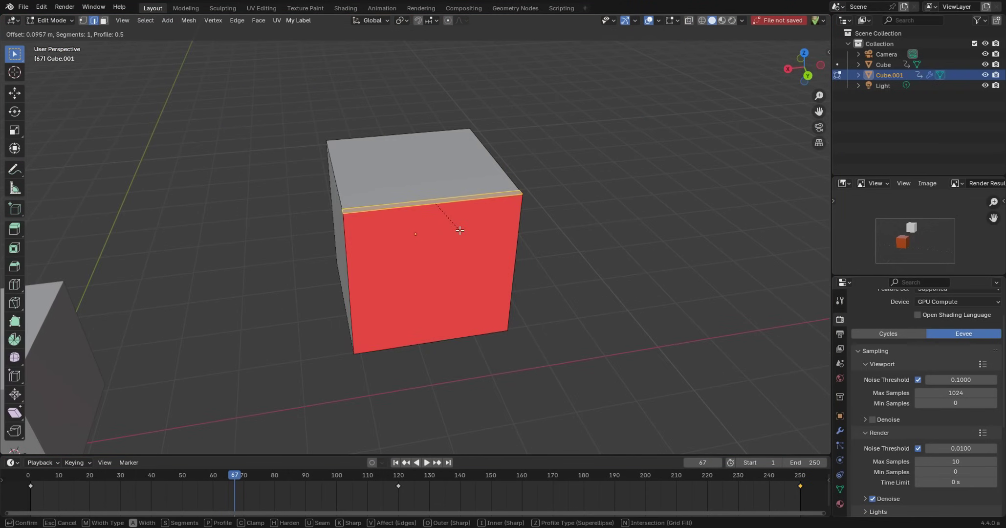
key("Escape")
Step: Select the red front face and flip its normals with Alt+N > Flip
middle_click_drag(445, 240, 473, 231)
key("ctrl+Tab")
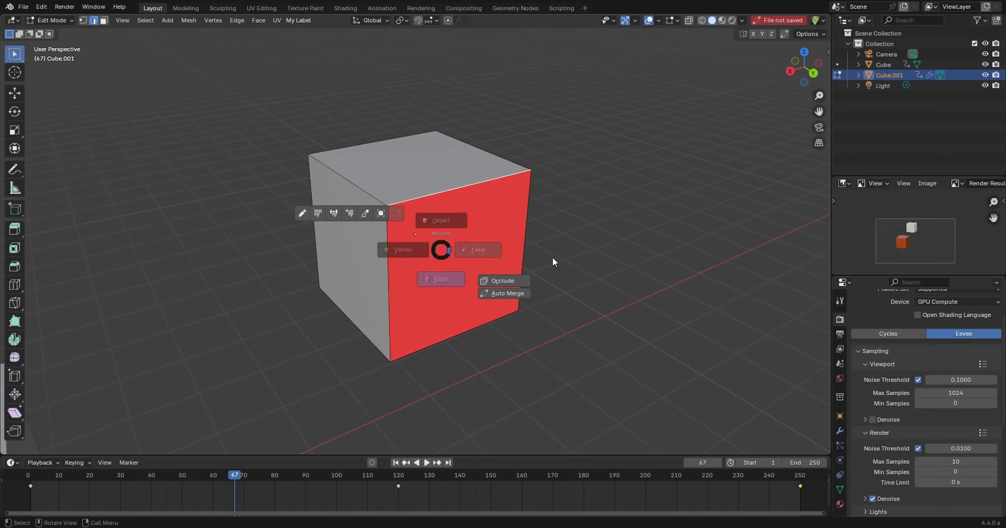
left_click(468, 246)
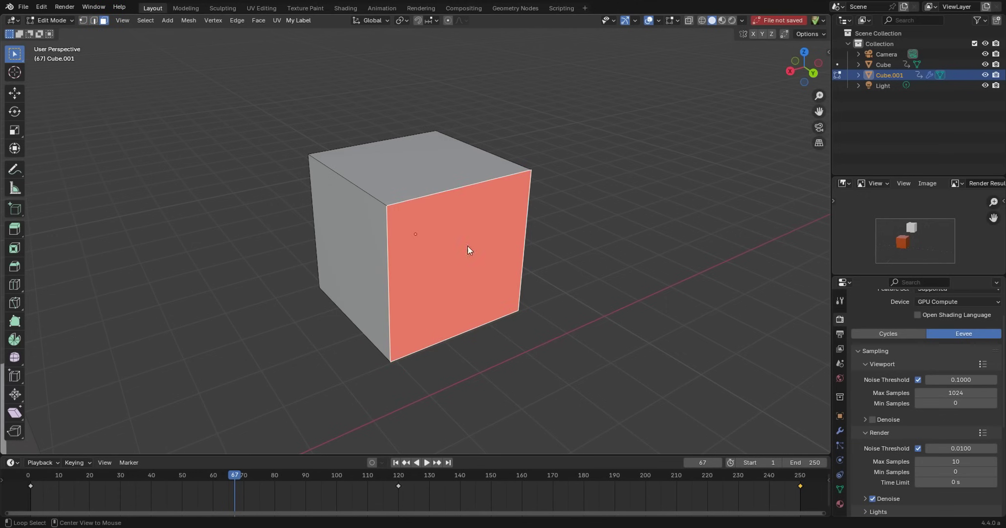
key("alt+n")
left_click(467, 246)
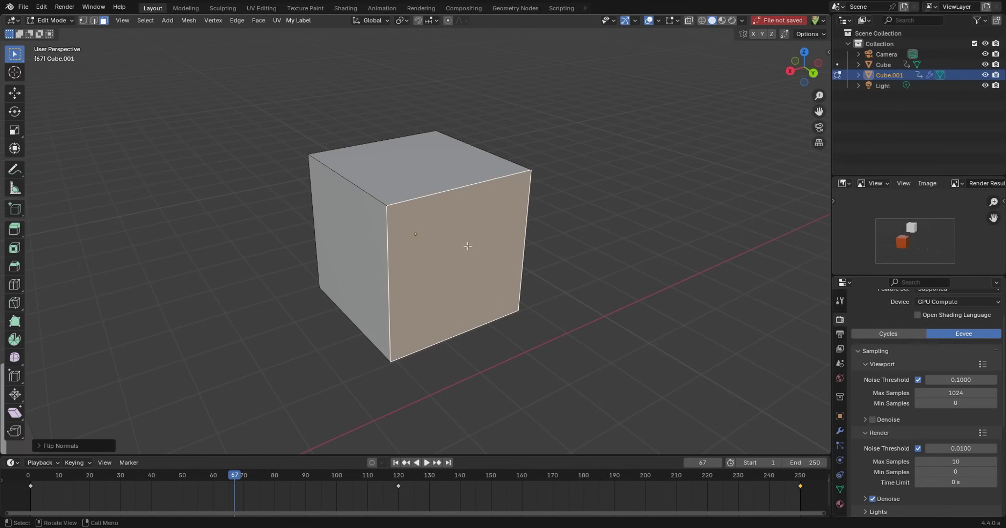
Step: Try bevelling the left and top front edges with Ctrl+B, cancelling each
key("2")
left_click(398, 265)
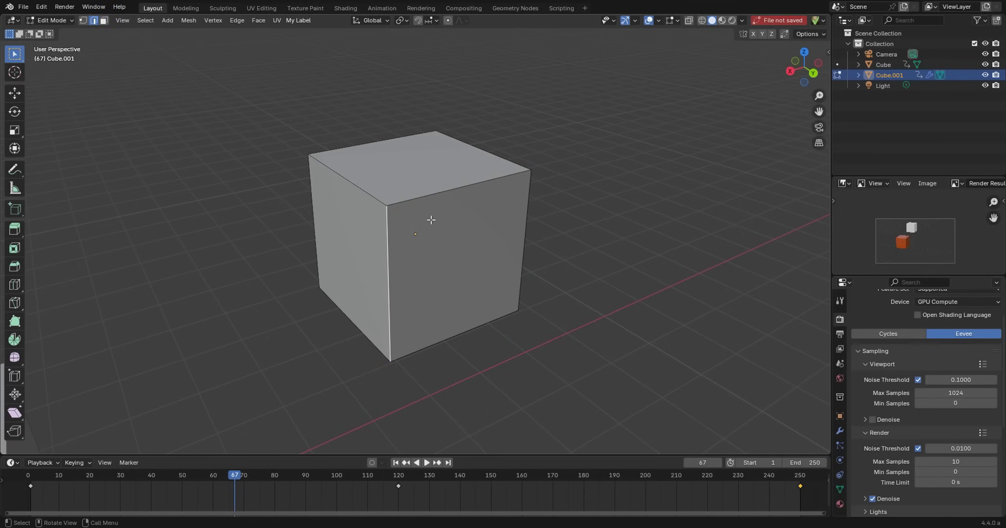
key("ctrl+b")
key("Escape")
left_click(462, 188)
key("ctrl+b")
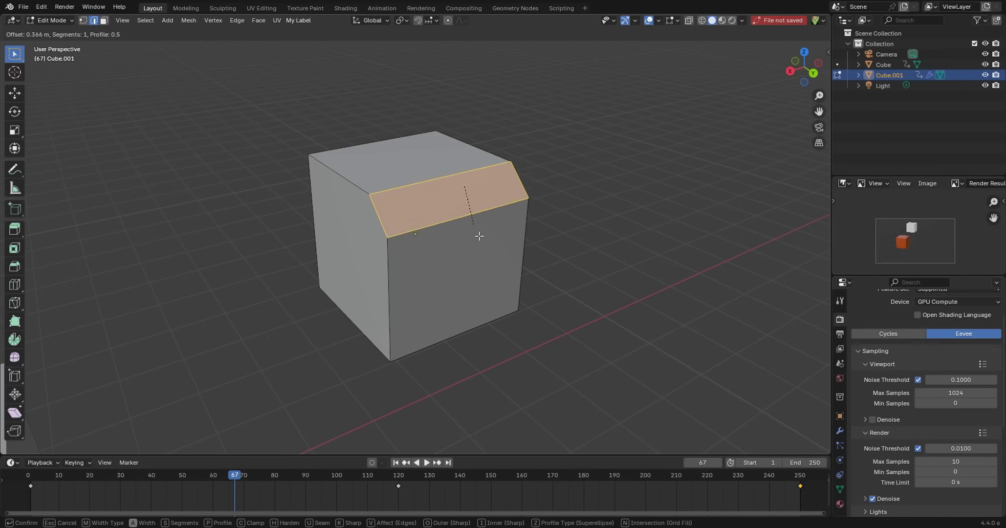
key("Escape")
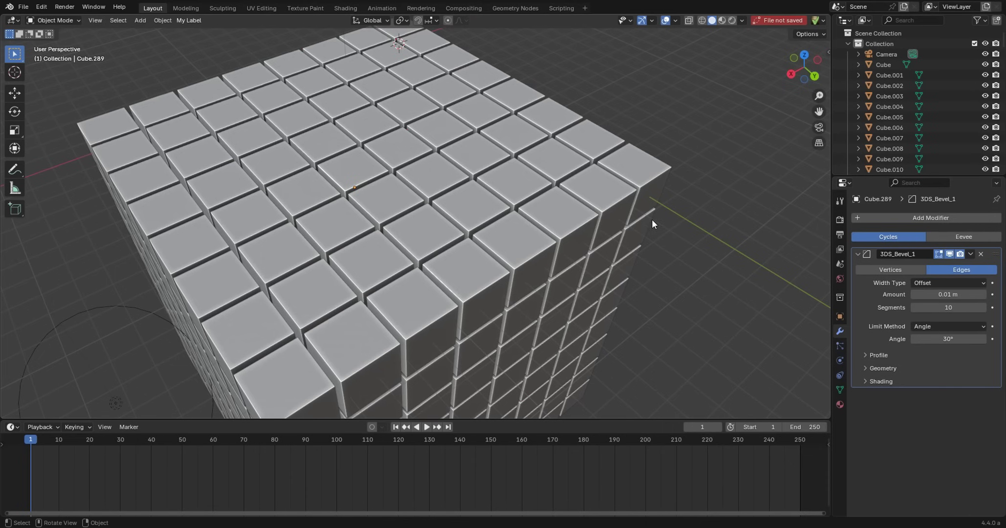
Step: Select one top face in face Edit Mode and open Preferences at the Interface page
middle_click_drag(440, 212, 427, 188)
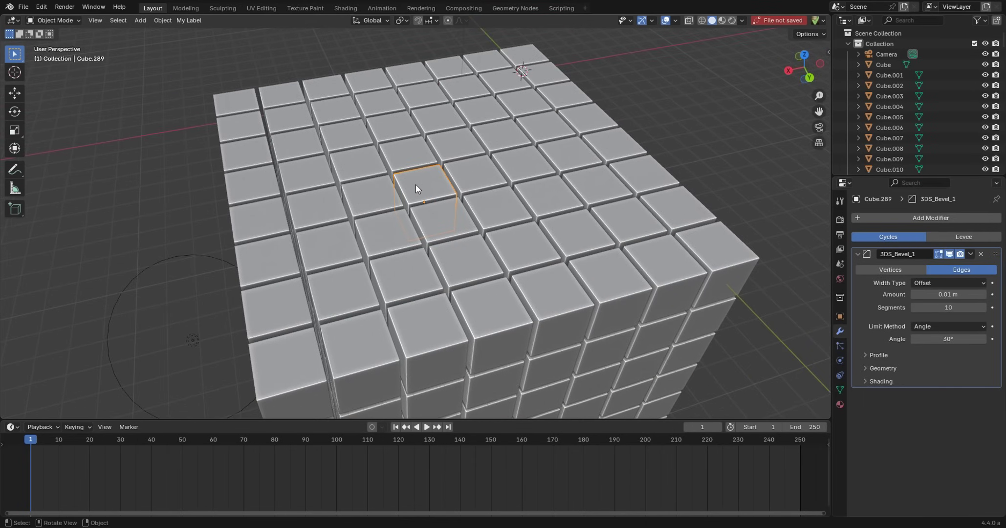
key("Tab")
left_click(488, 184)
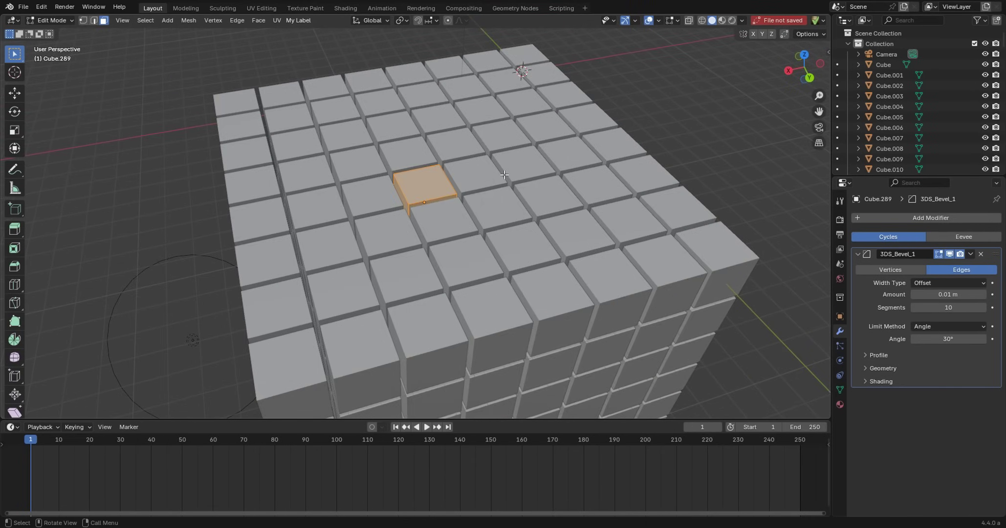
scroll(403, 113, "up", 5)
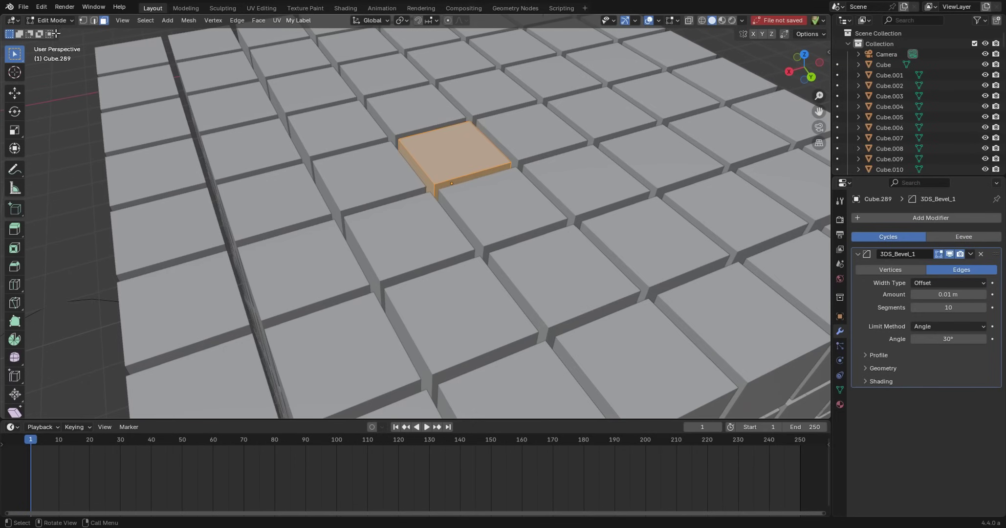
left_click(42, 7)
left_click(77, 152)
left_click(42, 26)
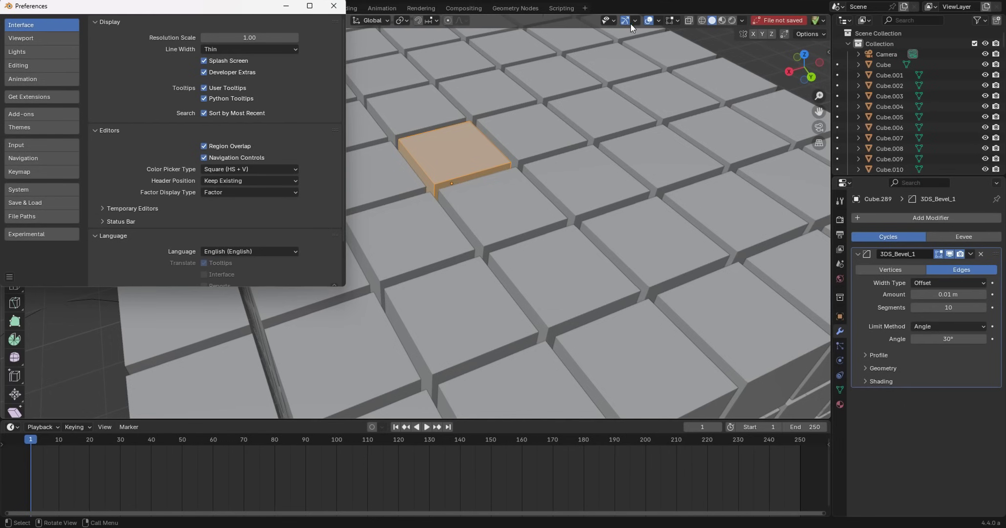
Step: Enable face Indices in the edit-mode overlays, then turn off Developer Extras
left_click(657, 21)
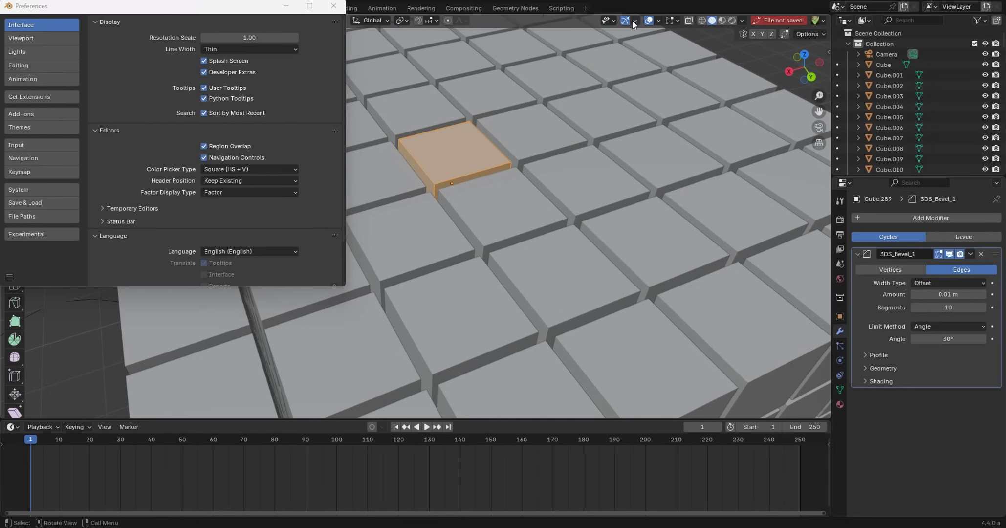
left_click(633, 21)
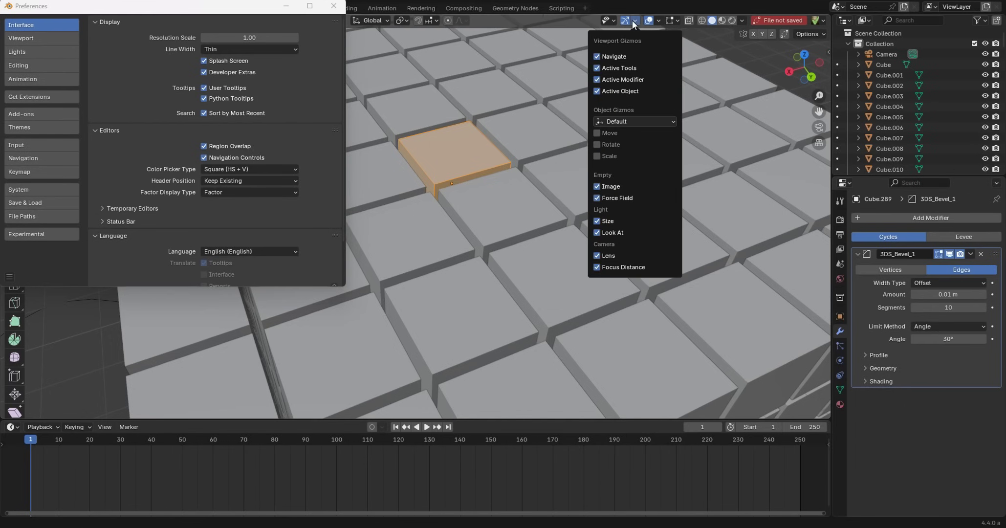
left_click(677, 21)
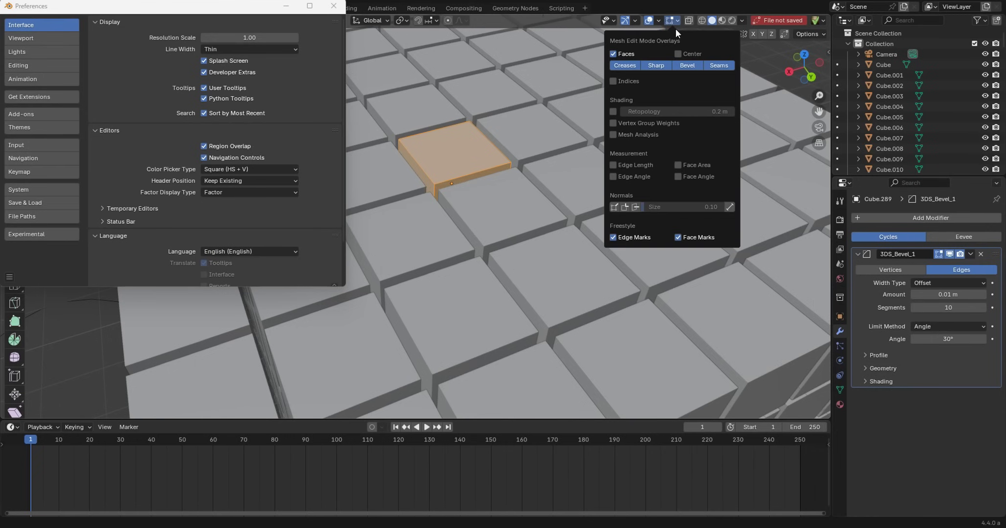
left_click(613, 81)
left_click(204, 72)
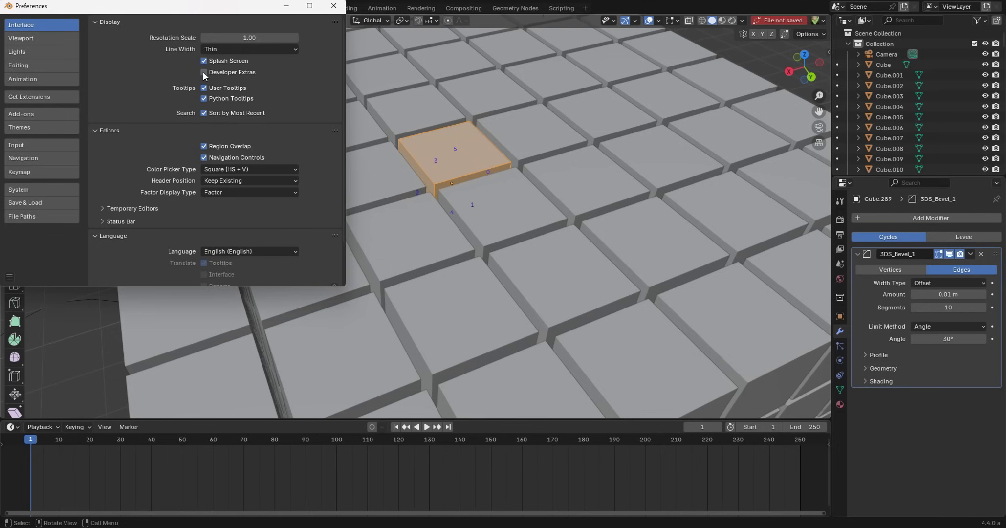
left_click(676, 21)
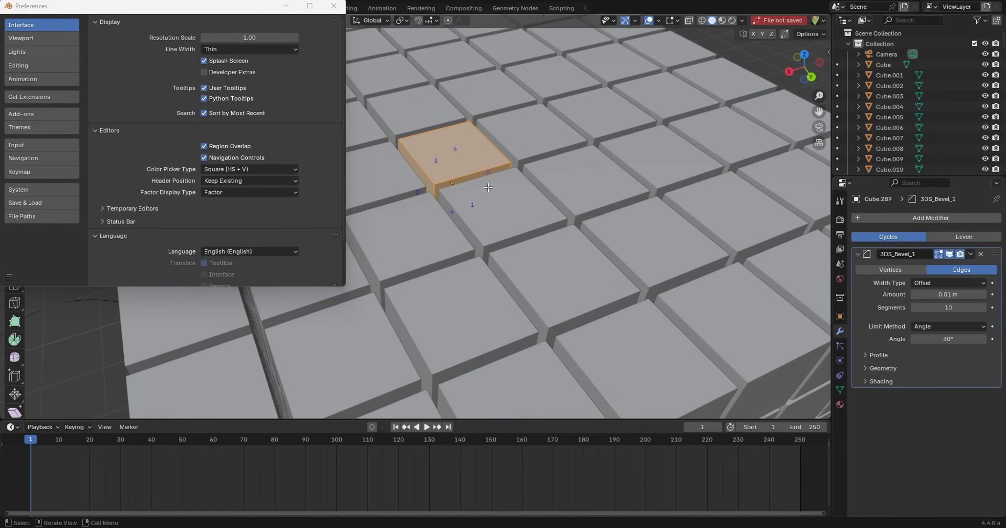
Step: In Blender 4.3.2, put the cube in Edit Mode and show face Indices
key("alt+Tab")
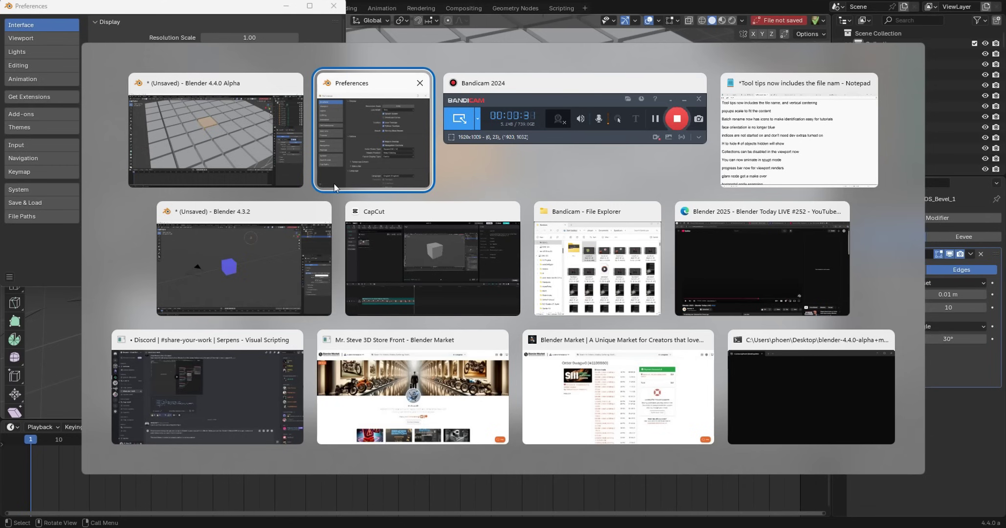
left_click(267, 257)
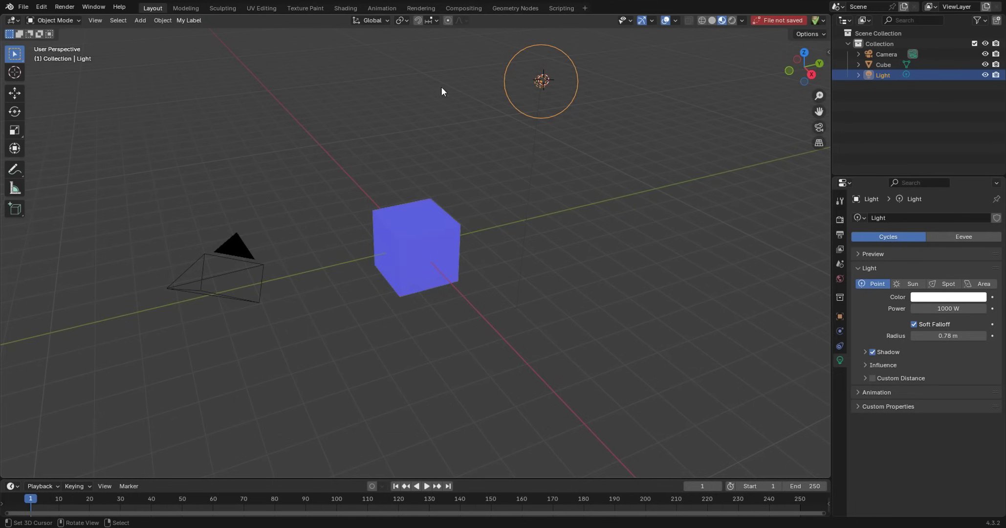
scroll(454, 205, "up", 3)
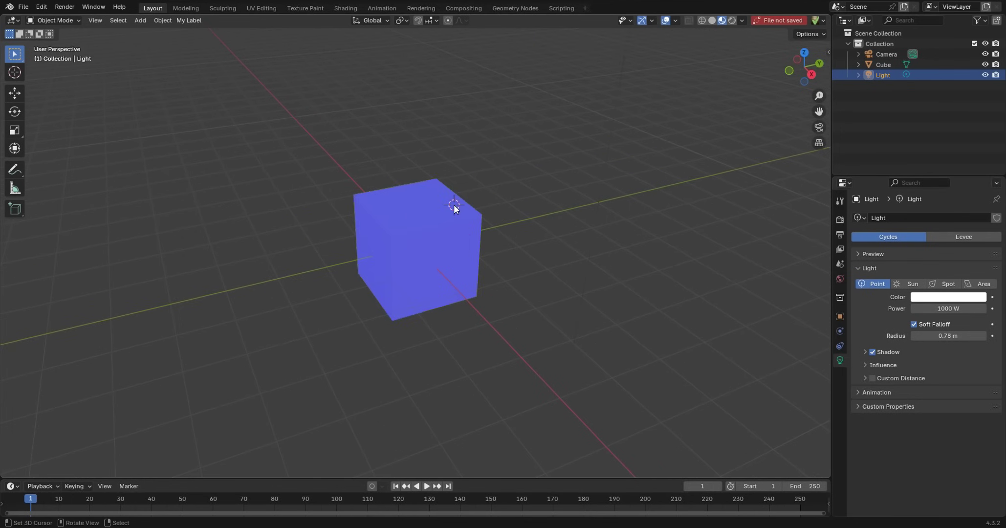
left_click(452, 211)
key("Tab")
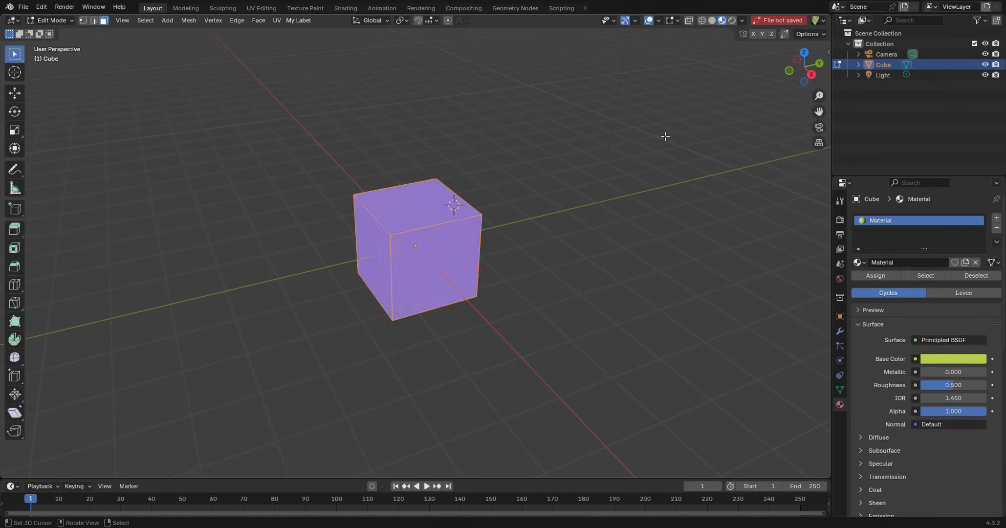
left_click(674, 20)
left_click(626, 89)
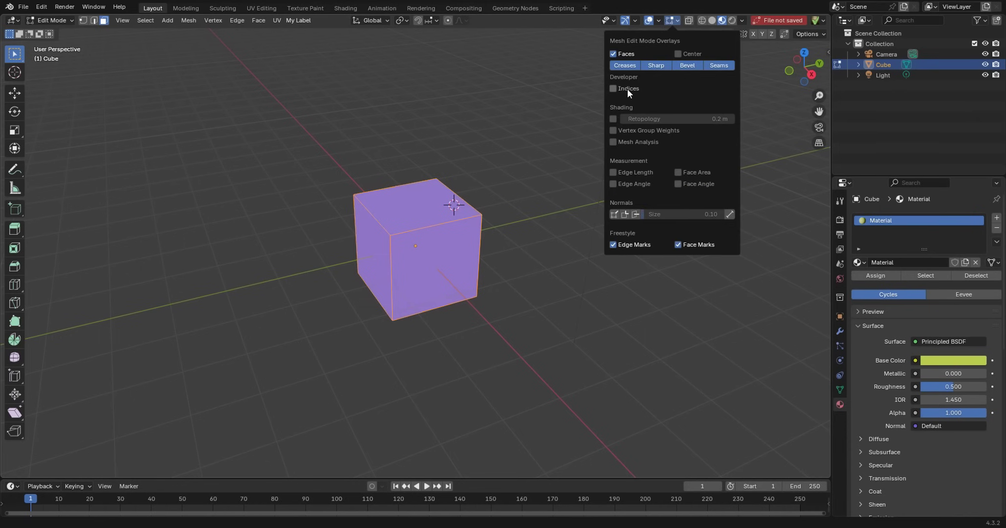
Step: Toggle Developer Extras off and on, hiding Indices, and recheck the overlay options
left_click(42, 6)
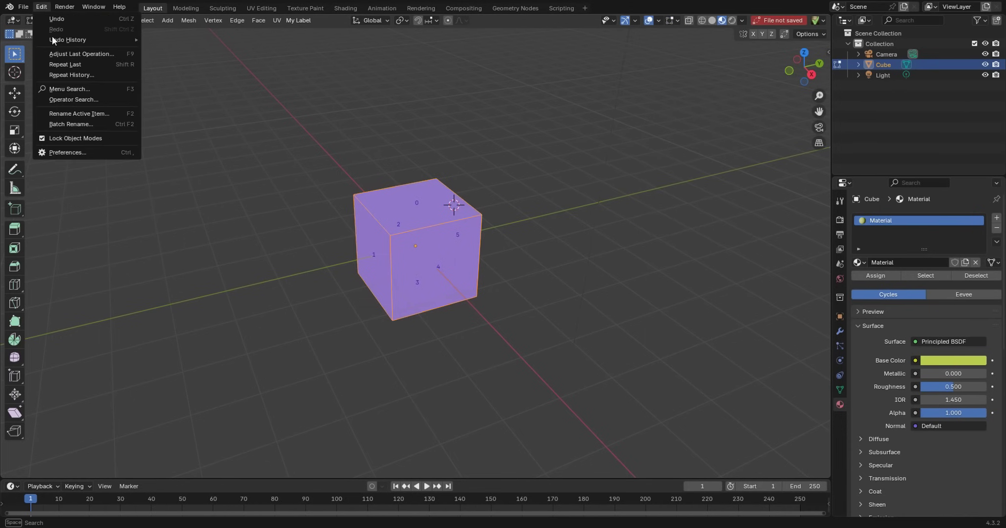
left_click(84, 155)
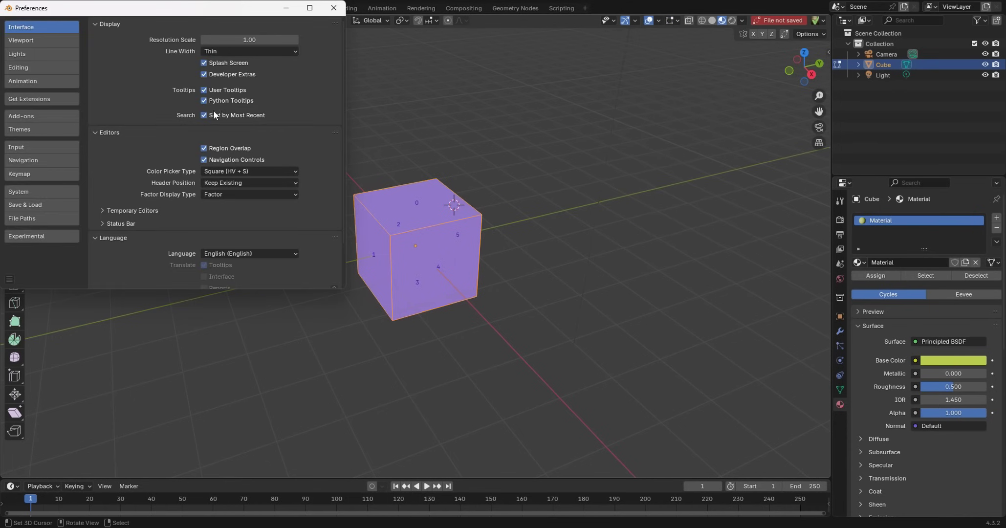
left_click(204, 75)
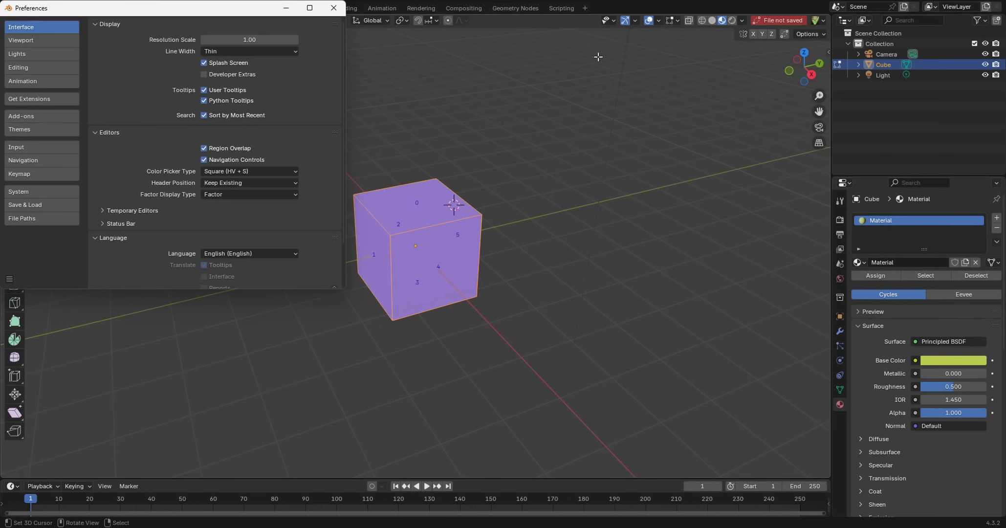
left_click(674, 21)
left_click(228, 75)
left_click(674, 22)
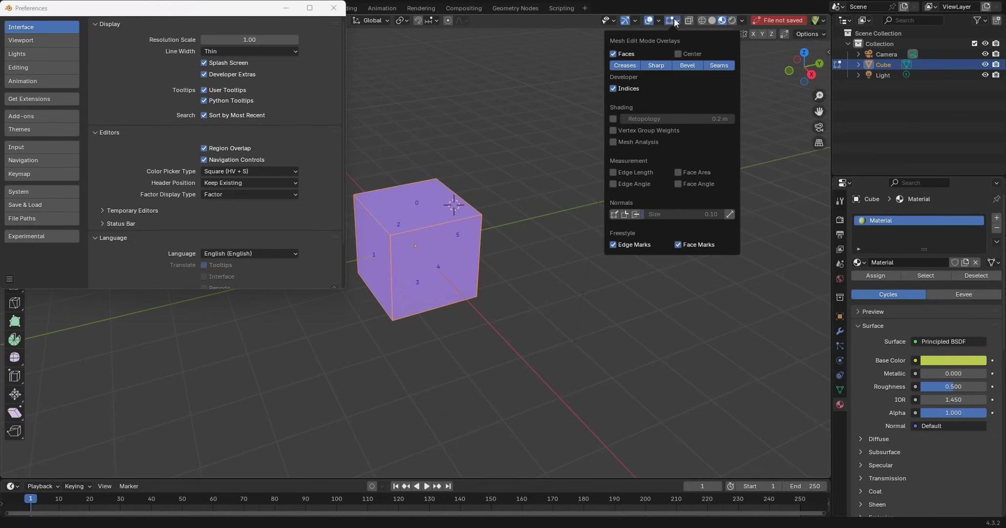
left_click(615, 89)
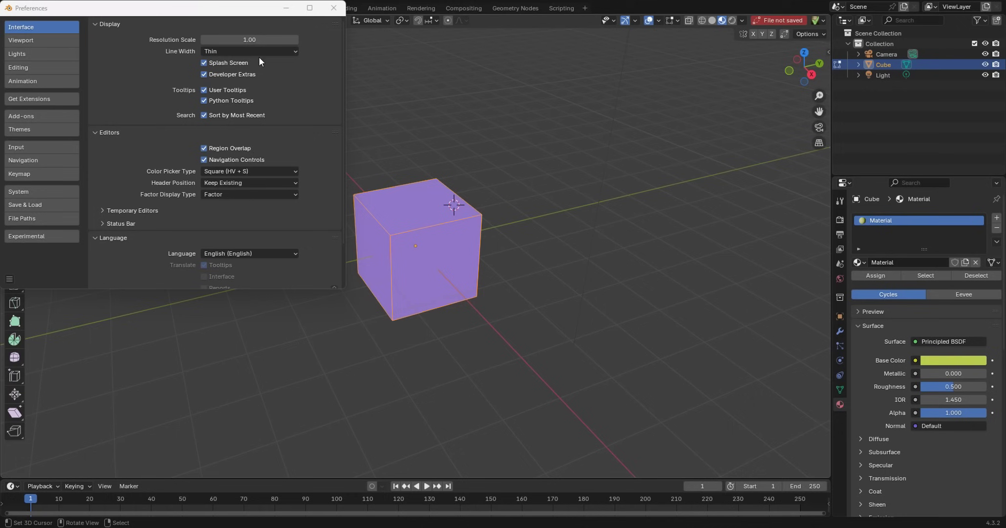
left_click(222, 74)
left_click(678, 20)
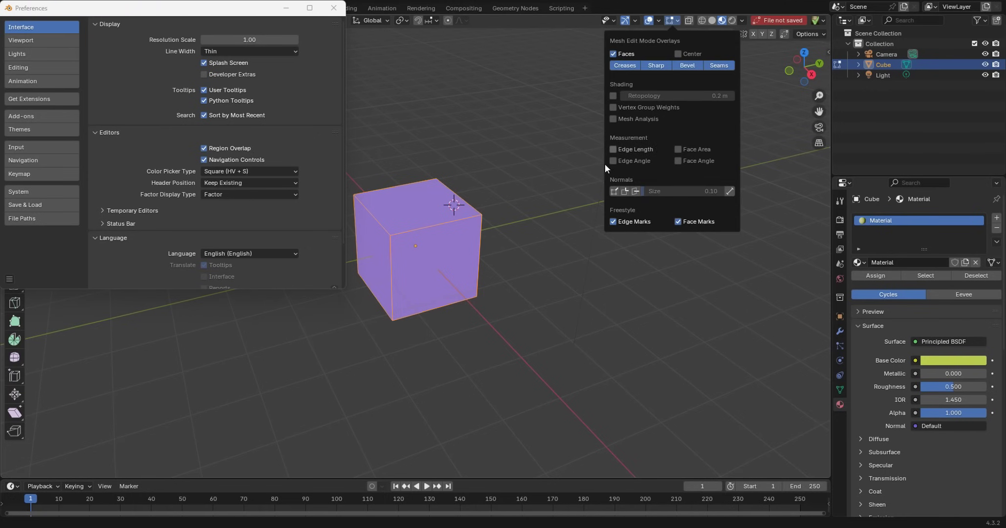
Step: Return the cube to Object Mode and switch to the 4.3.2 window with the cube grid
key("ctrl+Tab")
left_click(544, 173)
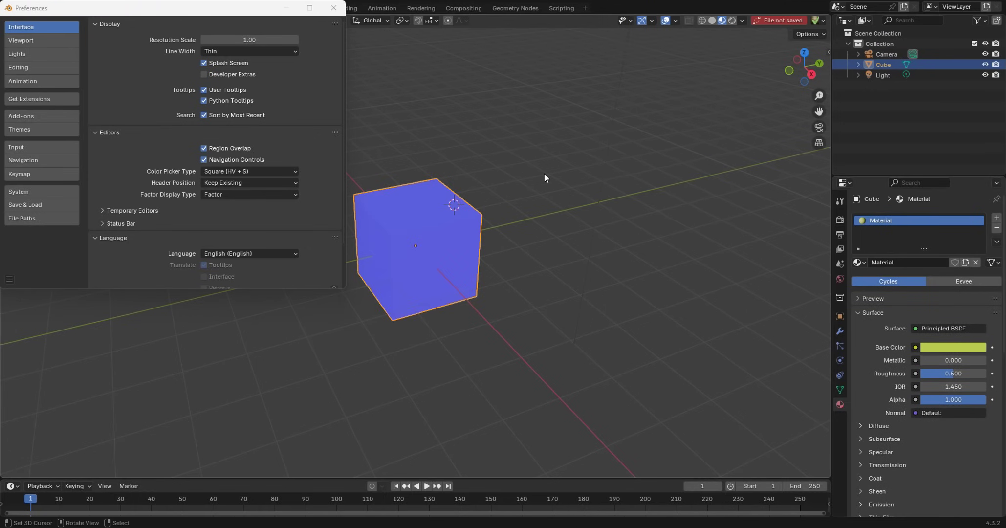
key("alt+Tab")
key("alt+Tab")
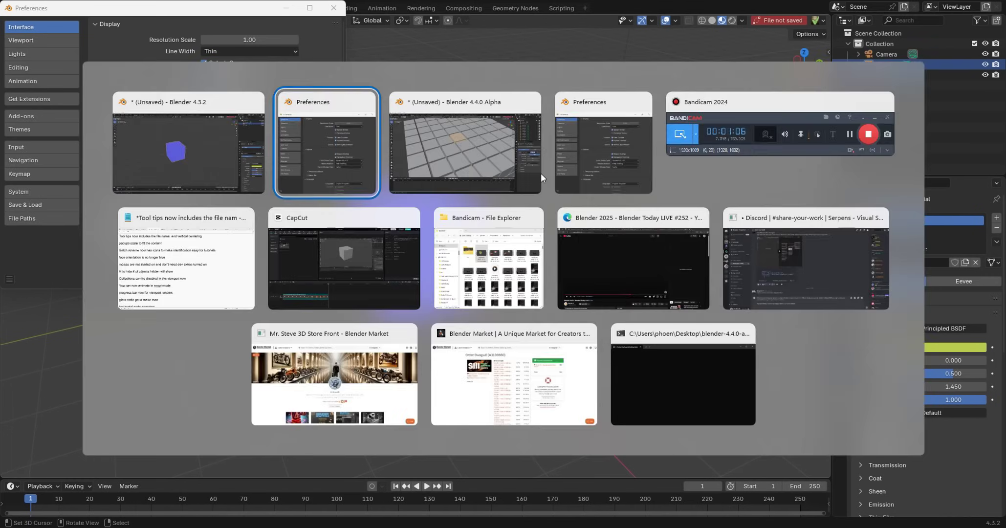
left_click(540, 173)
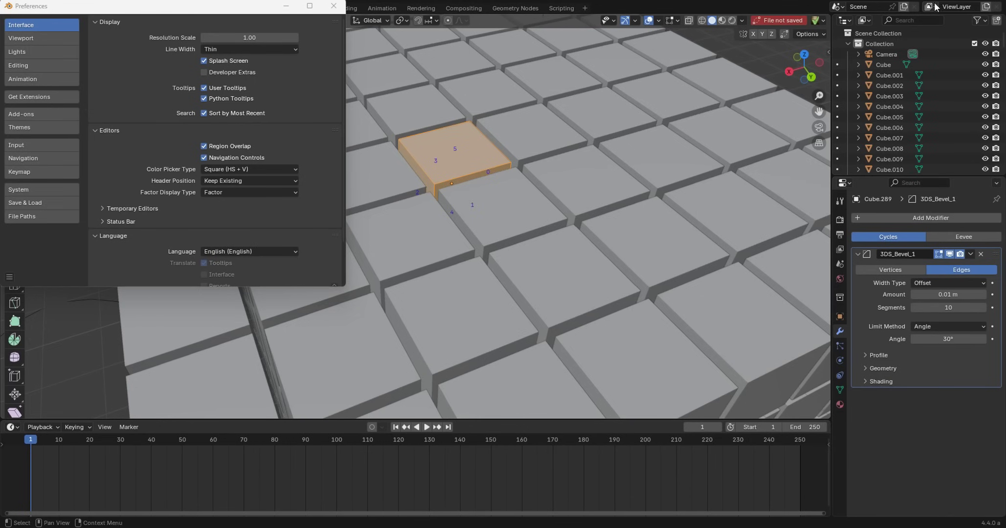
key("alt+Tab")
scroll(451, 276, "up", 6)
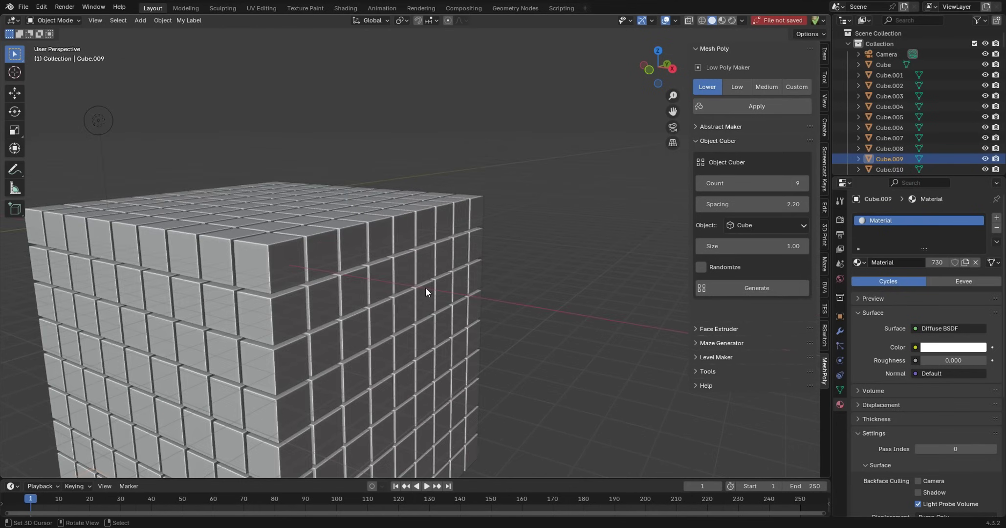
middle_click_drag(421, 259, 331, 311)
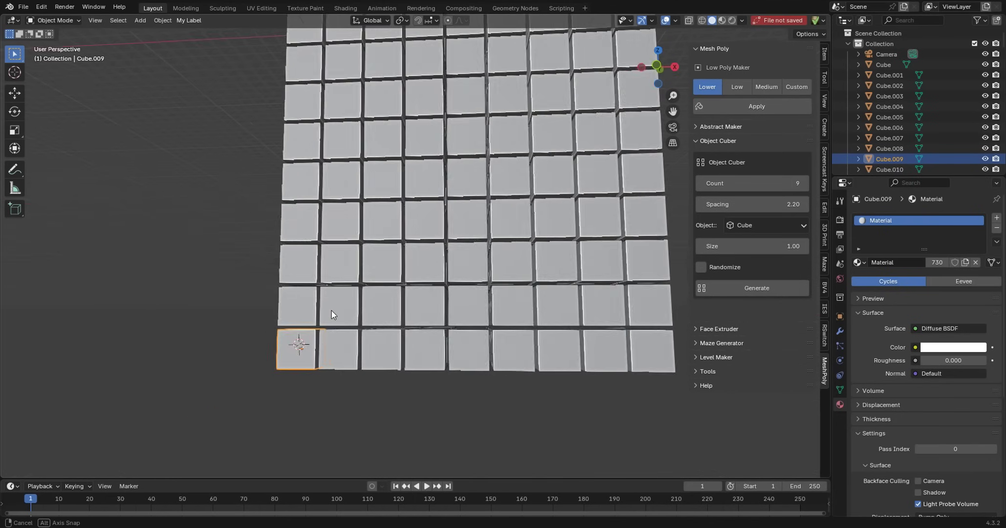
Step: Add three cubes along the block's top-right edge to the selection
scroll(329, 312, "up", 5)
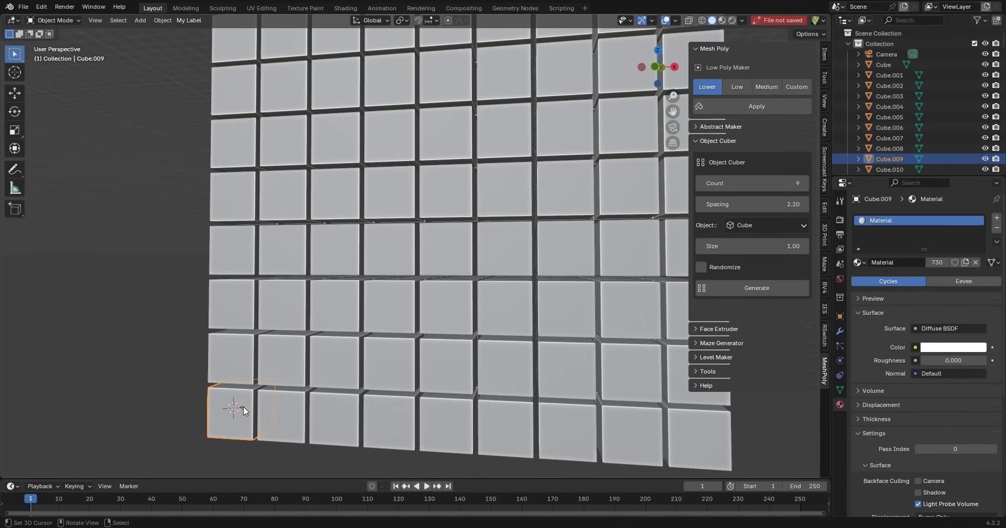
scroll(545, 224, "down", 5)
middle_click_drag(546, 224, 510, 249)
scroll(521, 239, "up", 3)
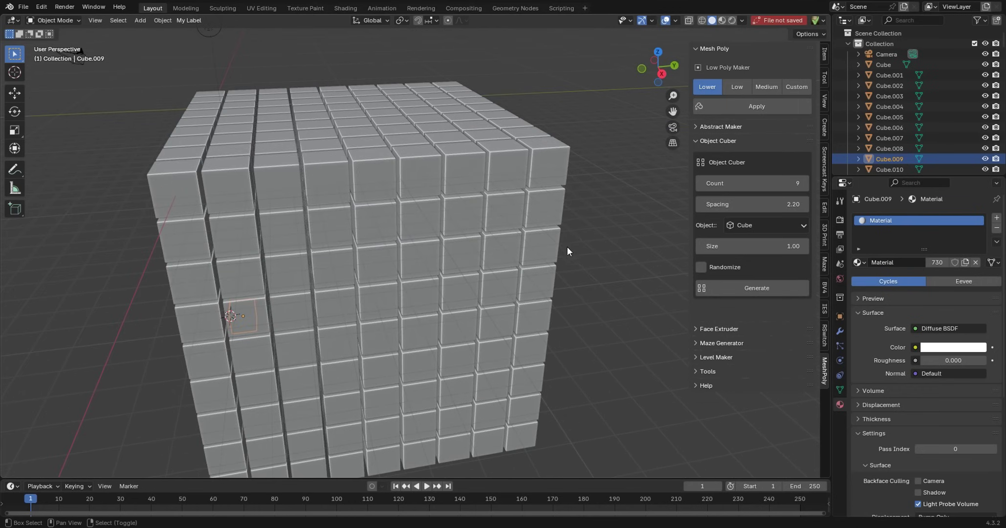
left_click(550, 240, "shift")
left_click(552, 201, "shift")
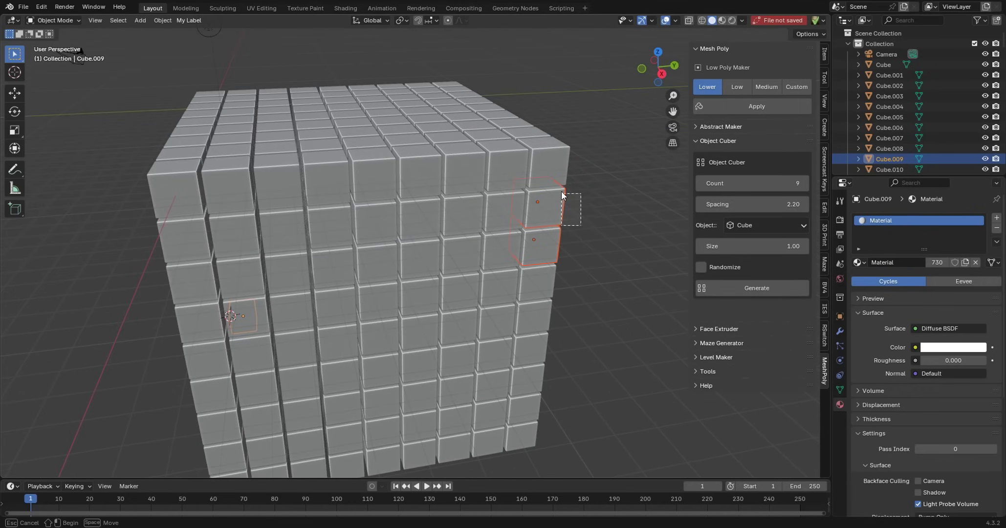
left_click(537, 139, "shift")
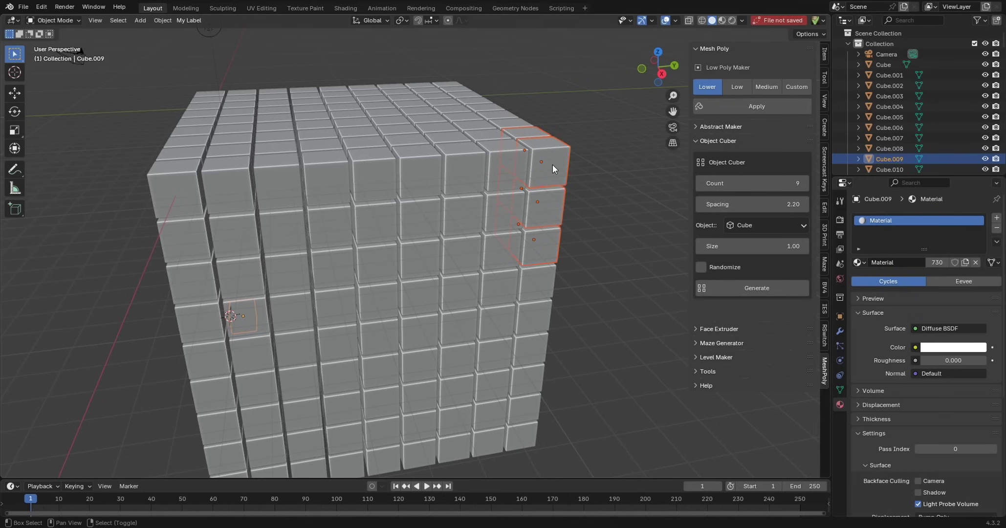
Step: Hide the selected cubes with H and orbit around the block to inspect
middle_click_drag(349, 268, 207, 356)
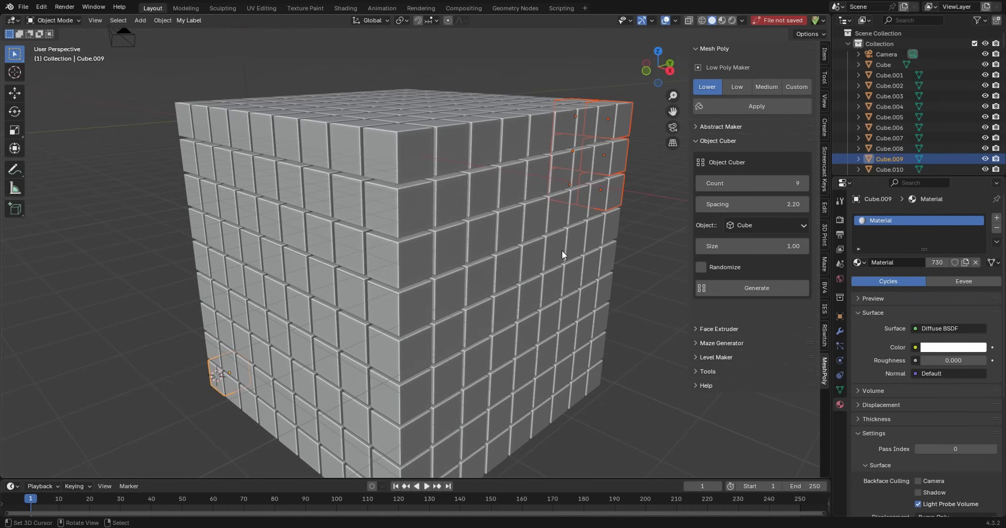
middle_click_drag(562, 250, 494, 260)
key("h")
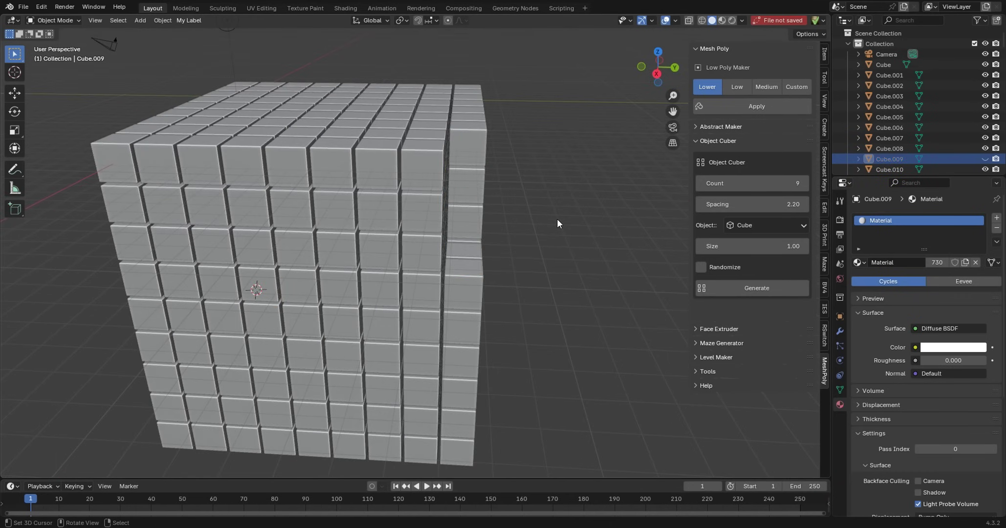
middle_click_drag(557, 222, 489, 209)
scroll(279, 271, "down", 3)
middle_click_drag(279, 271, 493, 282)
scroll(423, 316, "up", 3)
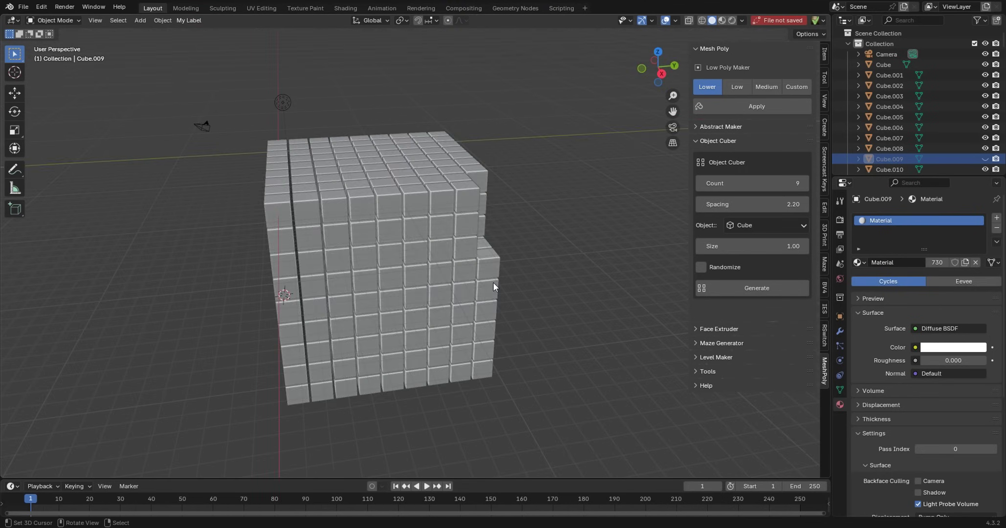
scroll(524, 256, "up", 3)
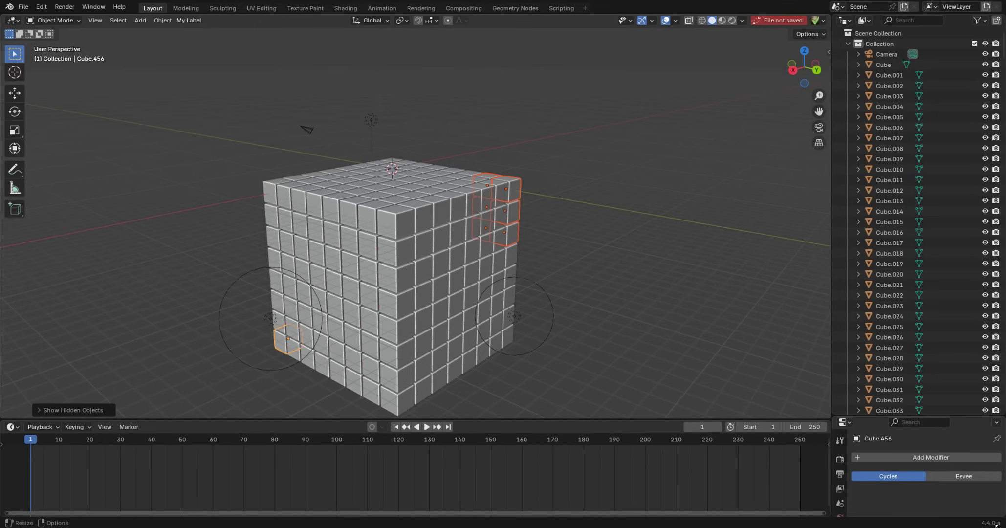
Step: Hide the selected upper-corner cubes with H
scroll(509, 271, "up", 2)
middle_click_drag(509, 271, 494, 285)
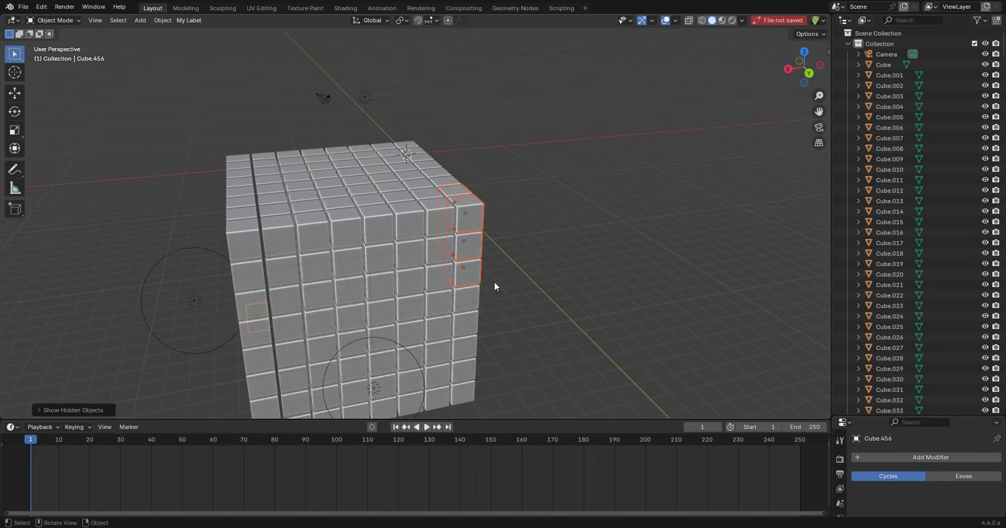
scroll(494, 285, "up", 3)
middle_click_drag(546, 220, 532, 248)
key("h")
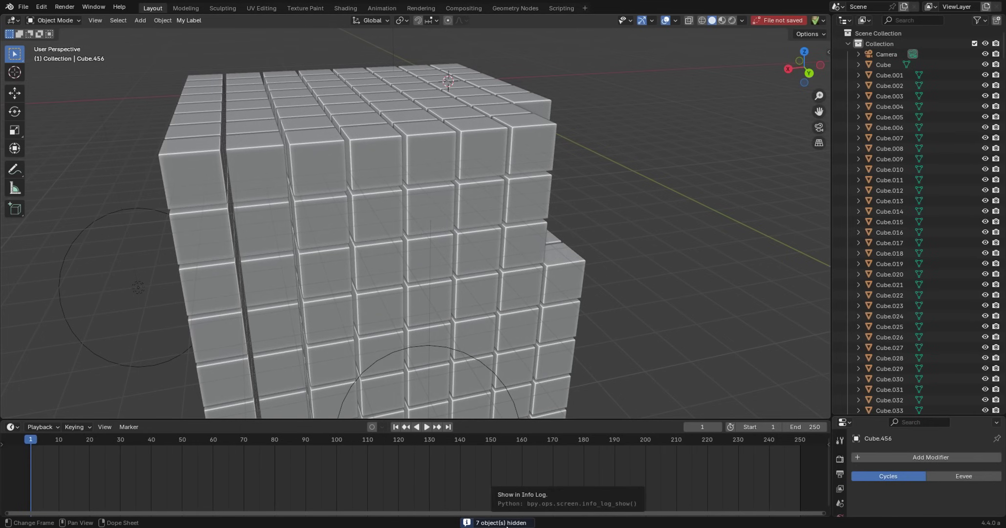
Step: Orbit around the block and scroll the Outliner to see the greyed hidden entries
middle_click_drag(303, 352, 556, 221)
scroll(556, 221, "up", 3)
middle_click_drag(567, 253, 482, 234)
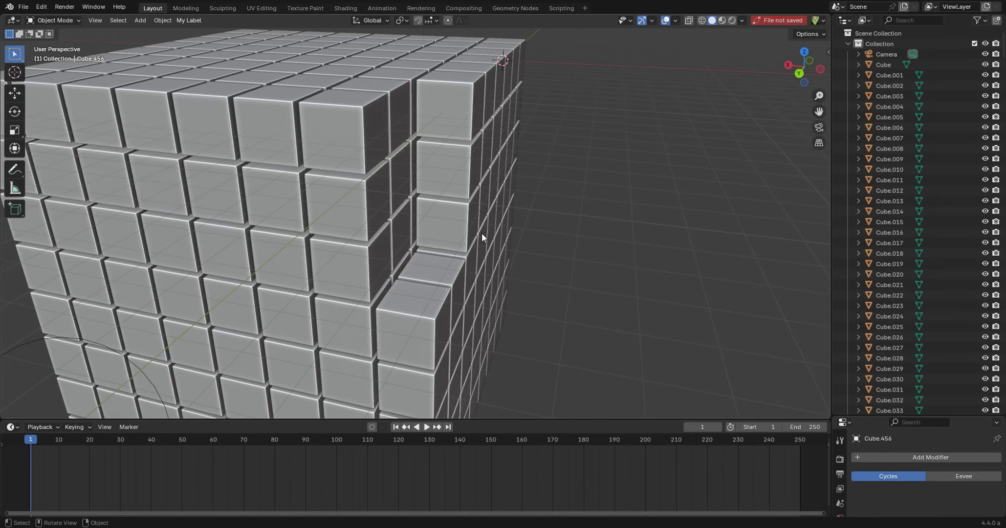
scroll(454, 235, "down", 5)
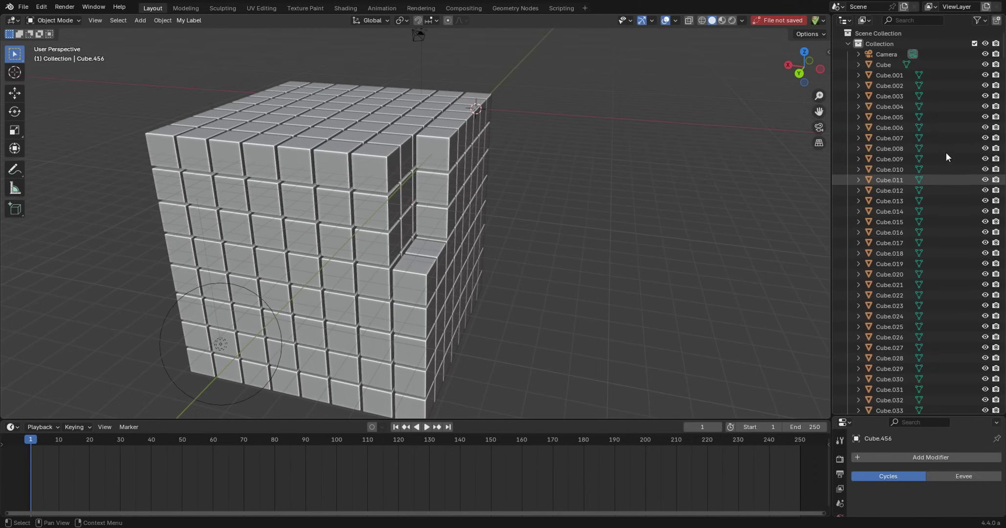
scroll(953, 244, "down", 6)
scroll(965, 288, "down", 5)
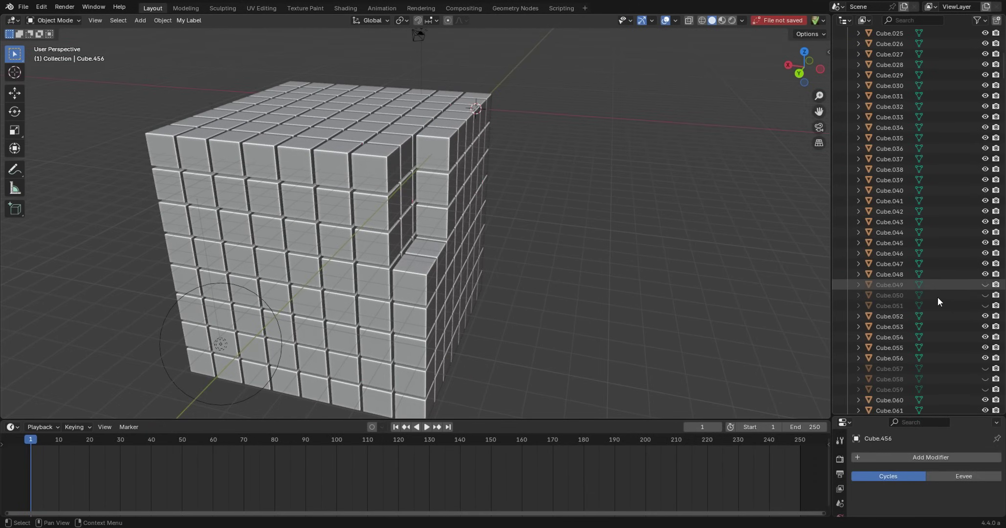
scroll(487, 273, "down", 3)
middle_click_drag(487, 272, 458, 282)
key("alt+h")
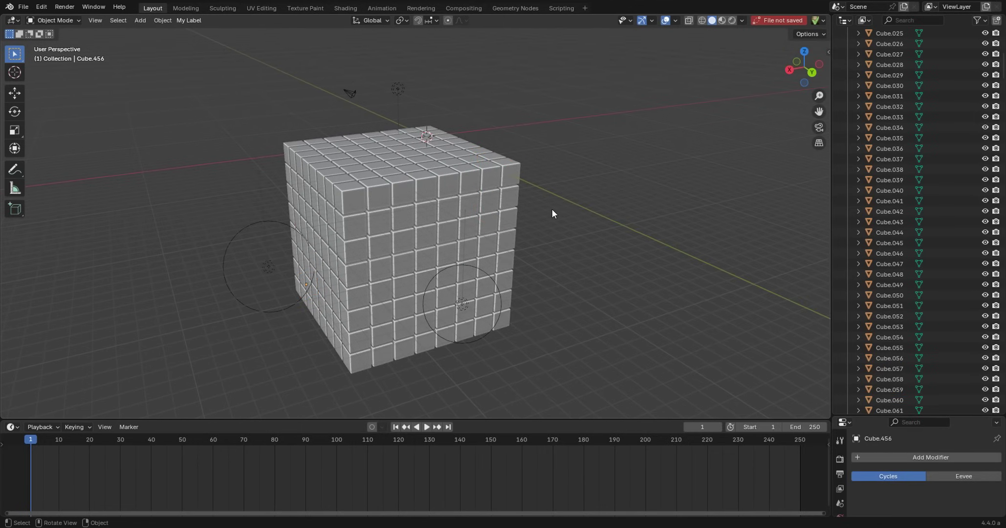
left_click_drag(508, 158, 526, 226)
scroll(523, 202, "up", 5)
left_click_drag(561, 257, 516, 133)
key("h")
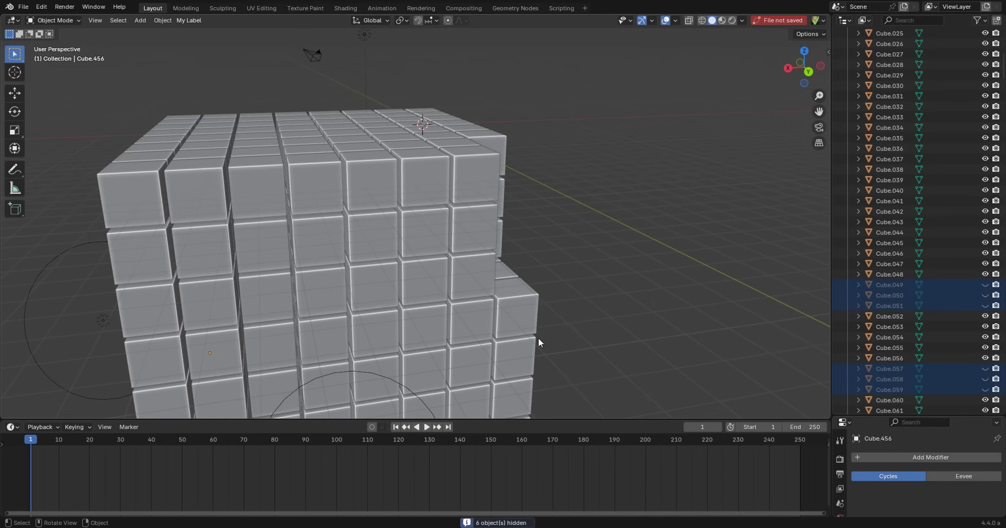
scroll(615, 244, "down", 5)
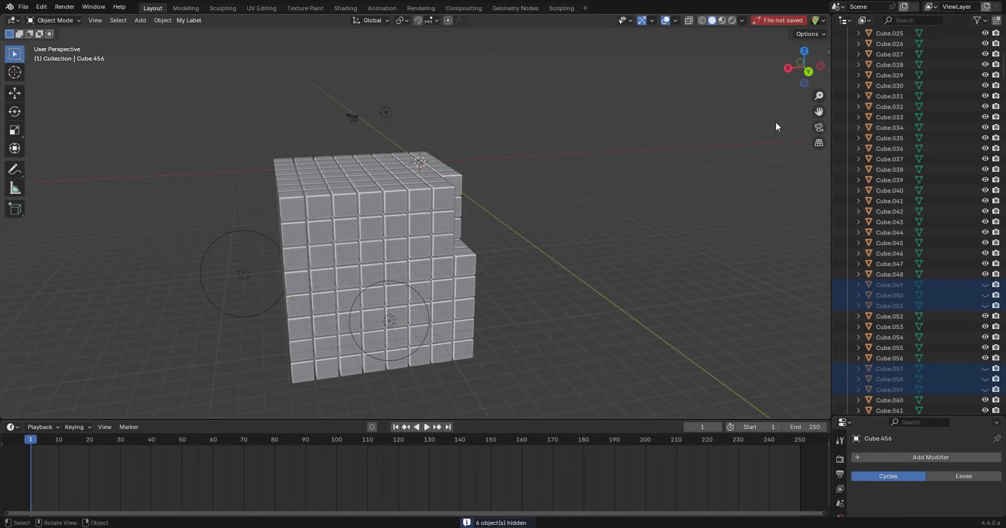
Step: Move the Composite node further right in the compositor
middle_click_drag(774, 120, 685, 130)
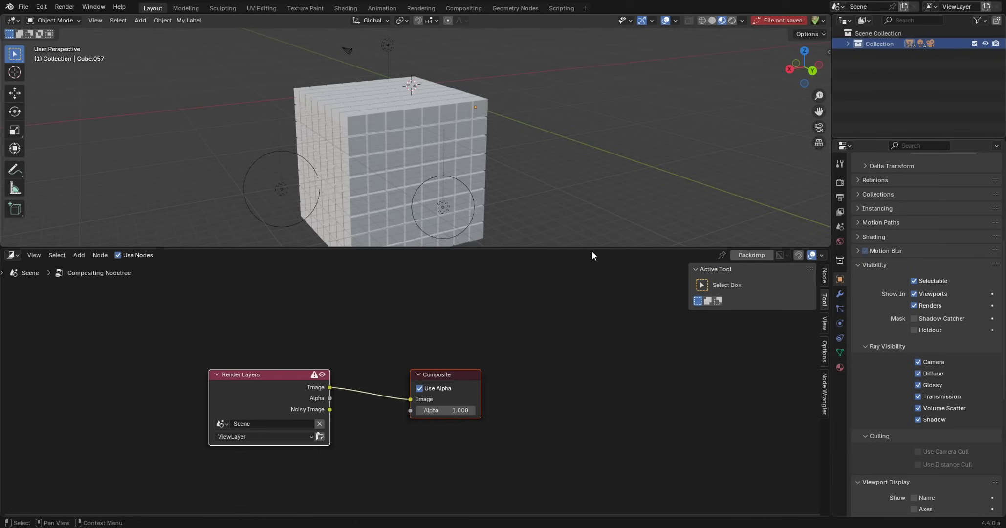
scroll(489, 340, "up", 2)
left_click(449, 375)
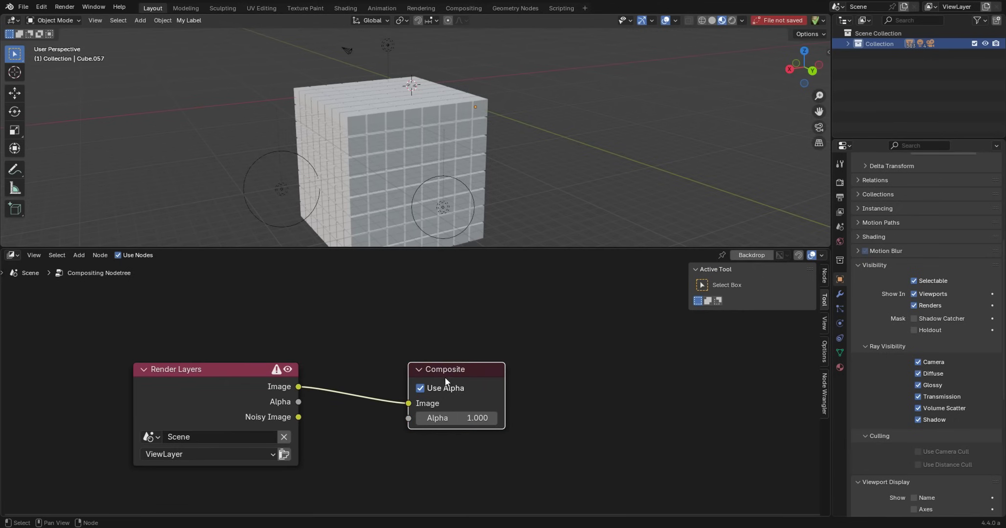
key("g")
left_click(627, 343)
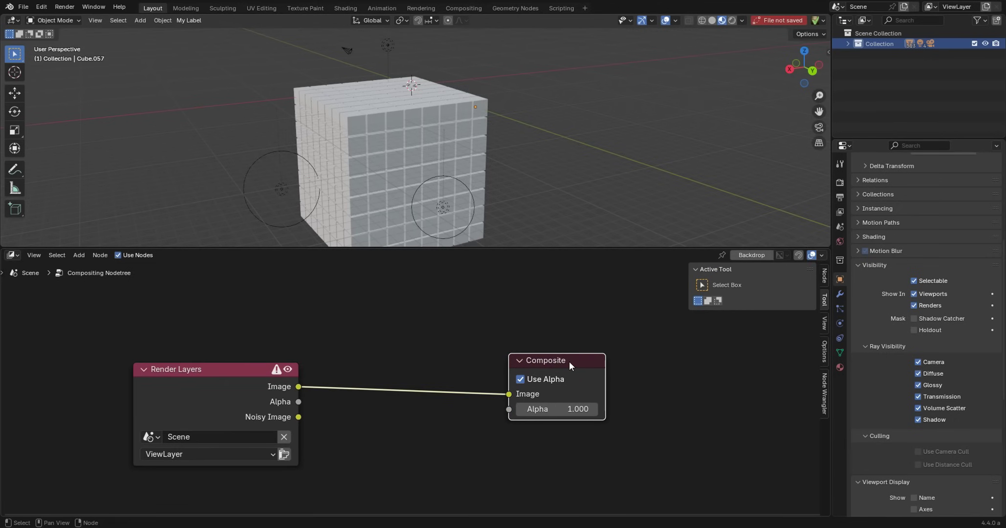
Step: Add a Glare node via search and place it below Render Layers
key("shift+a")
left_click(569, 362)
type("glare")
key("Return")
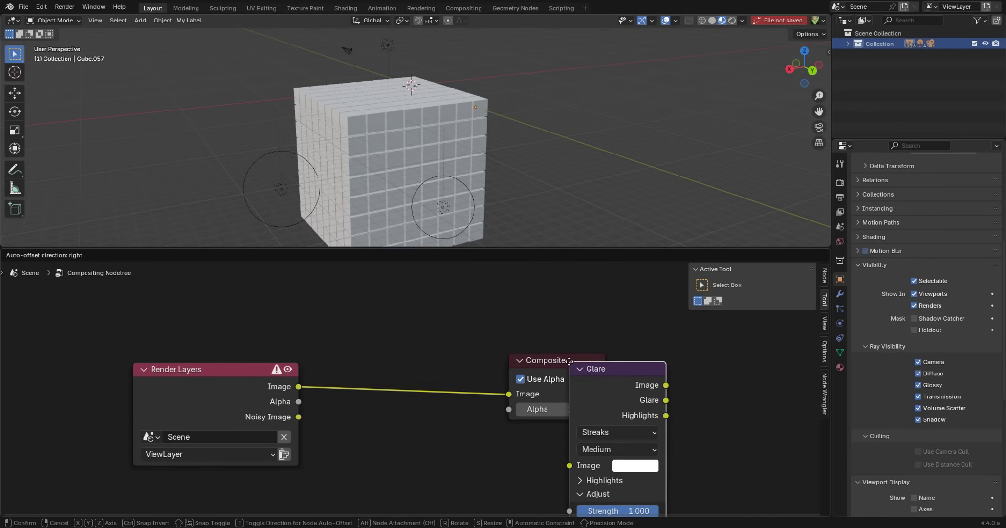
left_click(364, 414)
Step: Insert the Glare node between Render Layers and Composite and frame all three nodes
scroll(364, 414, "down", 1)
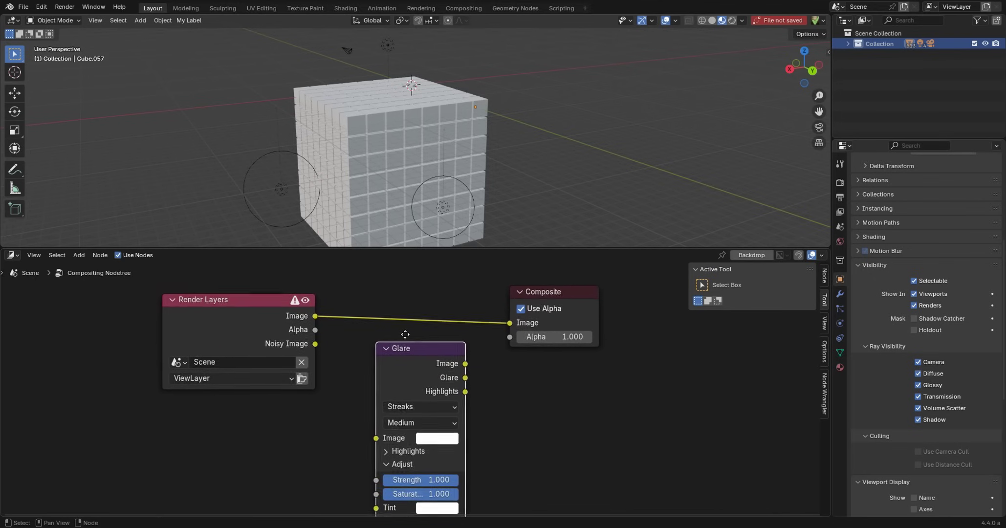
middle_click_drag(420, 347, 424, 310)
scroll(424, 305, "down", 1)
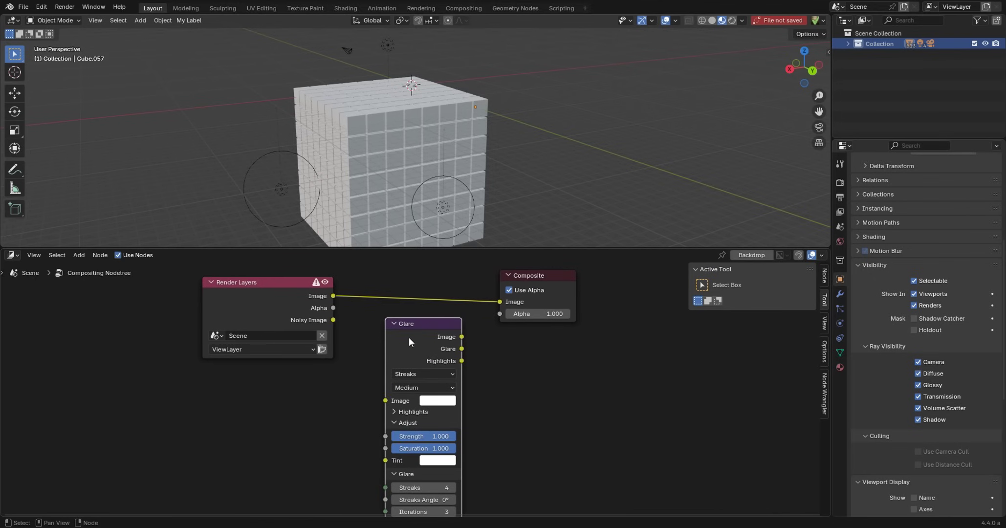
left_click_drag(414, 354, 422, 314)
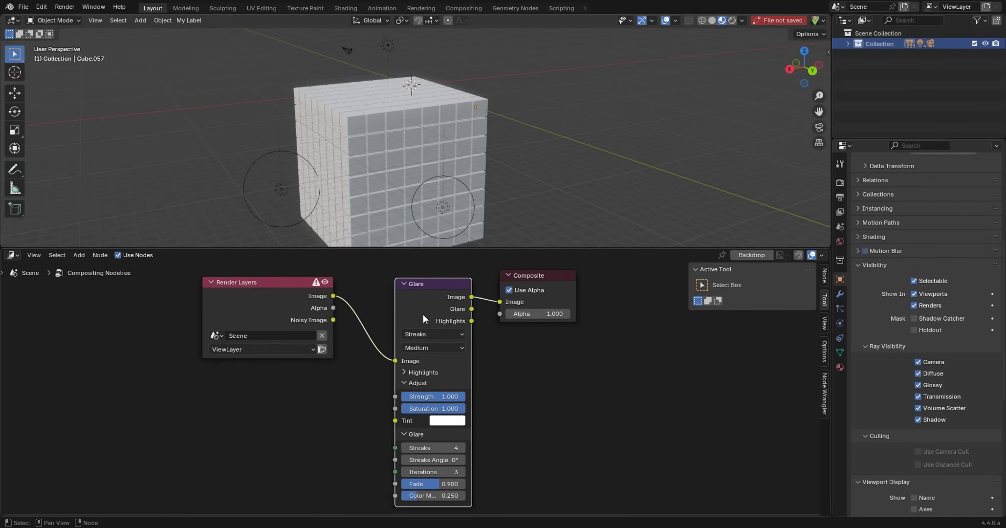
middle_click_drag(423, 313, 415, 337)
middle_click_drag(451, 174, 464, 193)
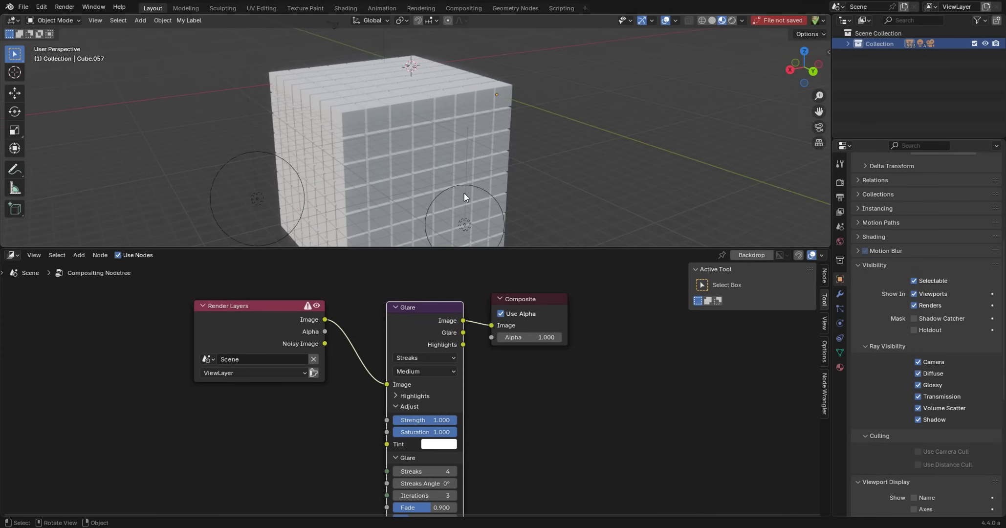
scroll(442, 350, "down", 2, "shift")
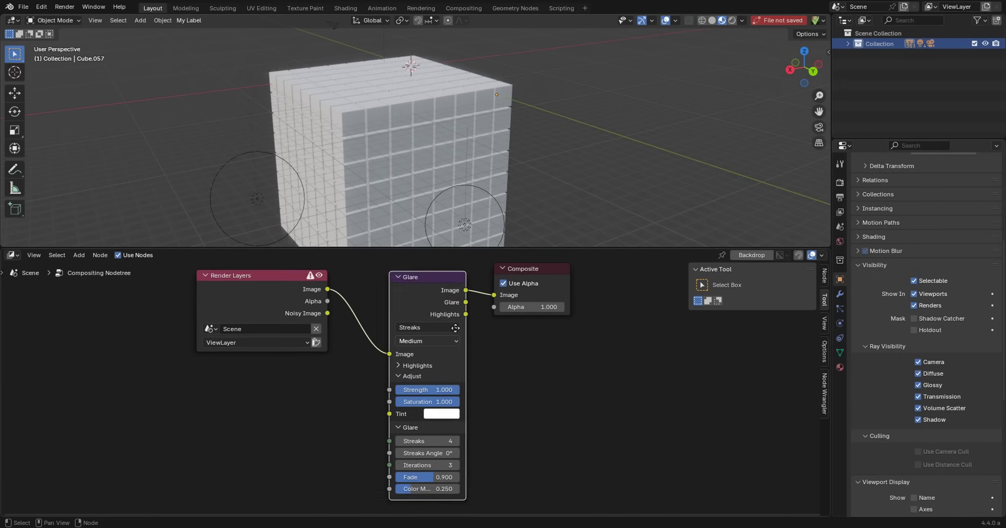
scroll(461, 323, "up", 1)
middle_click_drag(502, 302, 448, 401)
scroll(417, 363, "up", 2)
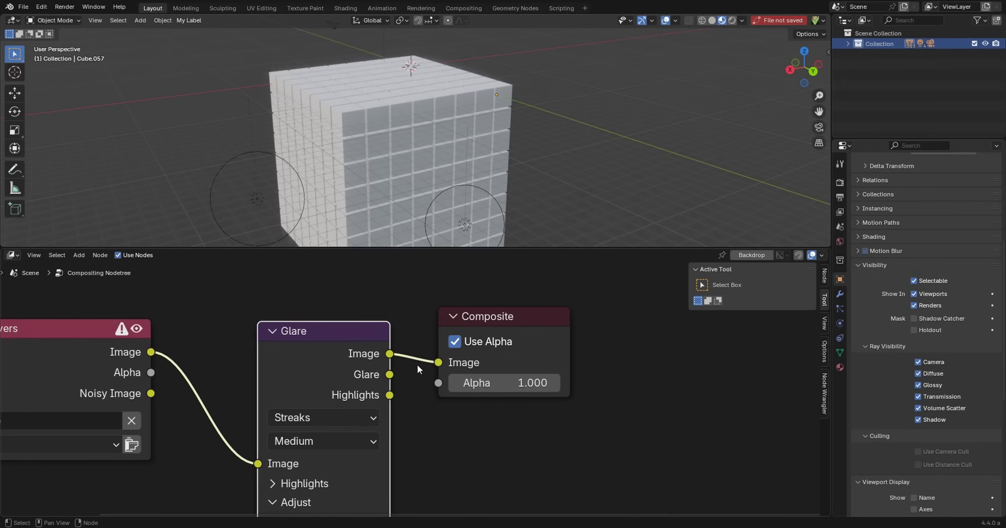
Step: Relink Composite's Image input from the Glare output to the Highlights output
left_click_drag(438, 362, 401, 314)
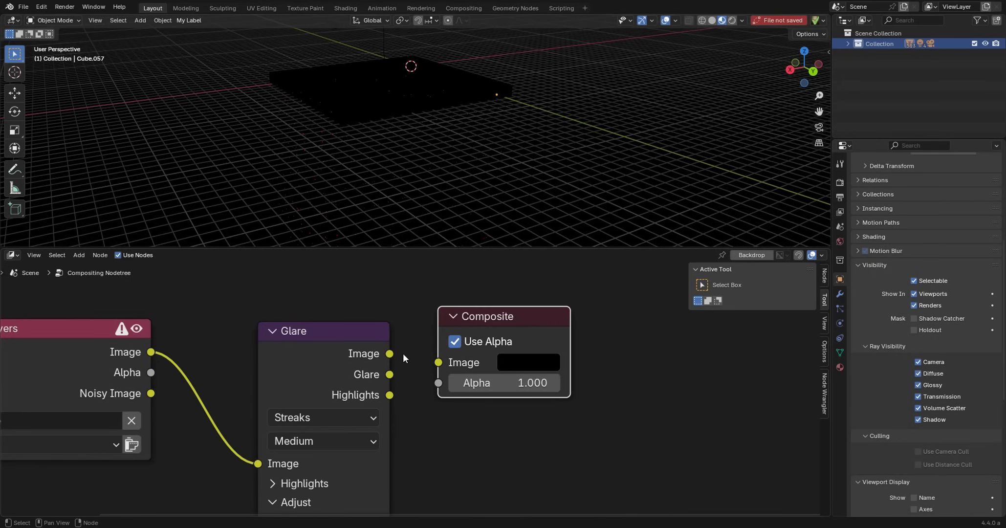
left_click_drag(389, 375, 426, 324)
left_click_drag(394, 366, 409, 338)
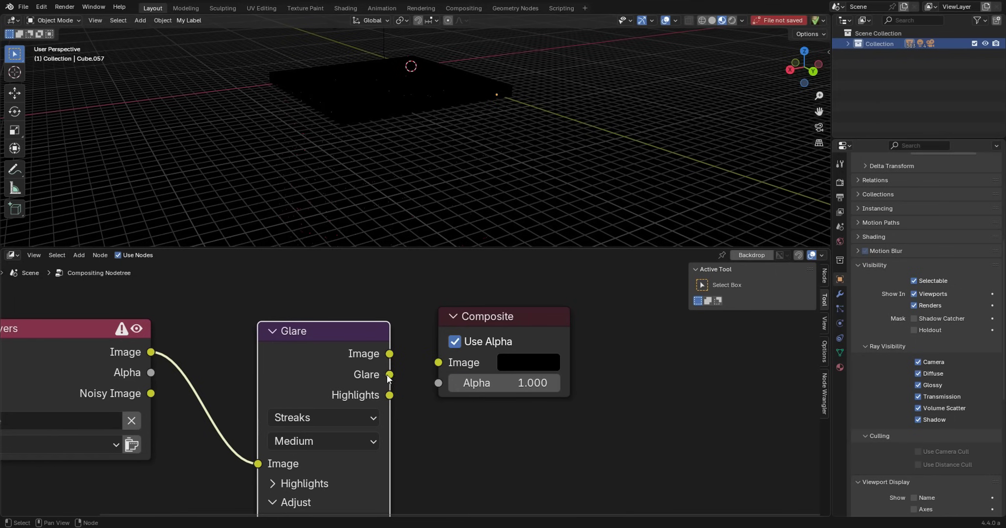
left_click_drag(390, 374, 439, 363)
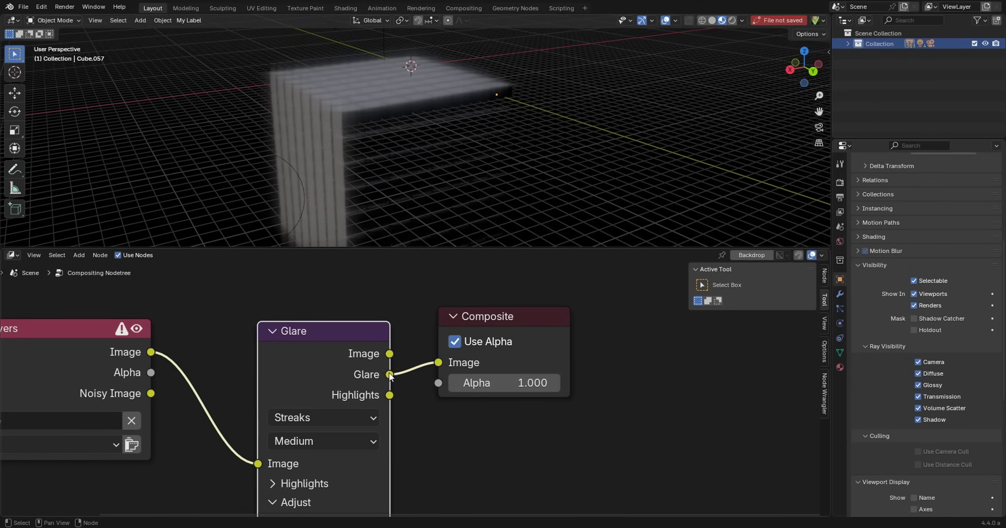
scroll(435, 194, "up", 1)
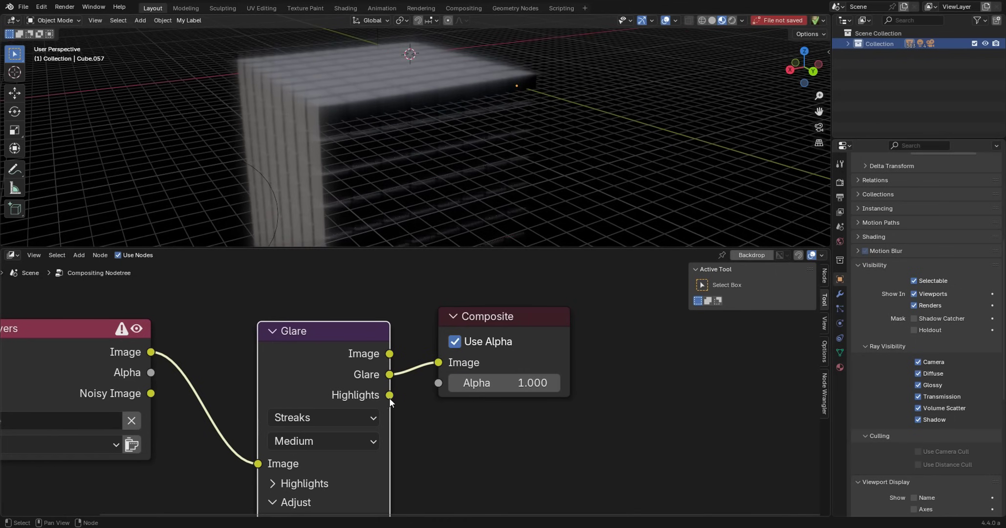
left_click_drag(390, 395, 436, 364)
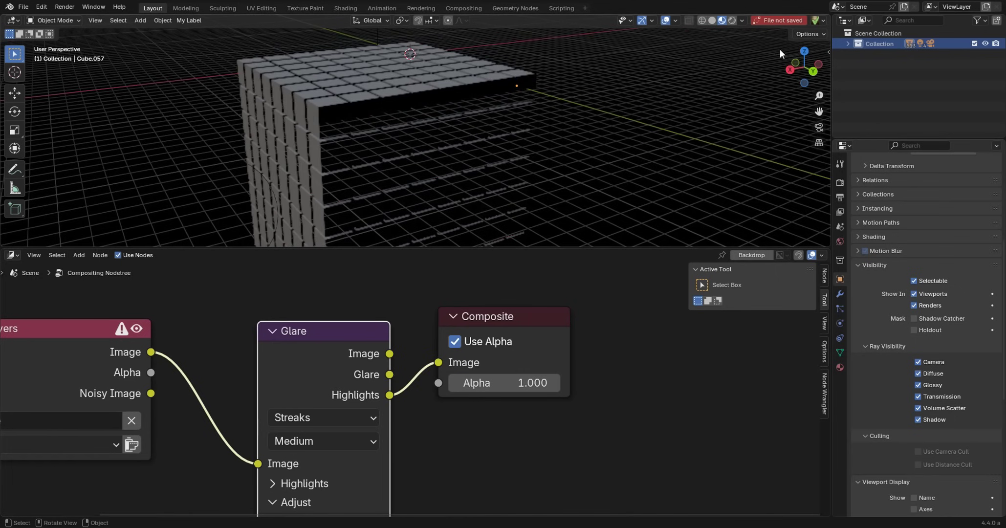
left_click(741, 21)
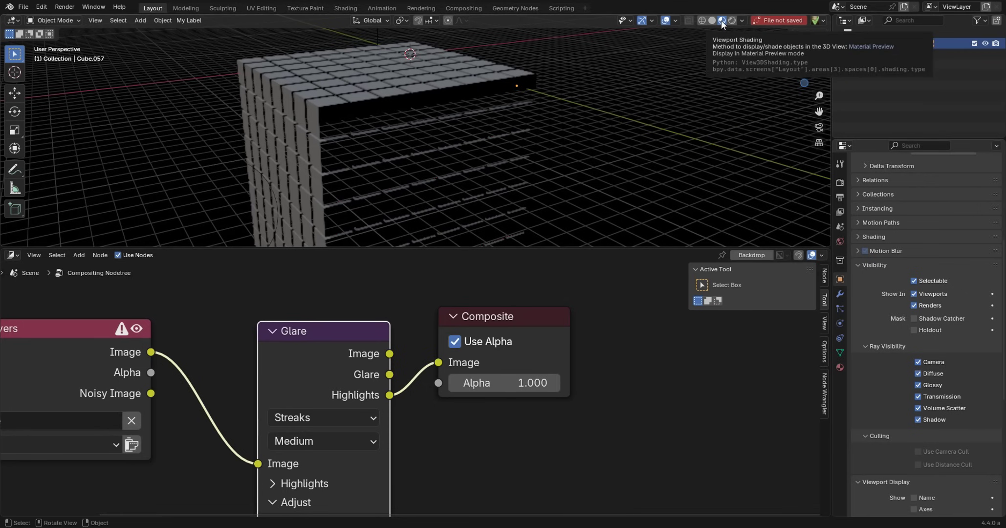
Step: Set the render engine to EEVEE and toggle Raytracing off and back on
scroll(899, 234, "up", 8)
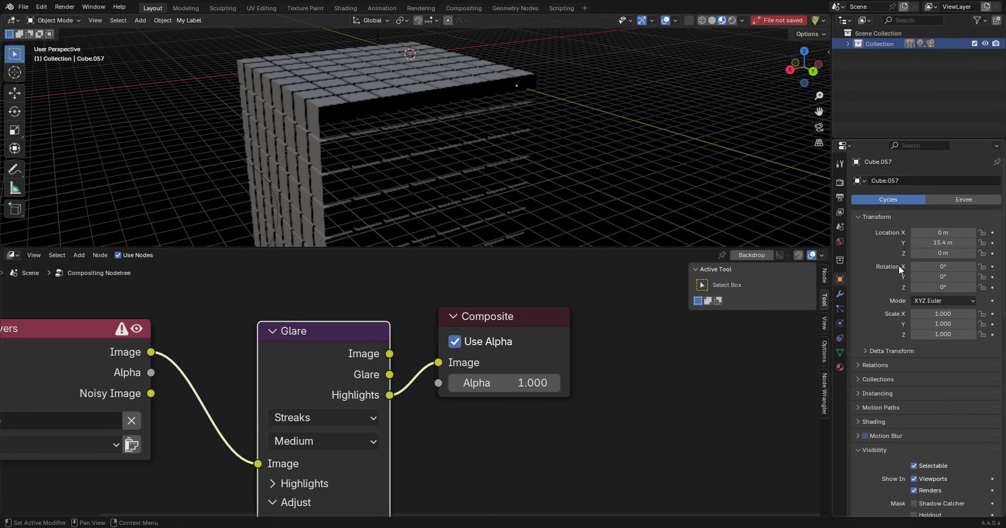
left_click(973, 198)
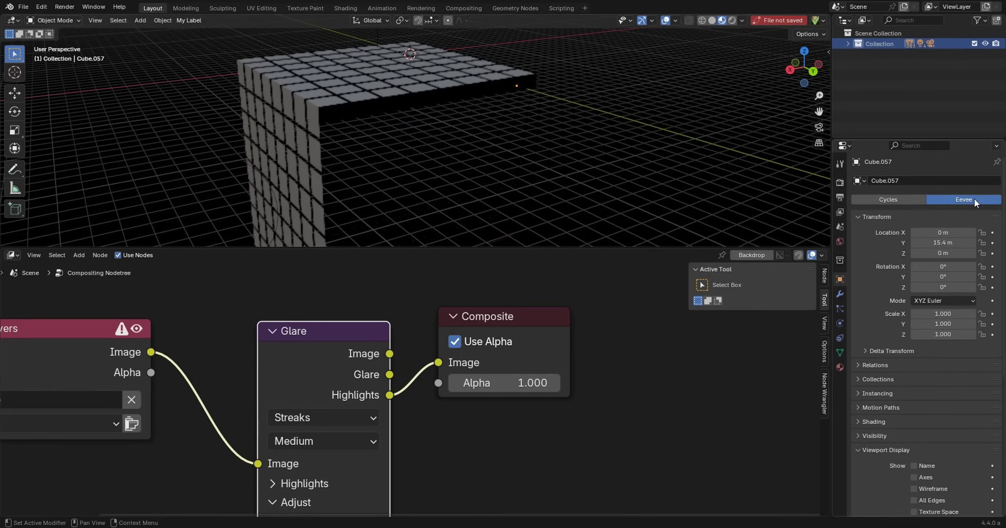
left_click(839, 182)
left_click(865, 358)
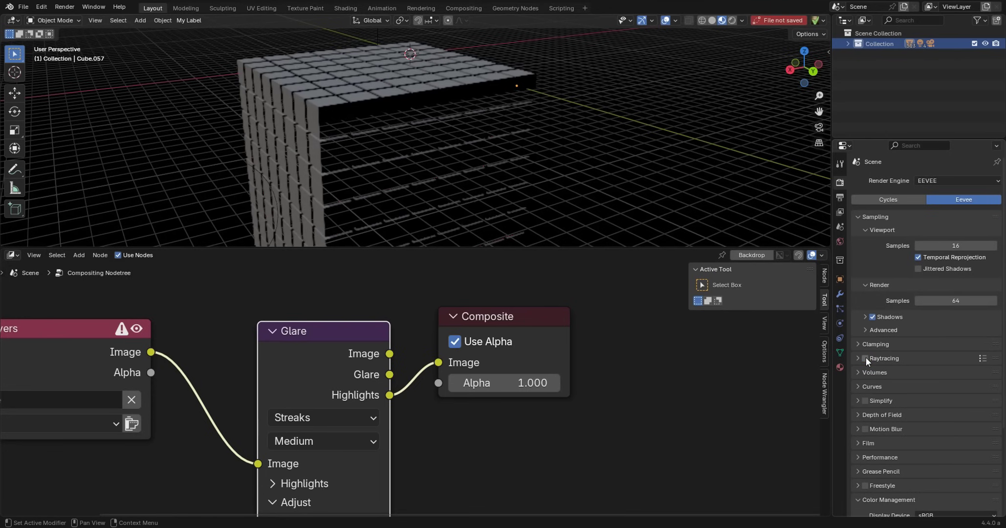
left_click(865, 358)
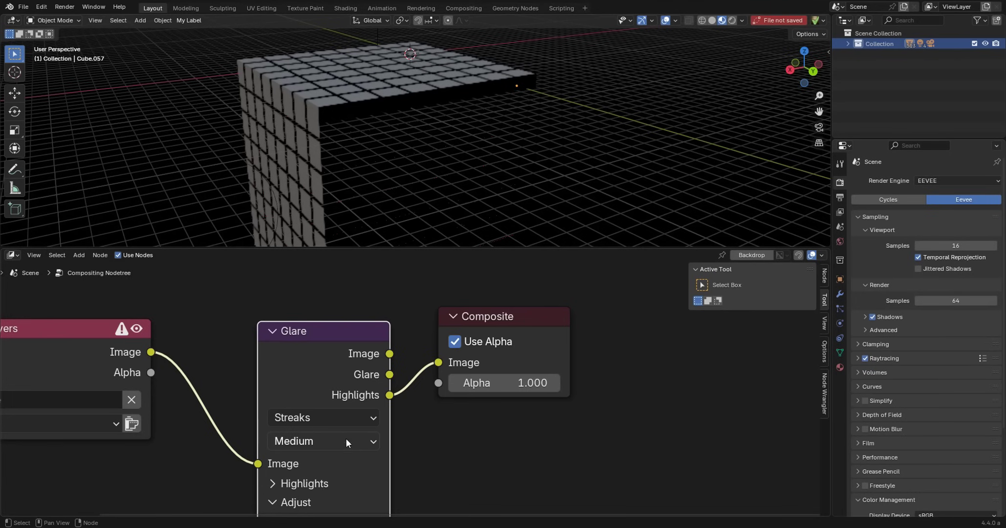
Step: Switch the Glare node to Bloom and feed its Image output into Composite
left_click(341, 417)
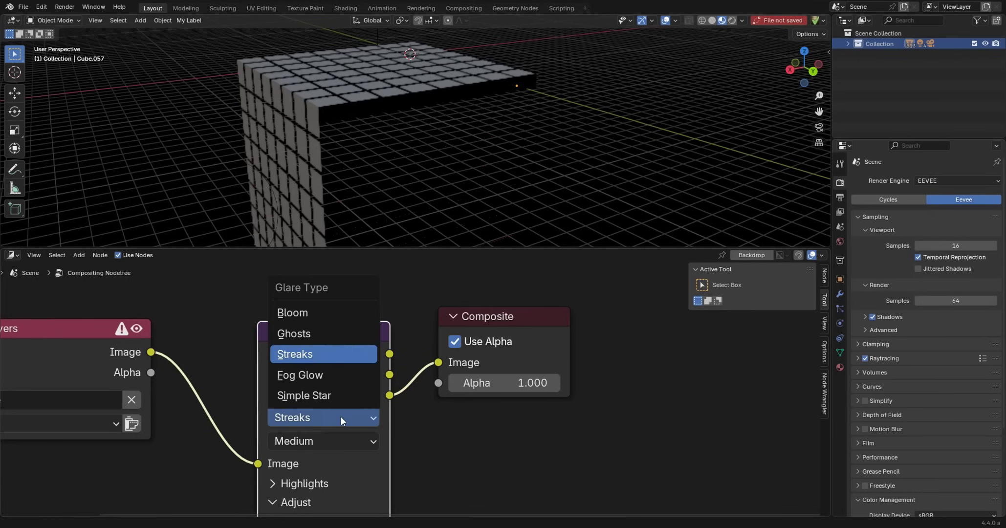
left_click(313, 317)
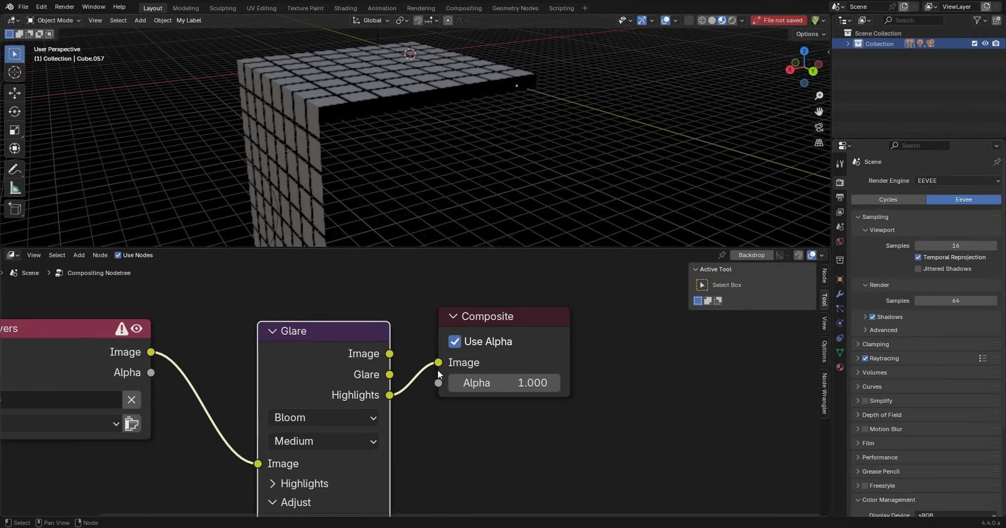
left_click_drag(390, 353, 433, 363)
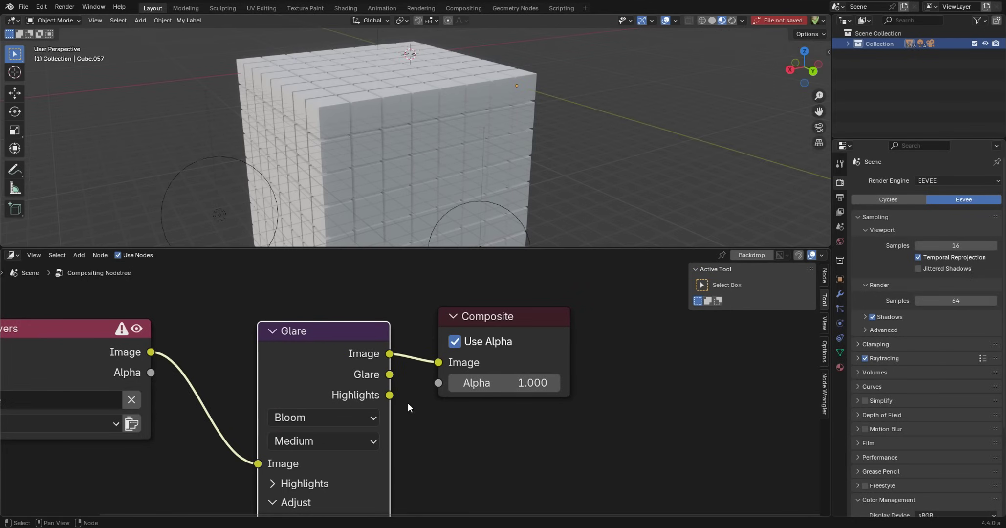
scroll(641, 99, "down", 1)
Step: Light the viewport with the scene lights and then the scene world
left_click(742, 20)
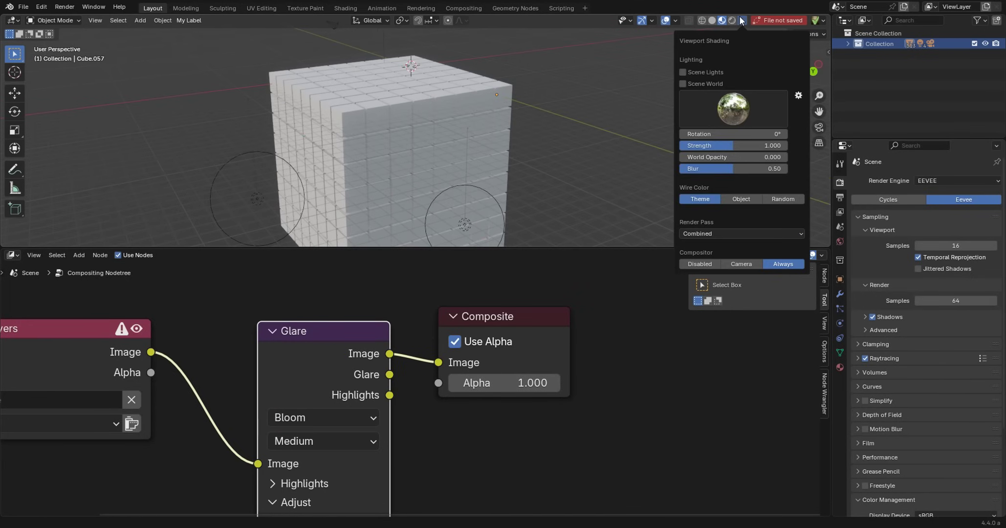
left_click(683, 72)
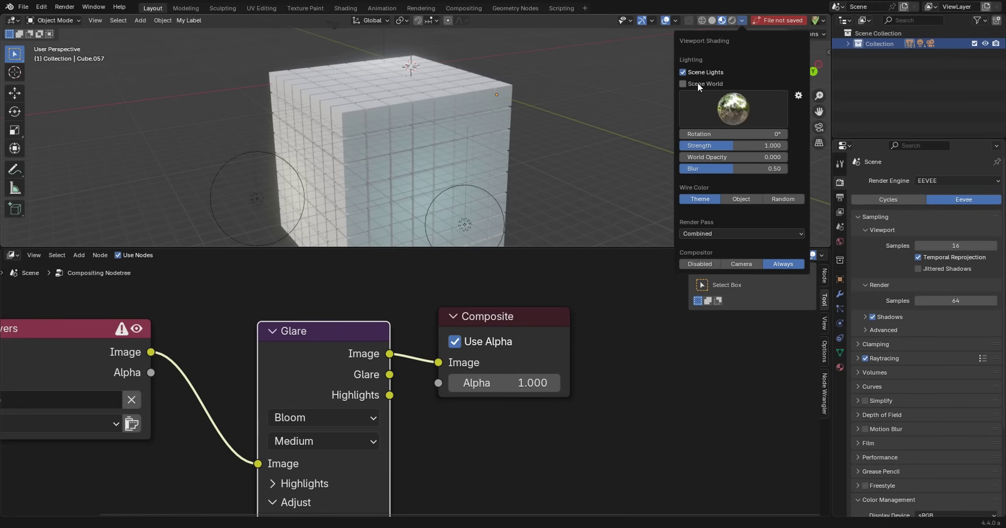
left_click(697, 82)
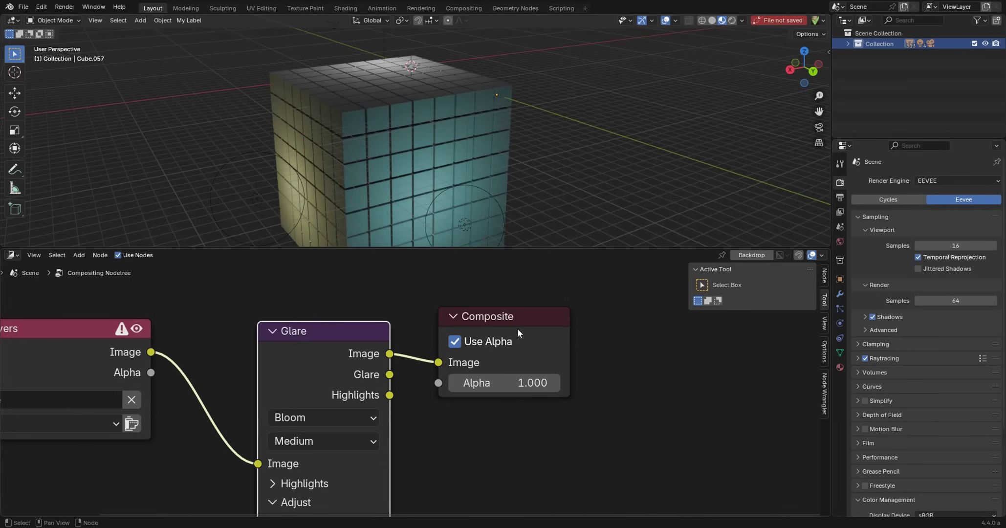
Step: Check the Glare quality options, expand Highlights and raise Threshold to 1.700
scroll(356, 441, "down", 2)
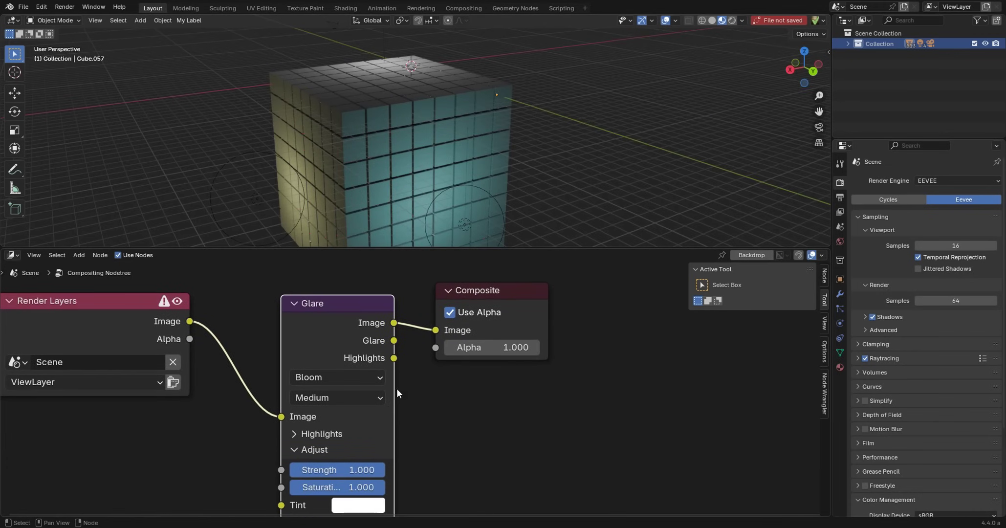
scroll(411, 404, "up", 2)
left_click(340, 389)
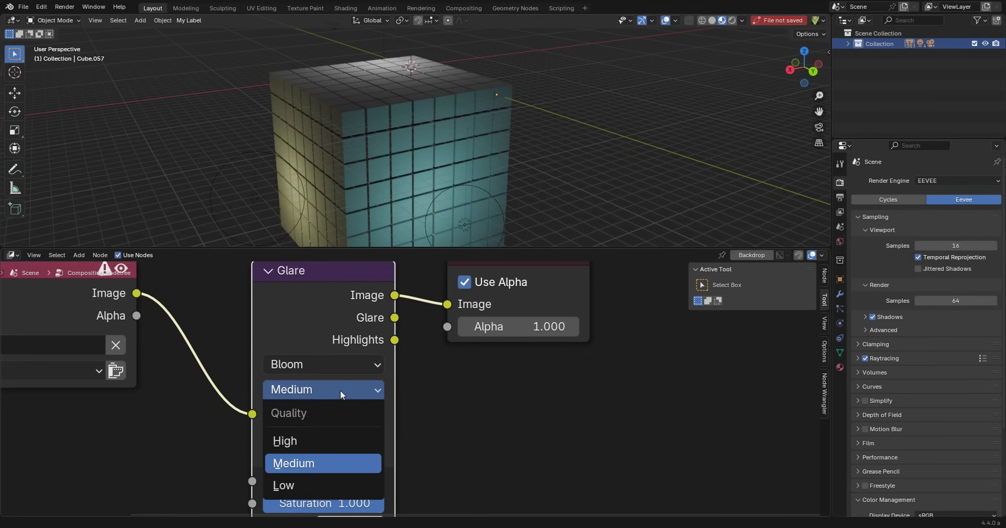
left_click(340, 392)
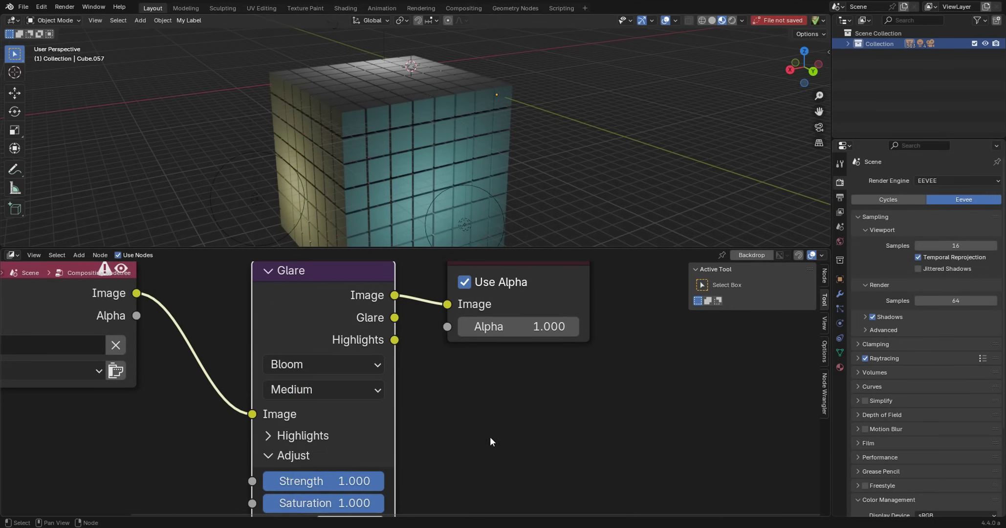
middle_click_drag(490, 436, 468, 387)
left_click(344, 386)
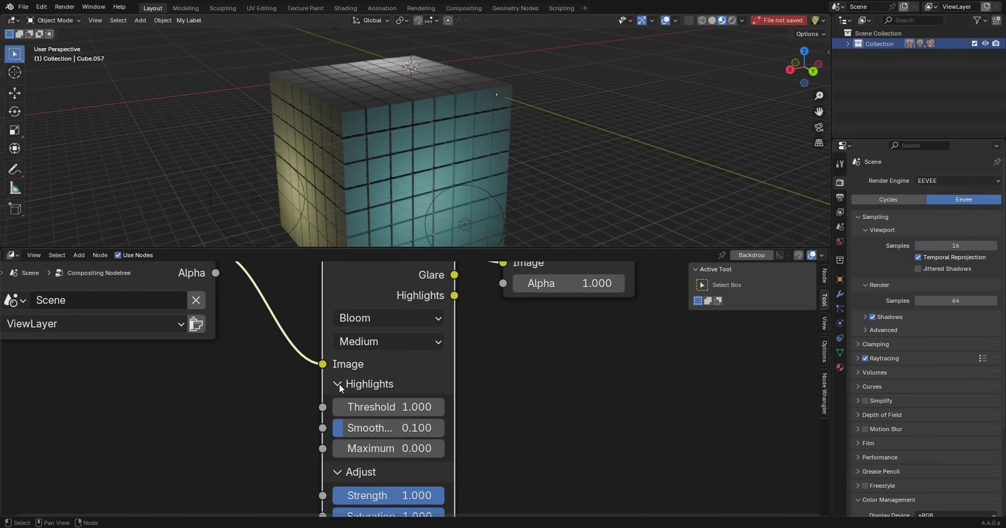
left_click_drag(355, 407, 355, 427)
Step: Return the Glare Threshold to 1.000 and lower Strength to 0.842
scroll(455, 428, "down", 1)
middle_click_drag(456, 427, 457, 380)
scroll(457, 380, "up", 1)
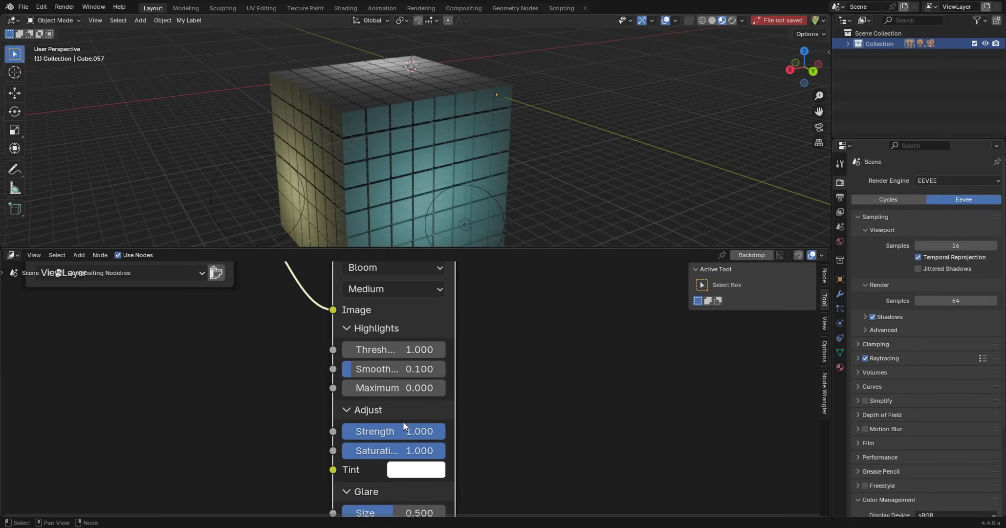
left_click_drag(402, 431, 389, 431)
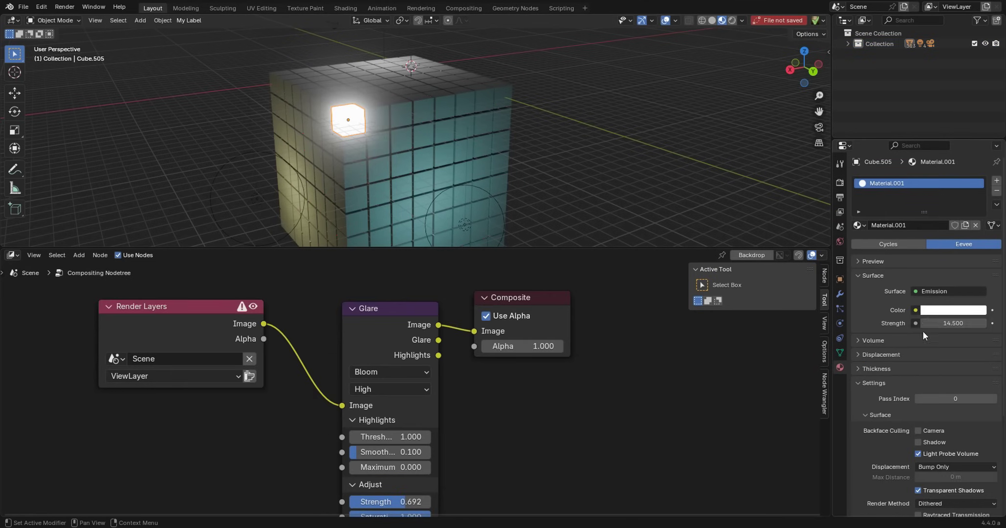
mouse_move(376, 120)
middle_mouse_down()
mouse_move(391, 129)
mouse_move(393, 115)
middle_mouse_up()
Step: Raise Threshold to 8.400, set smoothness to 0.383 and Strength back to 1.000
scroll(392, 128, "up", 3)
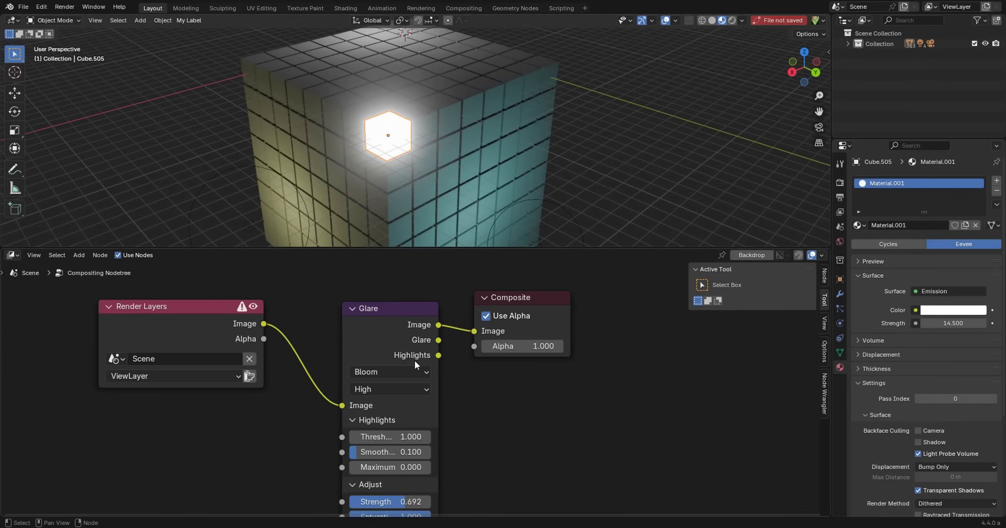
left_click_drag(389, 436, 430, 436)
left_click_drag(376, 451, 405, 451)
right_click(353, 452)
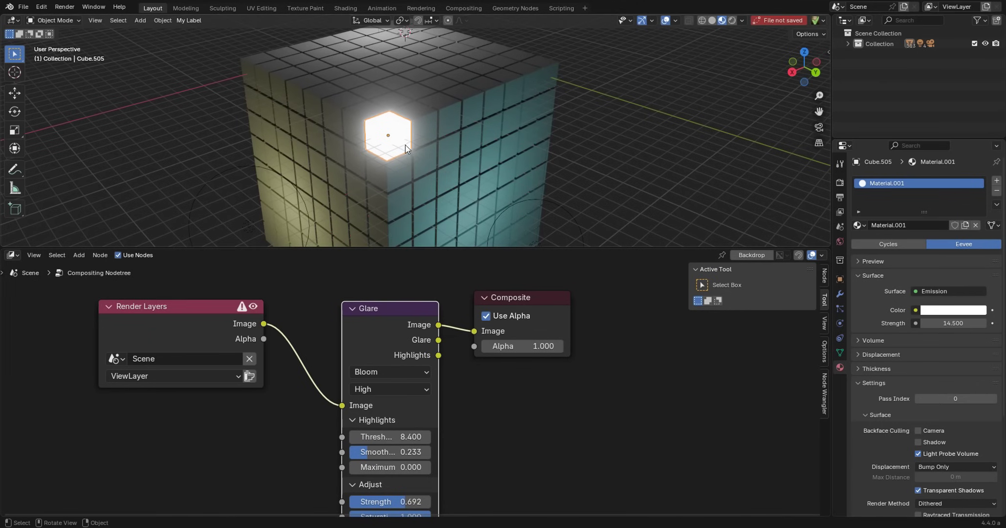
scroll(406, 145, "up", 1)
scroll(451, 338, "down", 3)
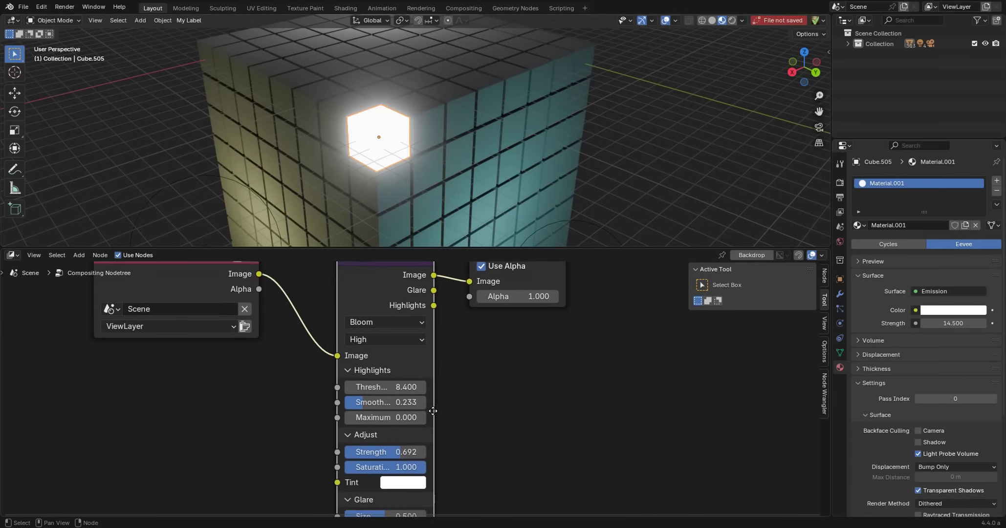
left_click_drag(405, 401, 415, 401)
left_click_drag(400, 451, 426, 451)
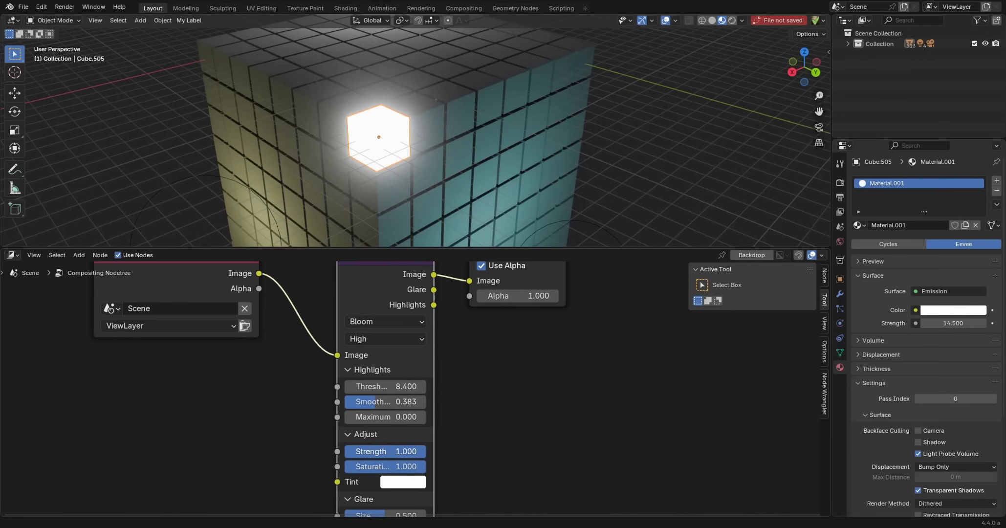
Step: Give the glare a light lavender Tint (#8782FF)
scroll(464, 443, "up", 3, "shift")
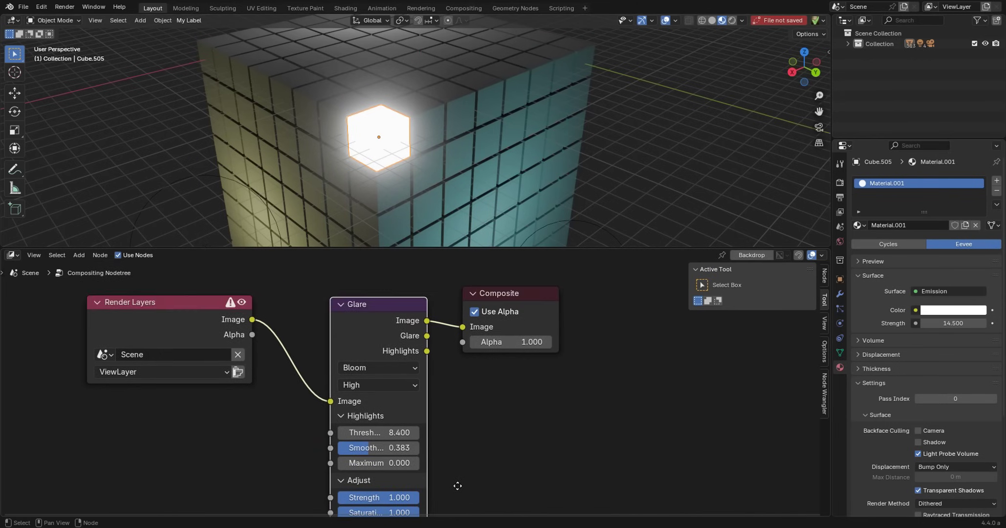
scroll(462, 452, "up", 1)
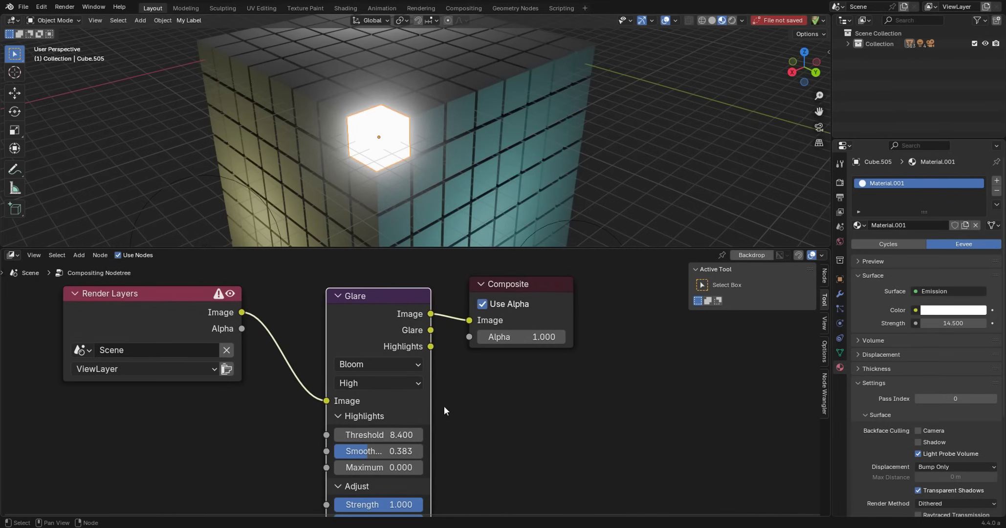
scroll(467, 410, "down", 5, "shift")
scroll(442, 402, "up", 1)
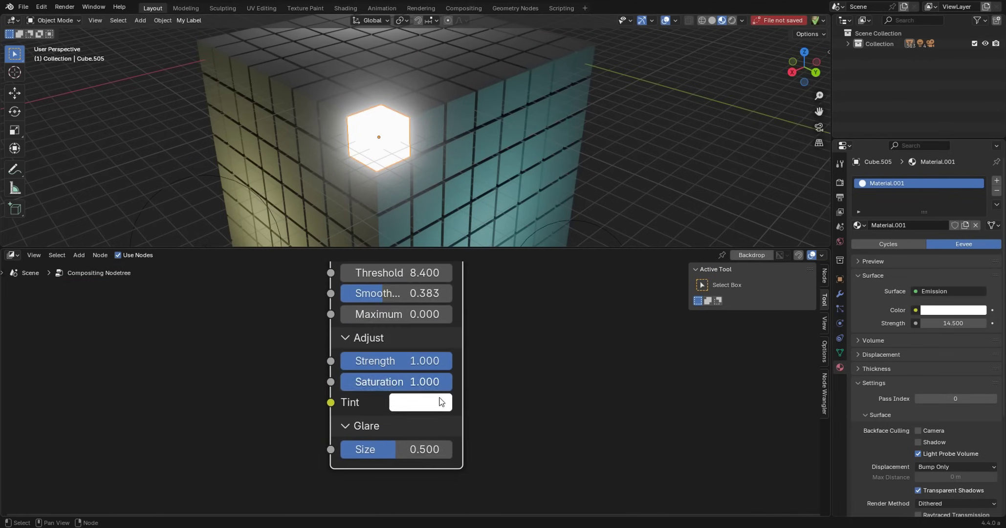
left_click(441, 402)
left_click_drag(462, 169, 512, 150)
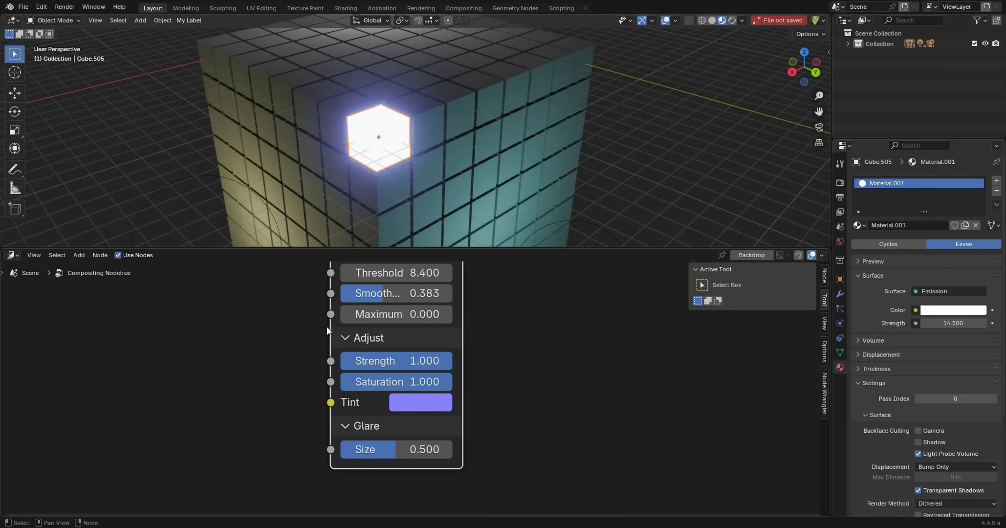
left_click(430, 403)
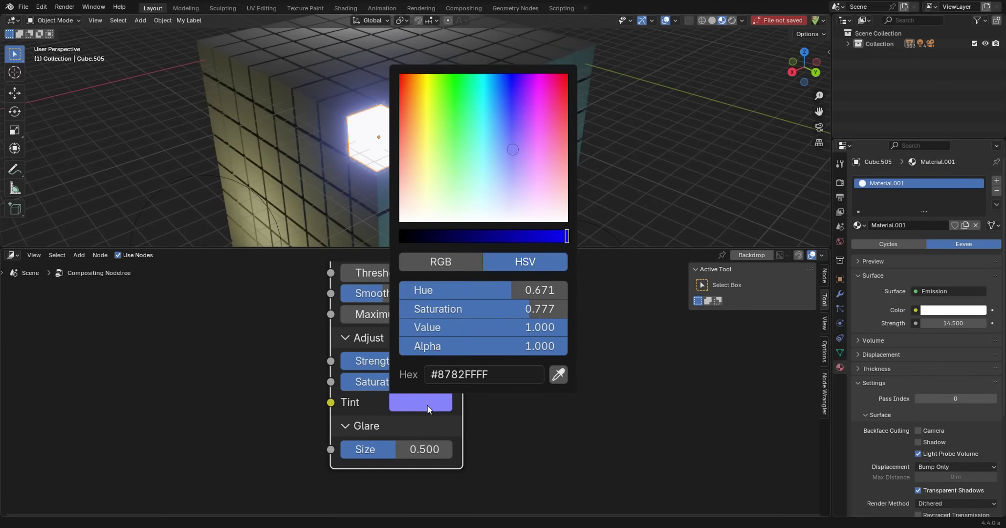
Step: Open Preferences on the Interface section
left_click(41, 6)
left_click(91, 154)
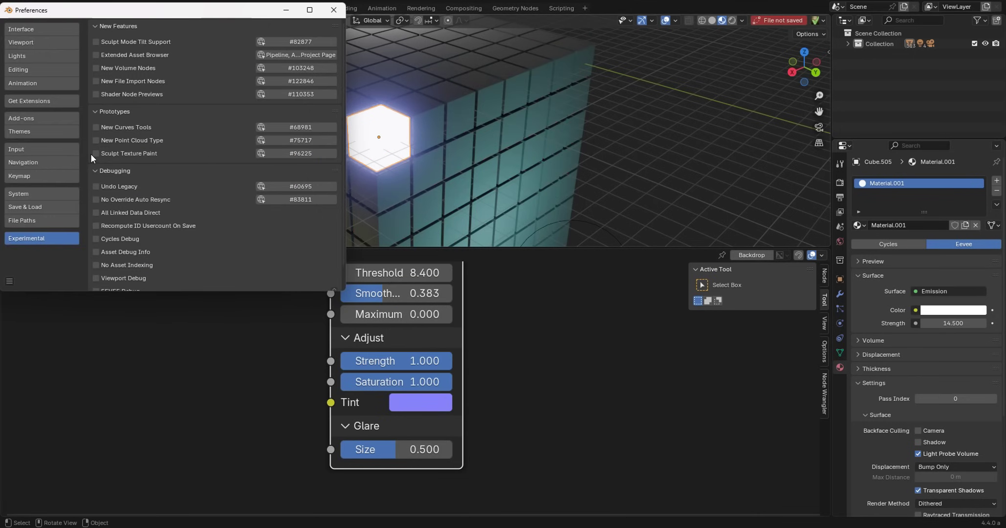
left_click(46, 194)
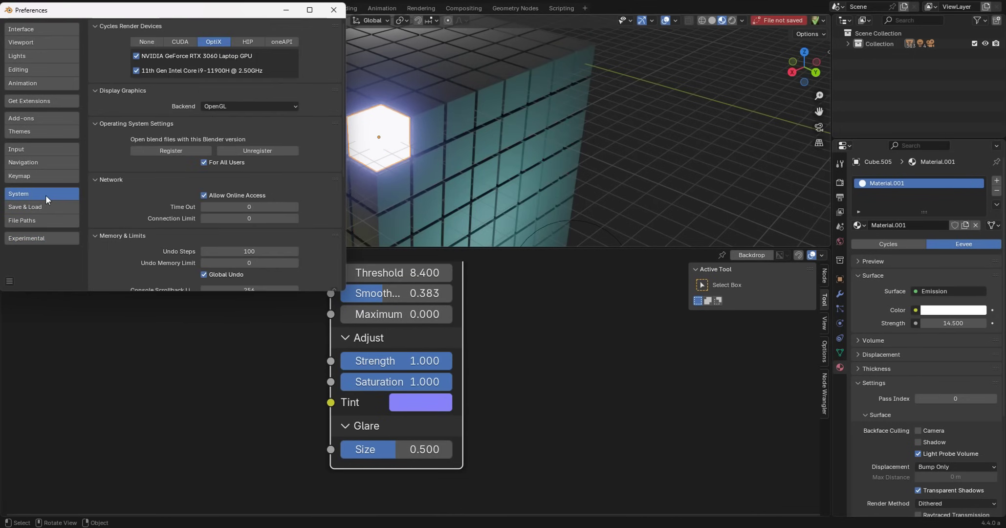
left_click(46, 29)
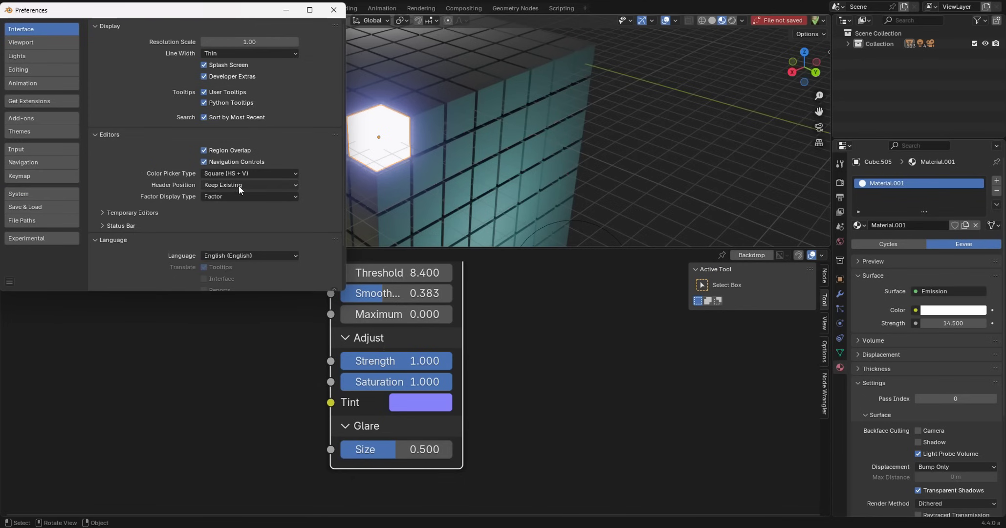
Step: Use the Square (HV + S) colour picker to shift the Tint toward a saturated teal
left_click(243, 173)
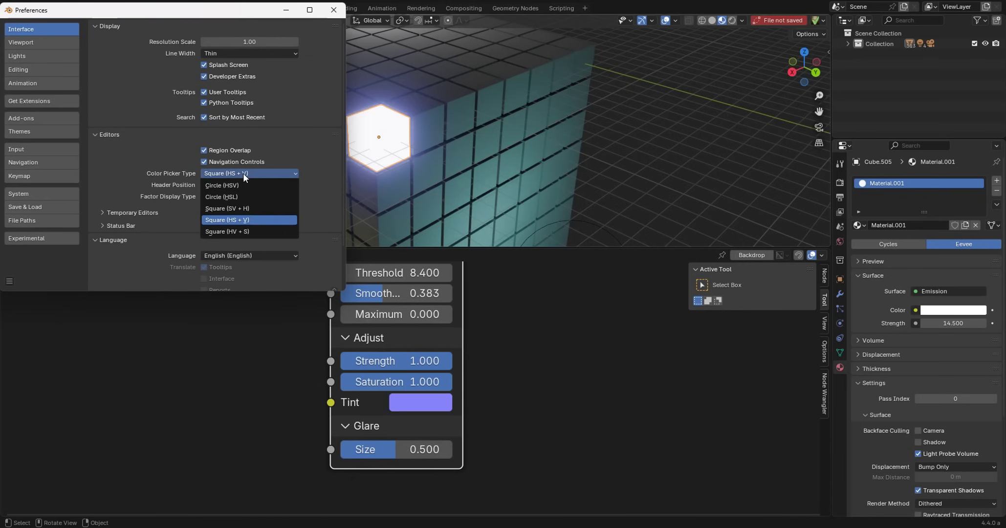
left_click(265, 231)
left_click(428, 406)
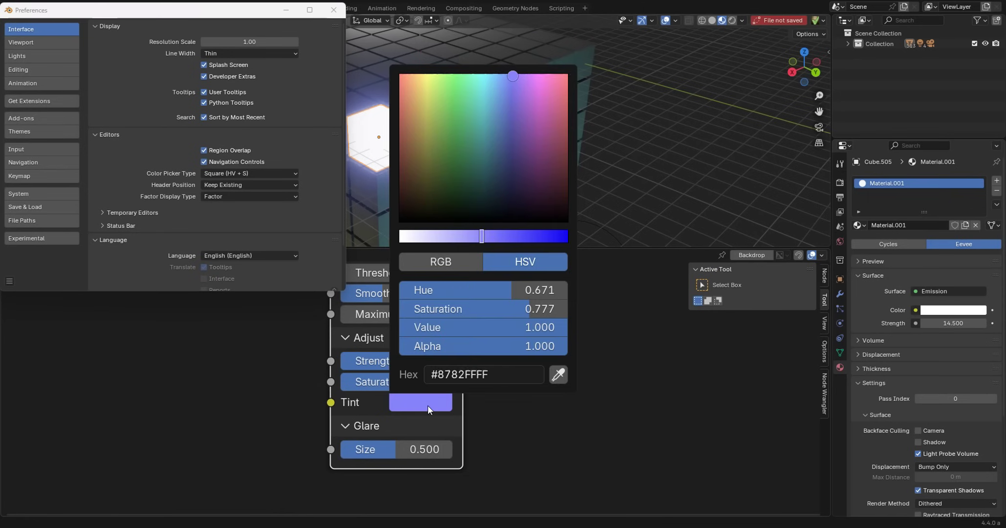
left_click(496, 184)
left_click_drag(481, 236, 532, 237)
left_click_drag(501, 177, 486, 113)
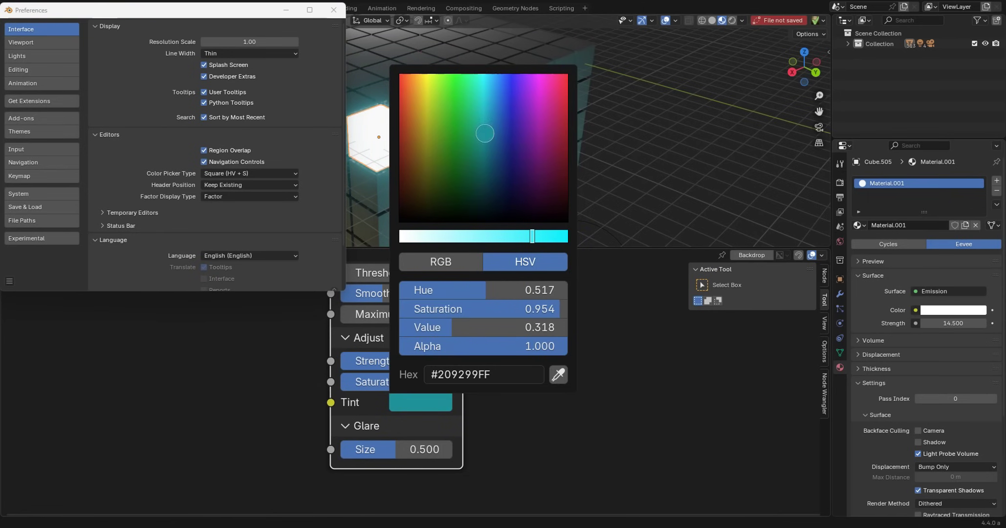
Step: Use the Square (SV + H) colour picker to move the Tint hue to blue
left_click(272, 174)
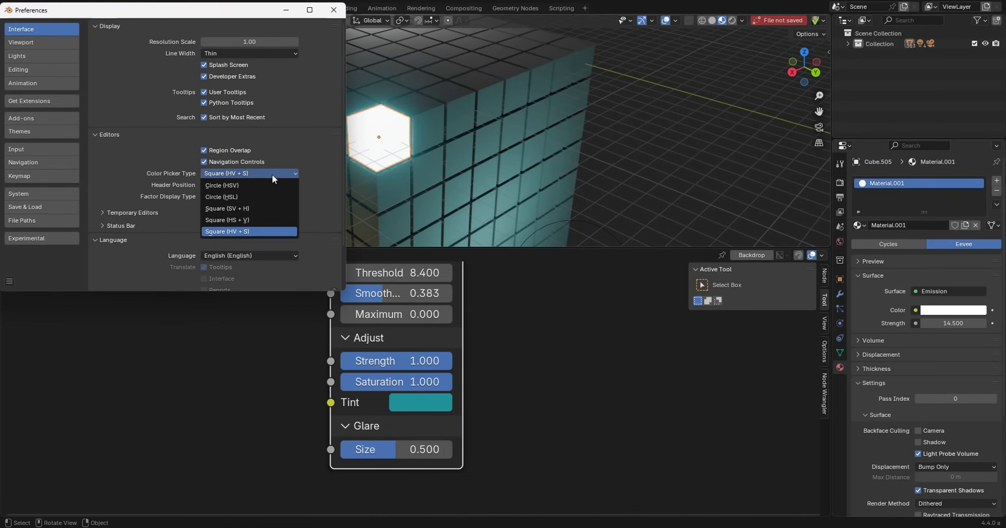
left_click(248, 207)
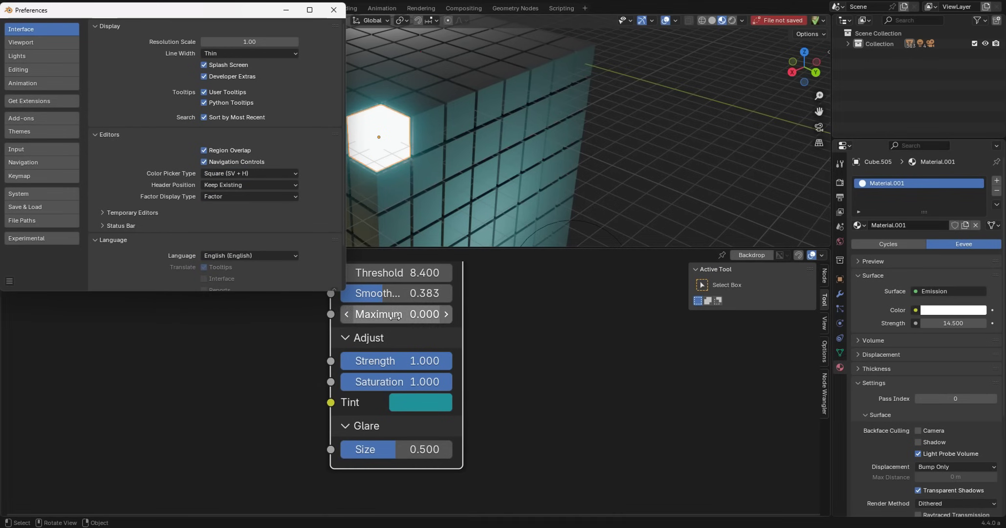
left_click(412, 402)
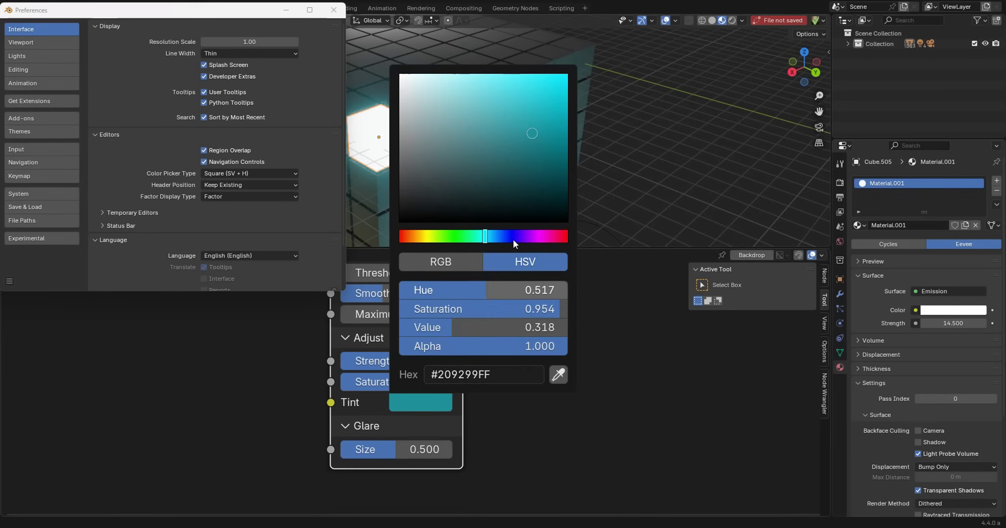
left_click_drag(512, 239, 532, 239)
Step: Restore the Square (HS + V) colour picker and close Preferences
left_click(260, 171)
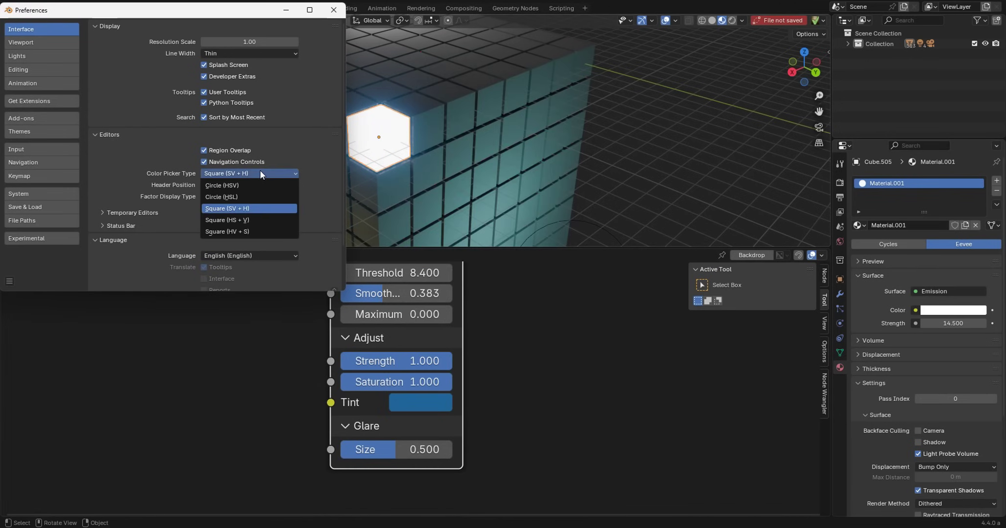
left_click(255, 220)
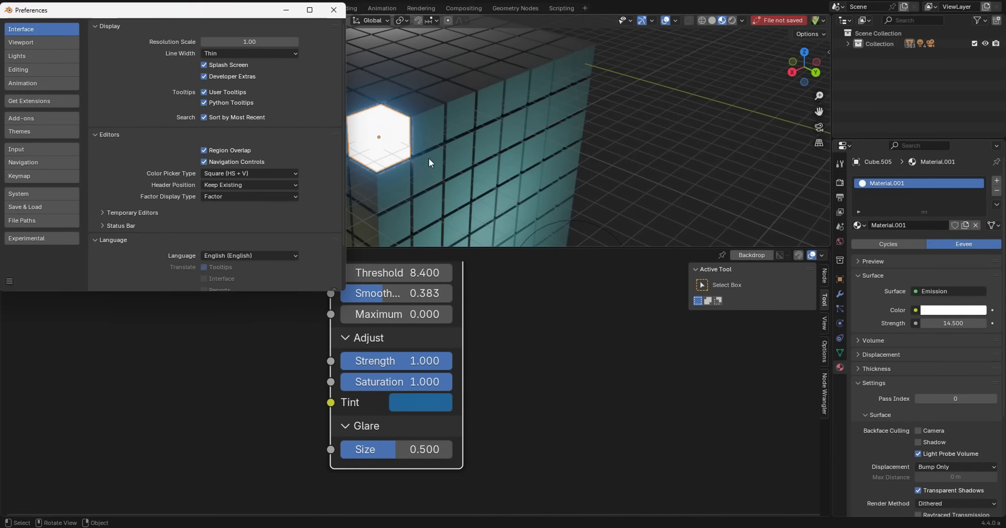
left_click(334, 10)
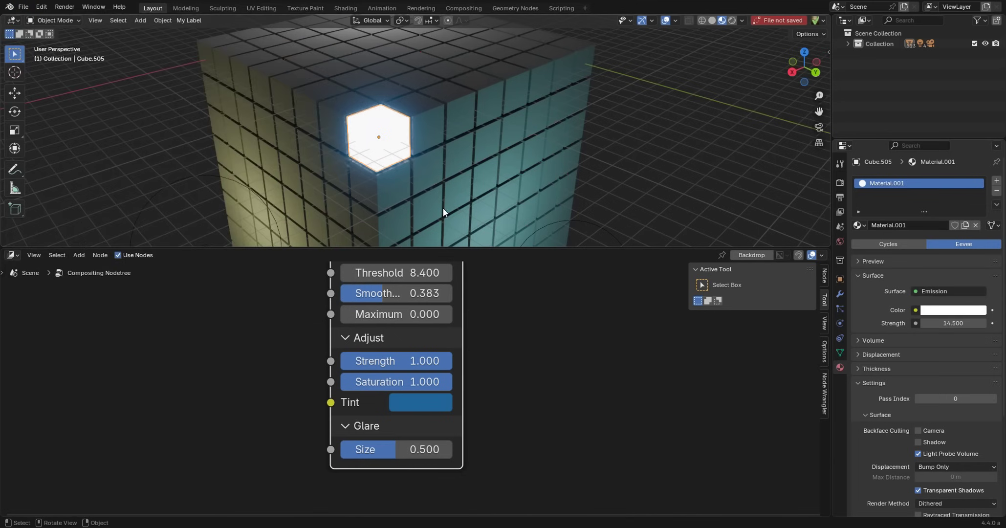
Step: Reframe the compositor, move and widen the Glare node, then orbit the 4.4 cube block
scroll(500, 323, "down", 3)
middle_click_drag(500, 323, 500, 437)
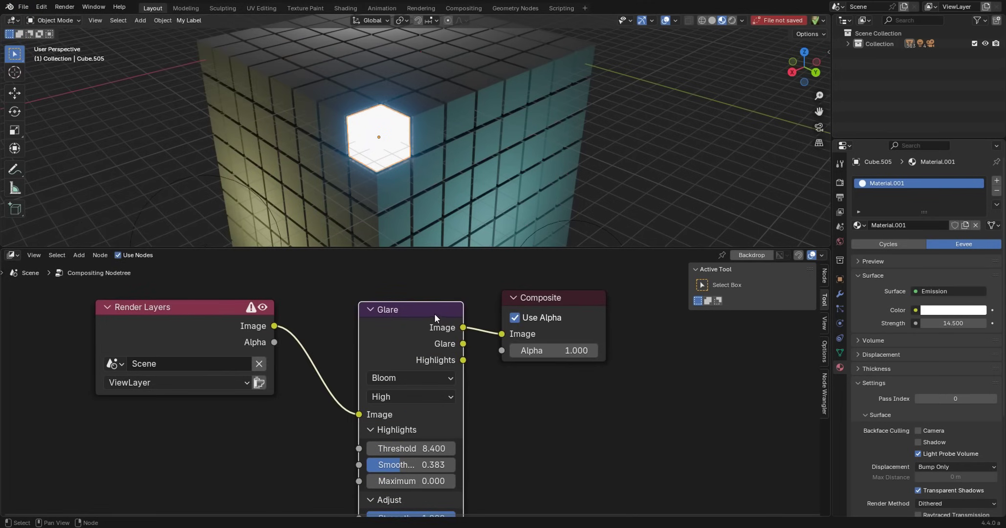
left_click_drag(434, 314, 381, 301)
middle_click_drag(414, 383, 402, 347)
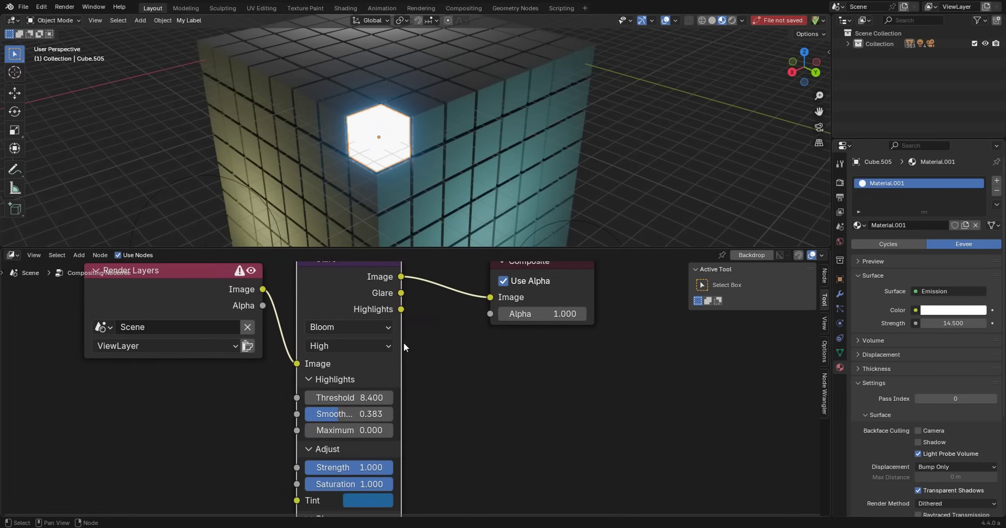
left_click_drag(403, 374, 456, 408)
scroll(413, 368, "down", 2)
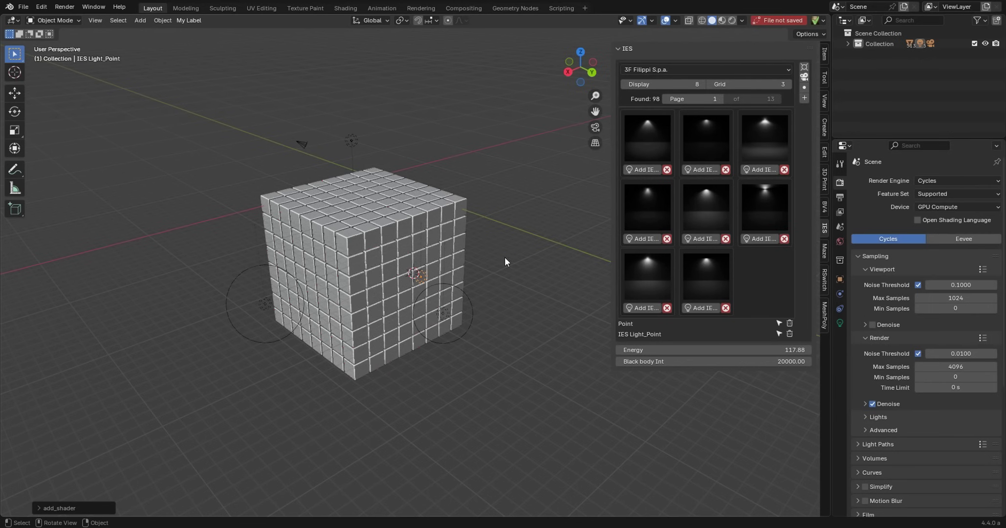
middle_click_drag(504, 257, 430, 239)
Step: Duplicate the block's corner cube and place the copy to the left
right_click(281, 221)
left_click(319, 226)
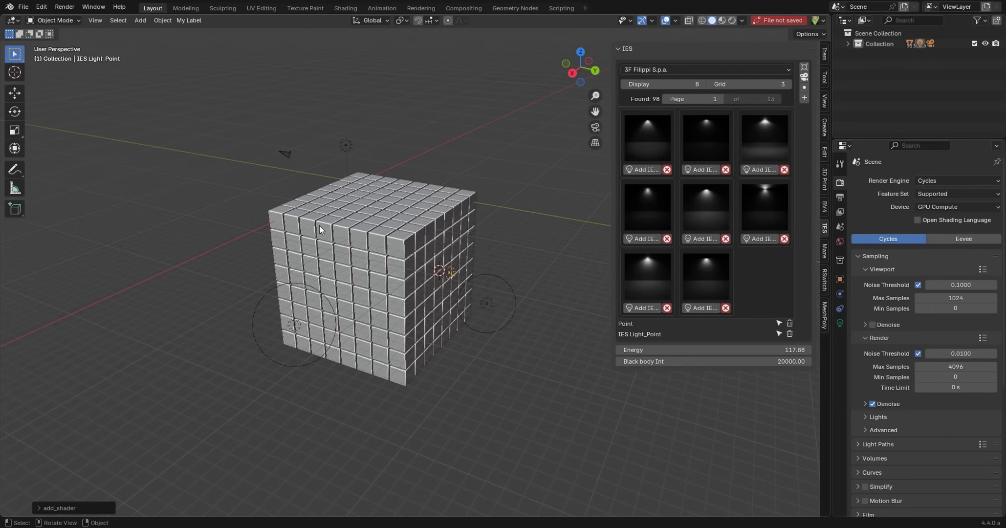
left_click(281, 221)
middle_click_drag(281, 222, 400, 279, "shift")
key("shift+d")
left_click(329, 260)
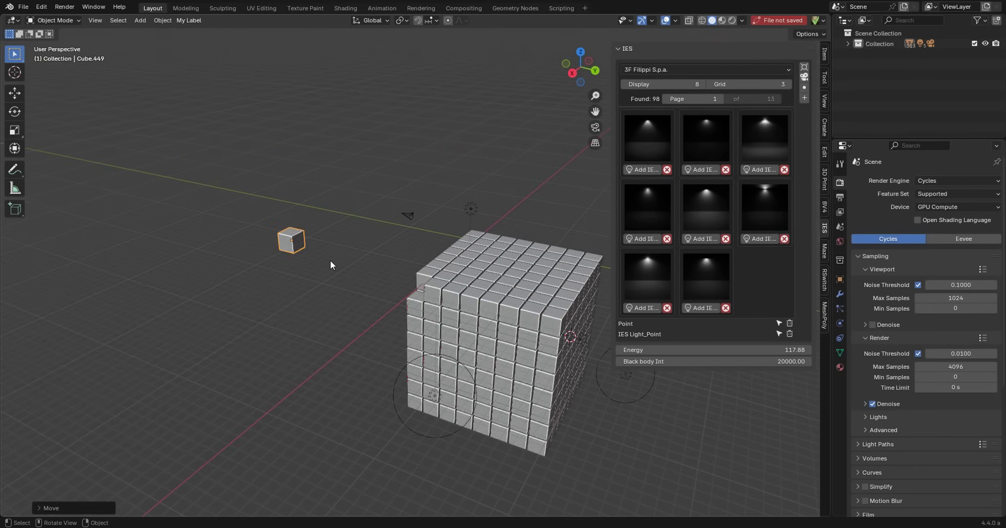
Step: Isolate the copied cube, tilt it about the global X axis, and show View Lock settings
key("f")
scroll(457, 215, "down", 4)
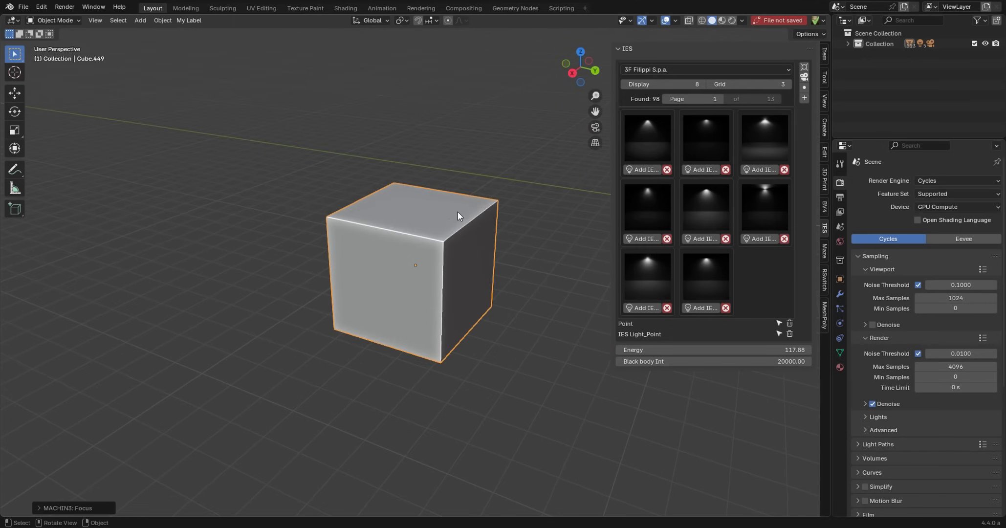
key("r")
key("x")
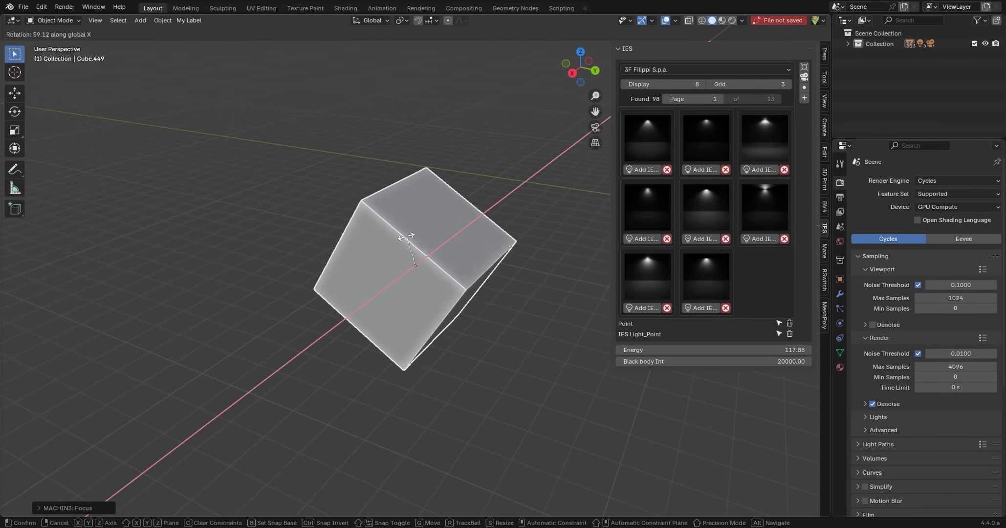
left_click(422, 248)
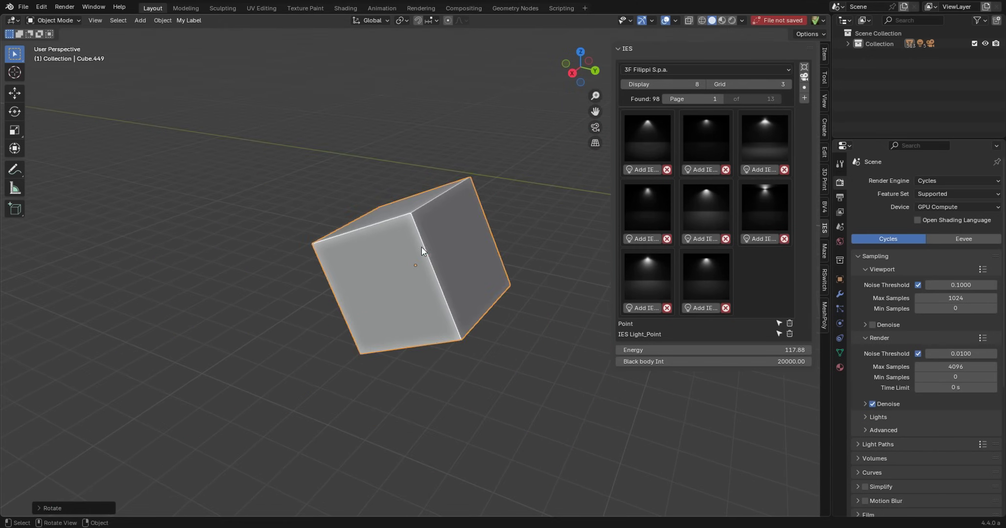
middle_click_drag(477, 227, 460, 223)
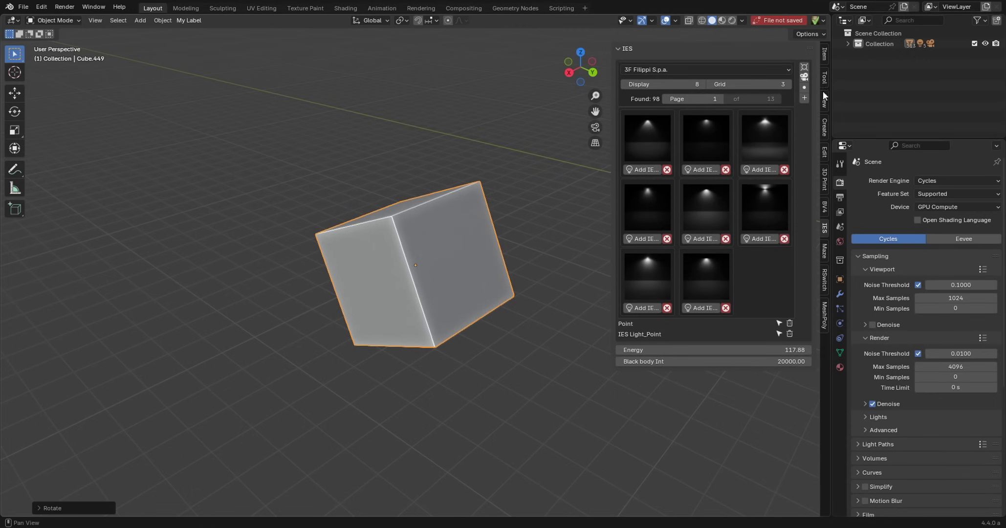
left_click(824, 102)
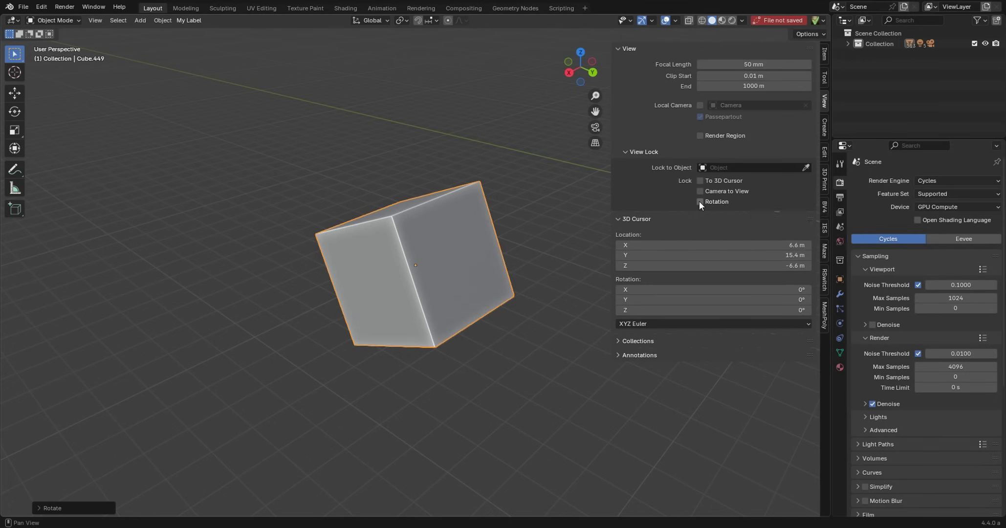
Step: Switch to the 4.3 window and show its sidebar view settings
key("alt+Tab")
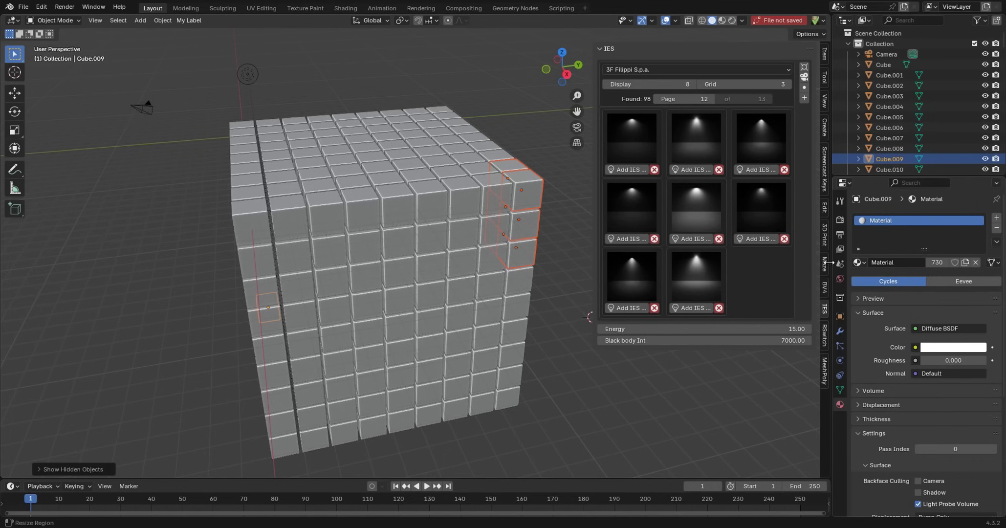
left_click(825, 96)
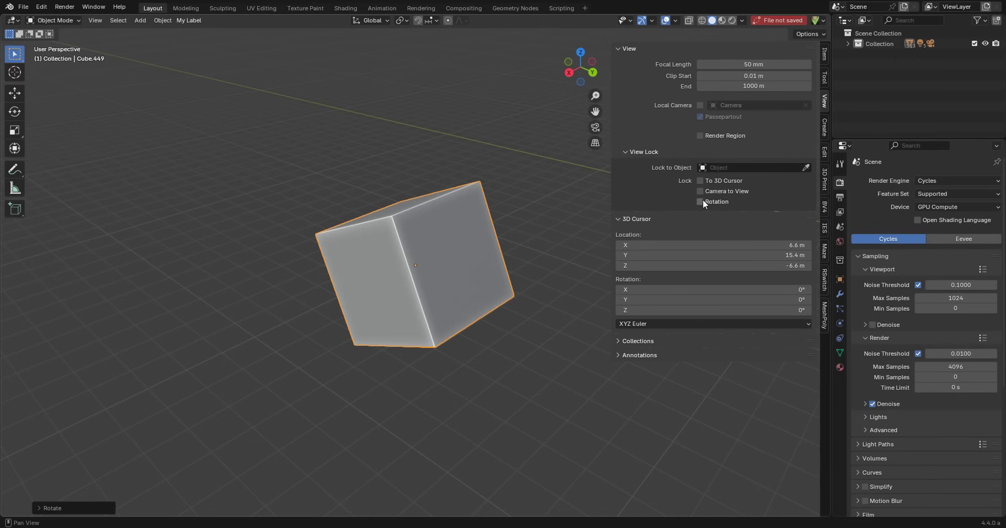
Step: In Edit Mode, give one vertical edge of the cube a rounded multi-segment bevel
middle_click_drag(505, 189, 326, 140)
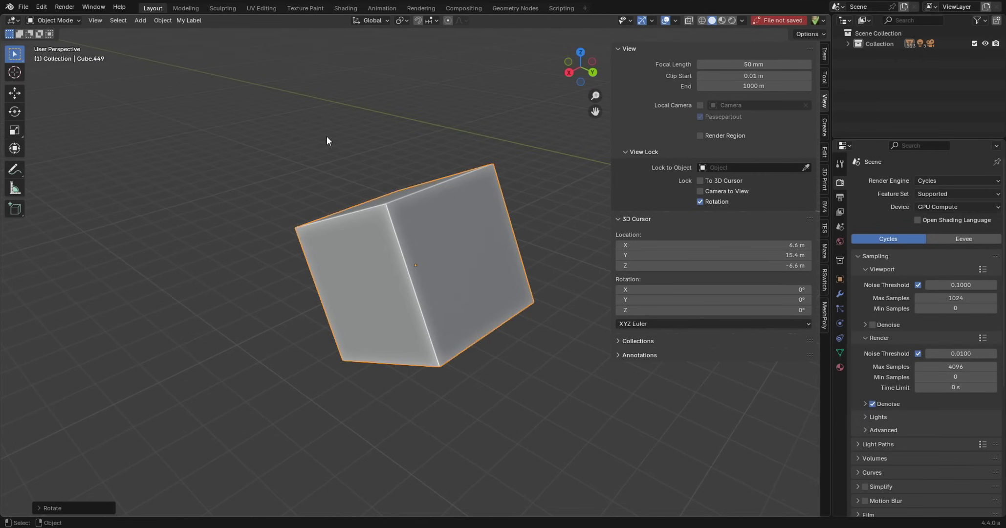
scroll(425, 216, "down", 5)
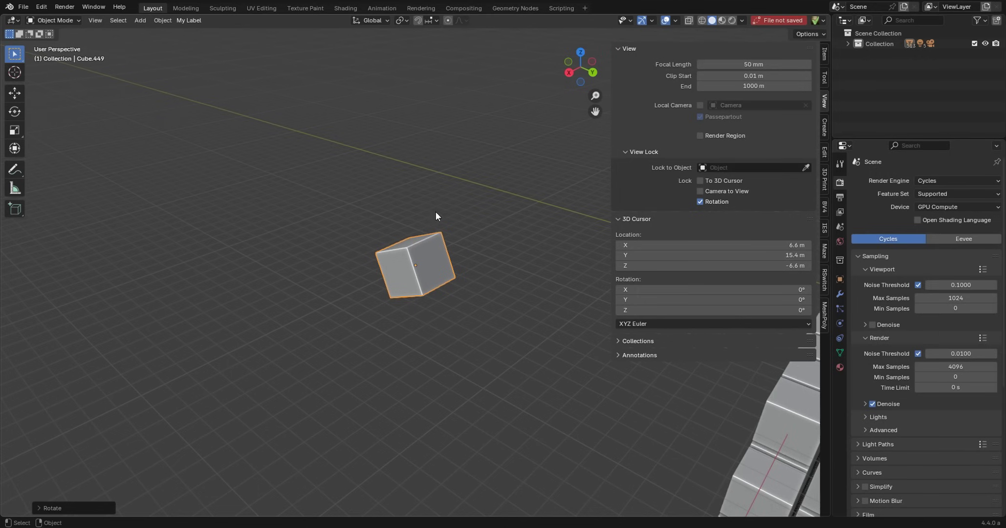
scroll(390, 245, "up", 3)
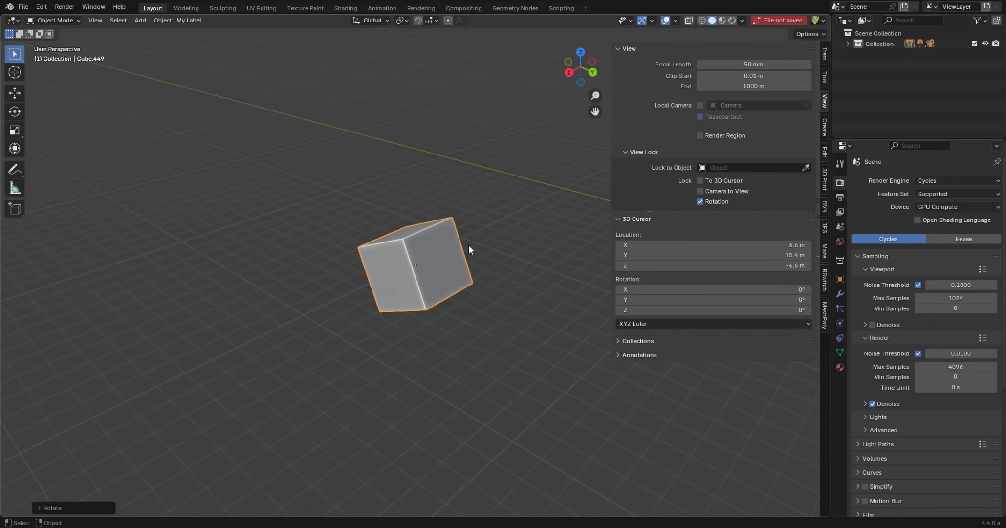
scroll(468, 246, "up", 5)
mouse_move(494, 185)
middle_mouse_down("shift")
mouse_move(407, 221)
mouse_move(309, 202)
mouse_move(633, 139)
mouse_move(458, 207)
mouse_move(480, 191)
middle_mouse_up("shift")
key("Tab")
key("alt+a")
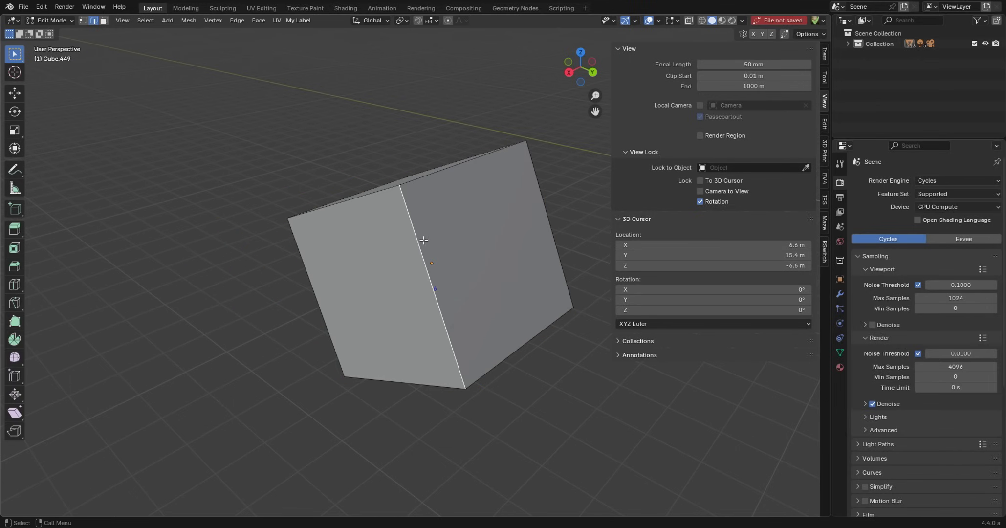
key("ctrl+b")
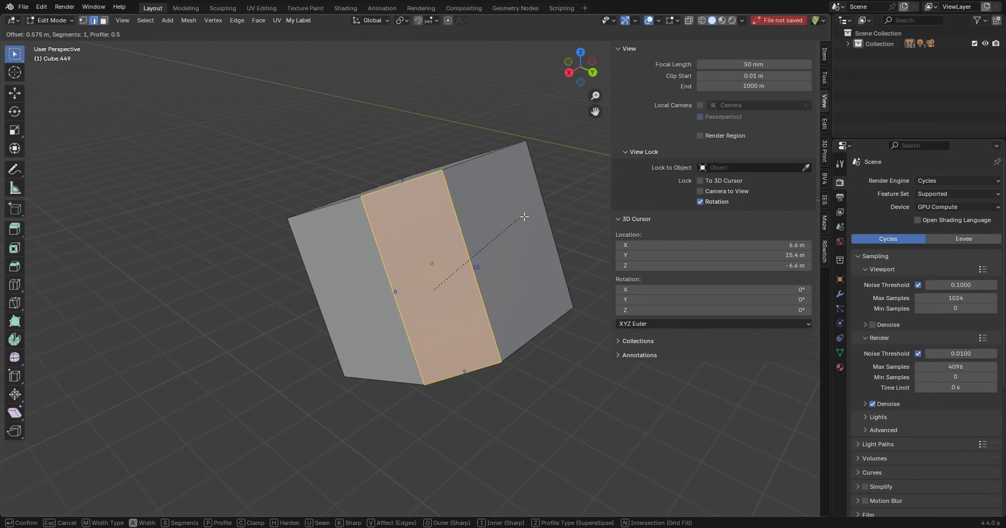
scroll(525, 216, "up", 2)
scroll(525, 216, "up", 14)
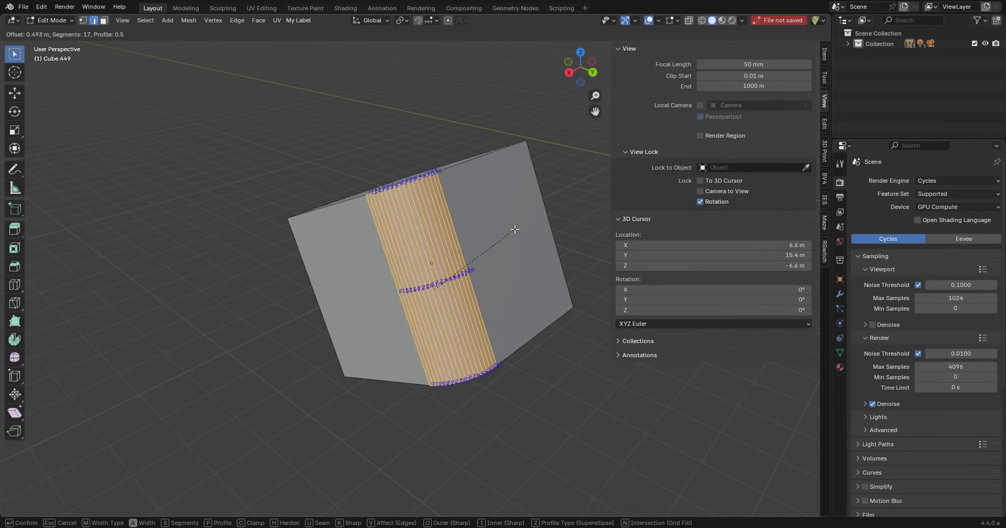
left_click(491, 248)
Step: Return to Object Mode and shade the cube Auto Smooth
key("ctrl+Tab")
left_click(470, 235)
scroll(467, 224, "up", 3)
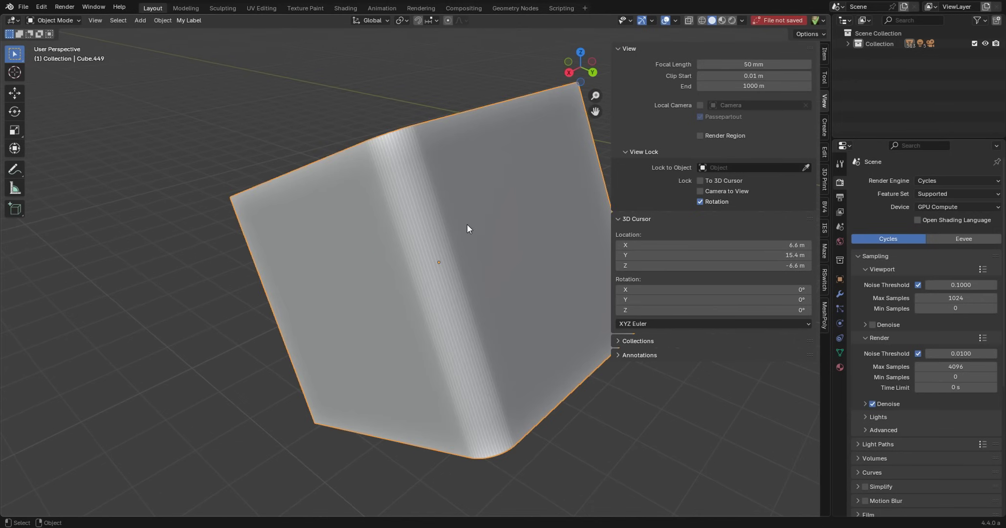
key("q")
right_click(387, 191)
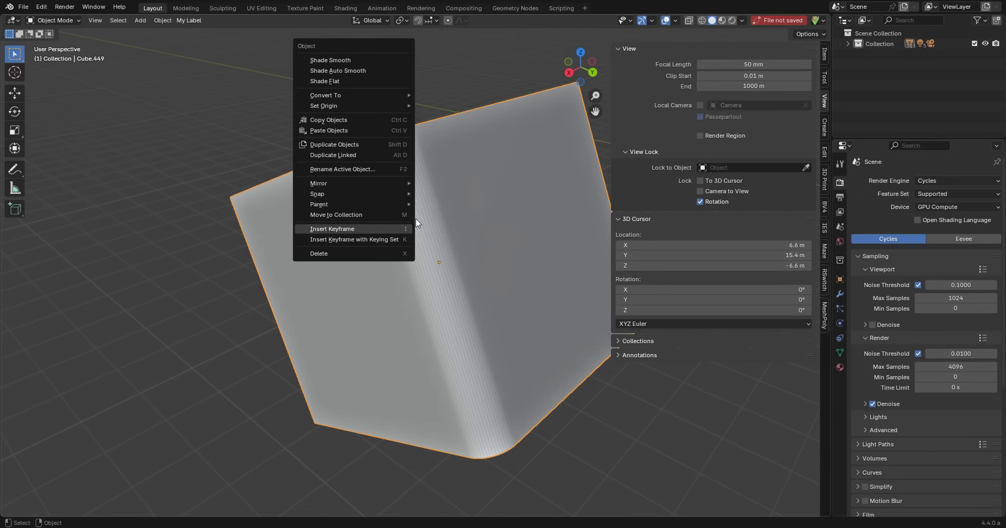
left_click(368, 70)
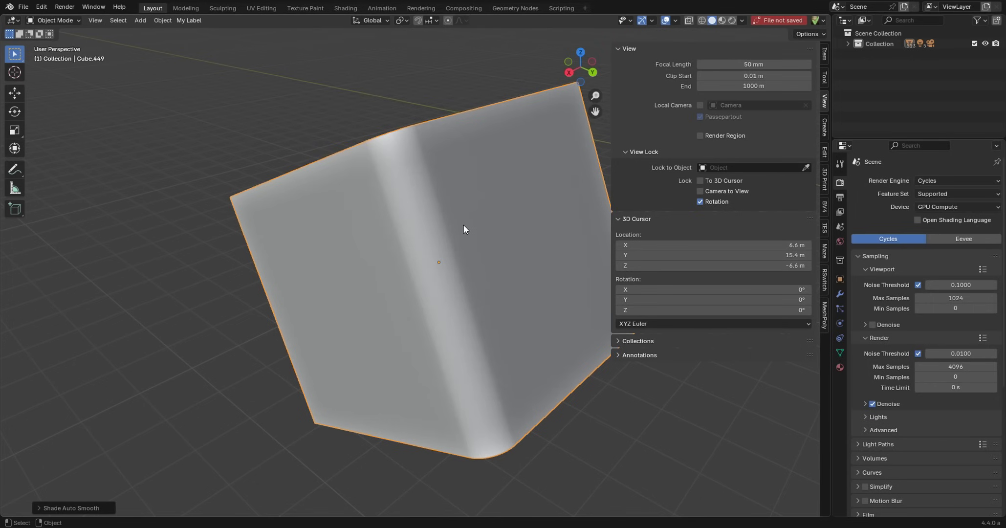
Step: Unlock view rotation and orbit and zoom around the smoothed cube
left_click(699, 202)
middle_click_drag(497, 213, 611, 222)
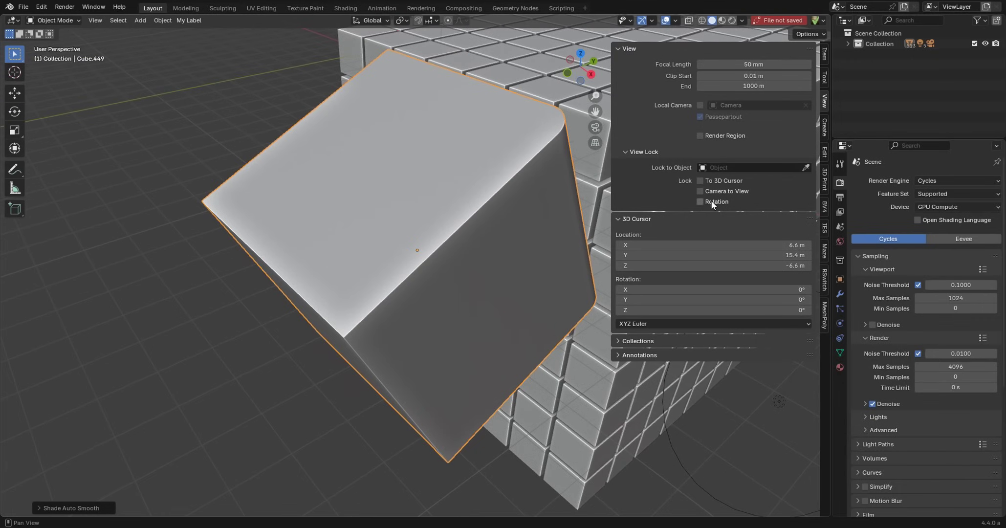
scroll(520, 223, "down", 3)
scroll(425, 261, "up", 2)
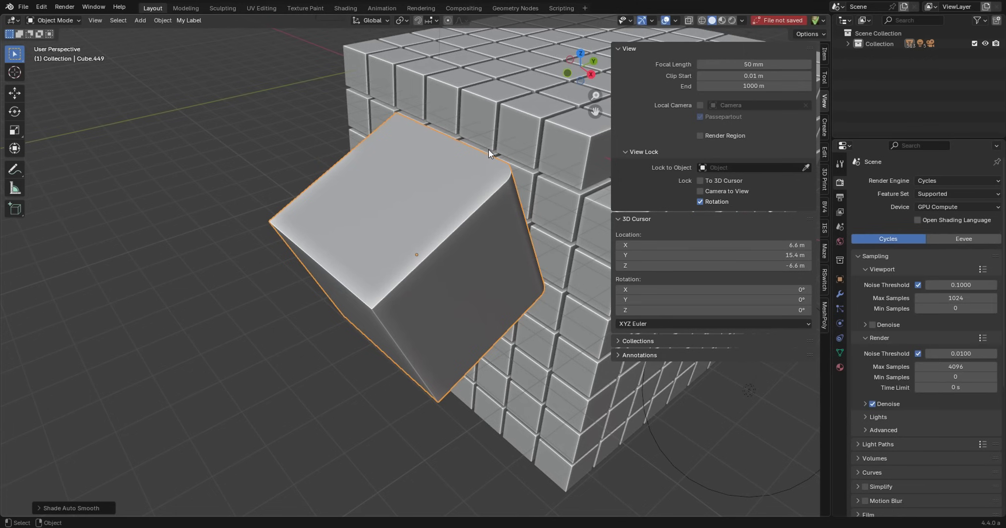
scroll(469, 211, "down", 3)
scroll(468, 211, "up", 5)
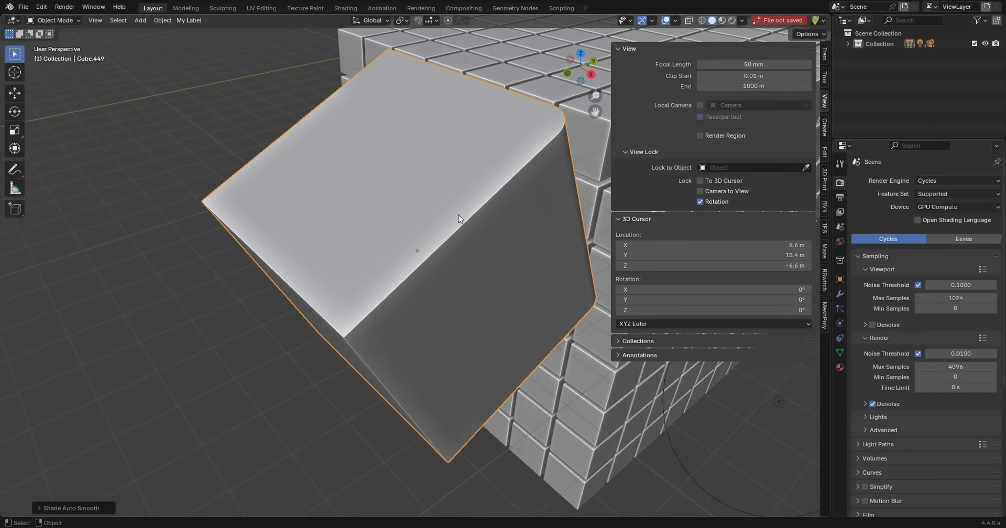
scroll(458, 218, "up", 3)
scroll(386, 240, "down", 4)
scroll(431, 236, "up", 2)
scroll(451, 226, "down", 2)
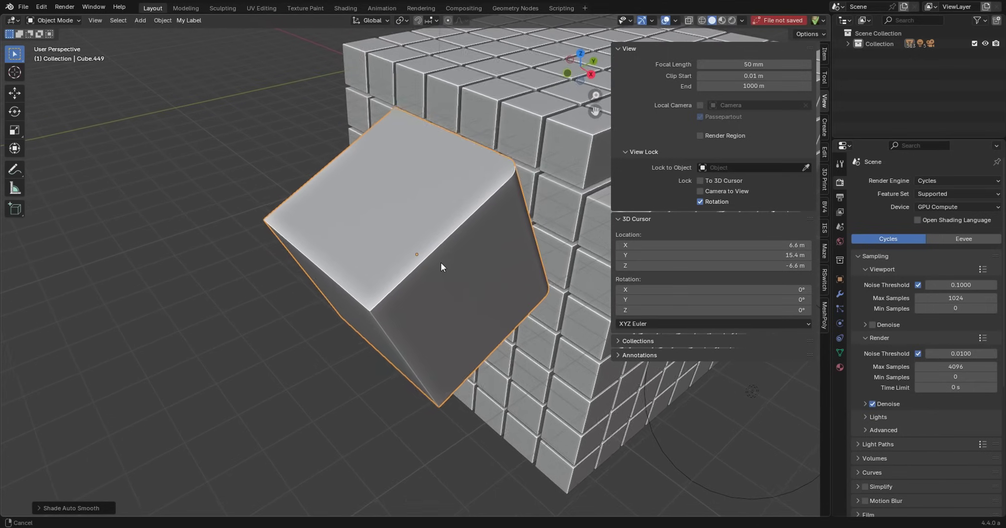
scroll(458, 238, "up", 4)
scroll(466, 222, "down", 3)
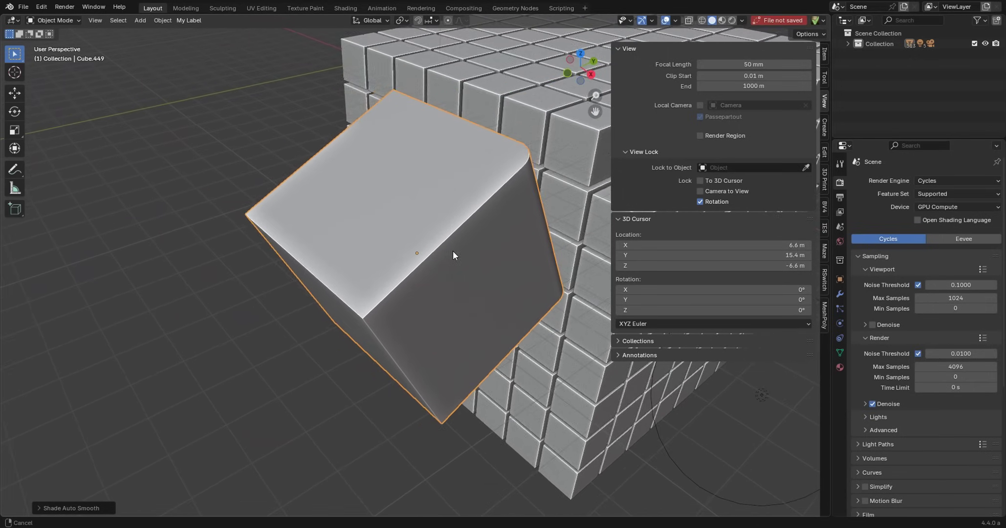
scroll(430, 262, "down", 1)
scroll(570, 228, "up", 1)
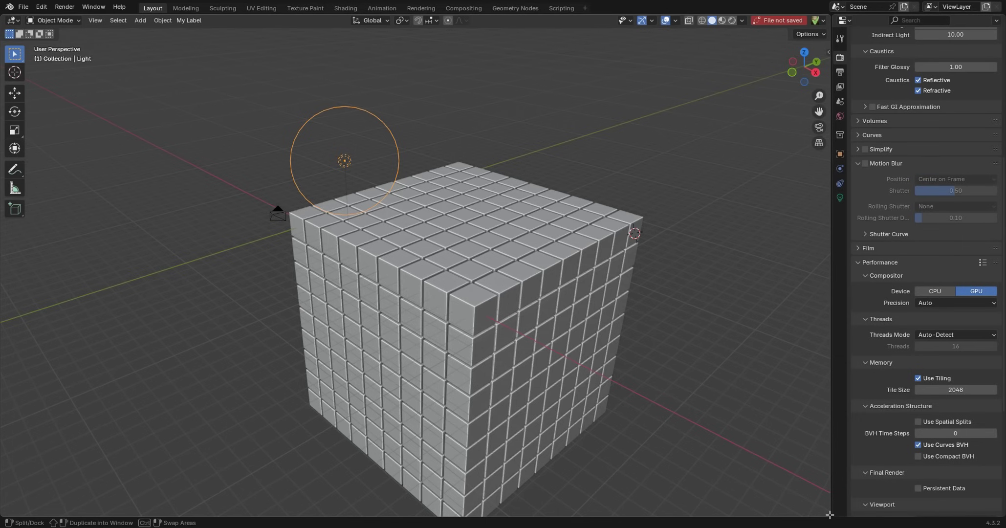
Step: Split the 3D view side by side, equalise the halves, then join them back into one
left_click_drag(829, 514, 12, 443)
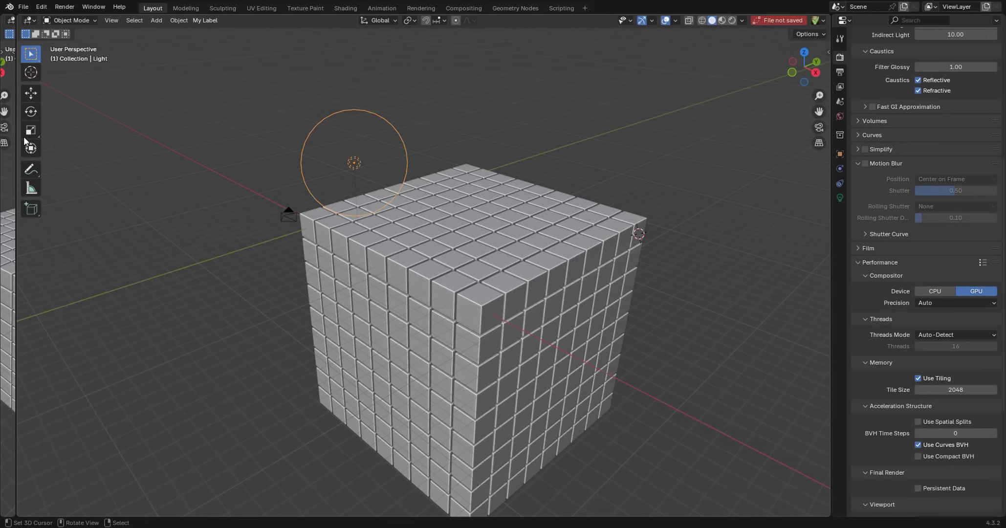
left_click_drag(17, 140, 394, 163)
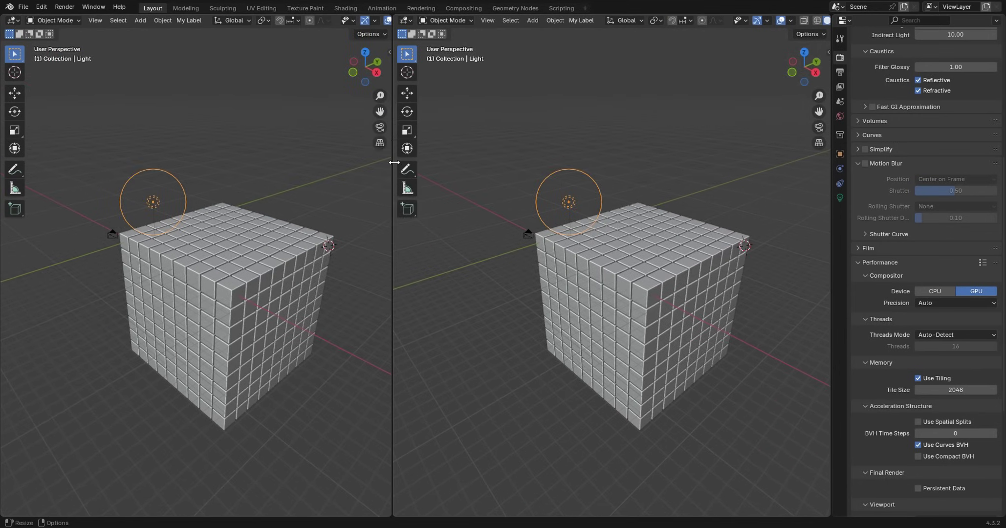
right_click(394, 162)
left_click(384, 196)
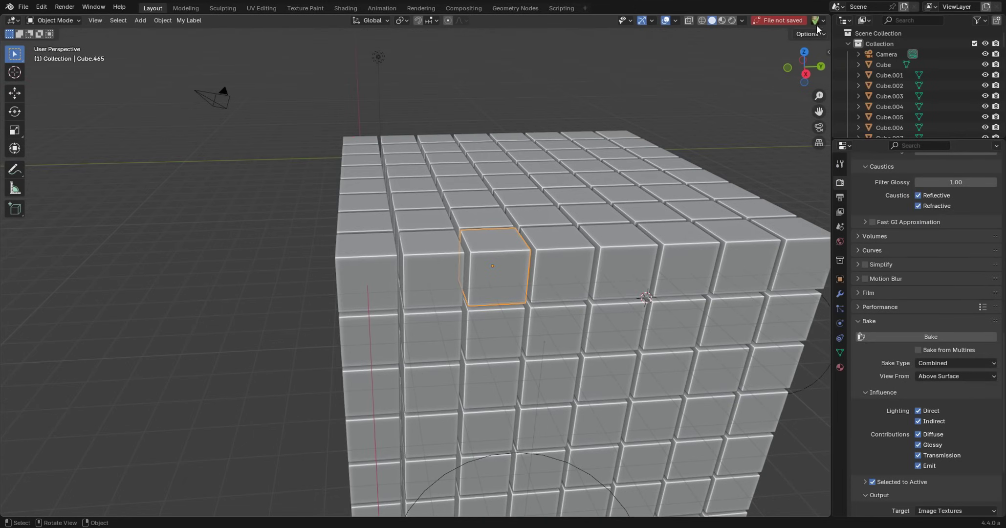
Step: Split off a bottom area and make it a Timeline
left_click_drag(829, 15, 825, 502)
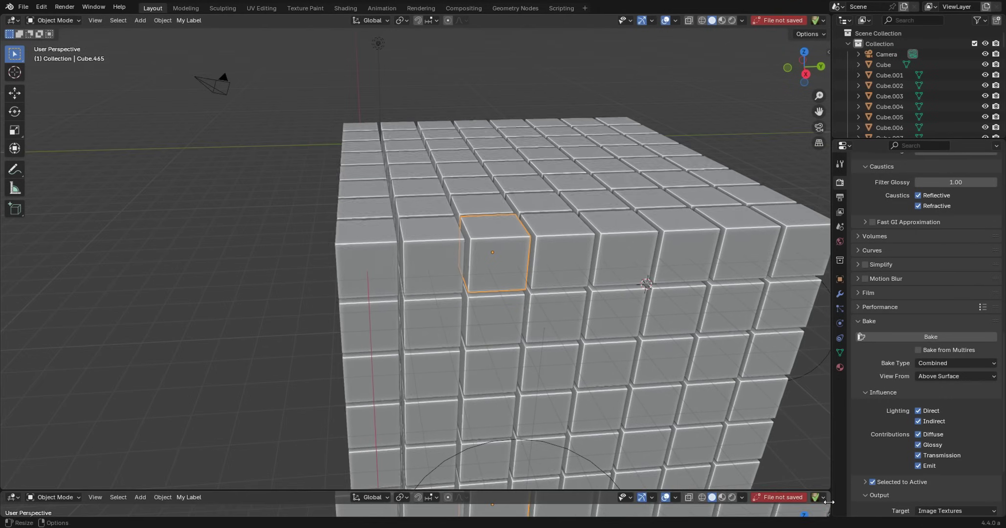
left_click(18, 500)
left_click(171, 397)
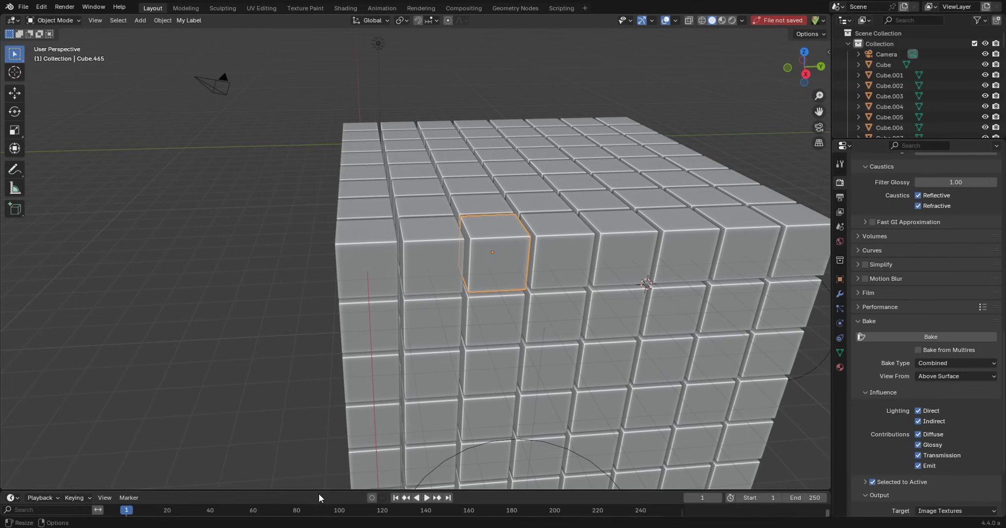
Step: Play the animation, stop back at frame 1, and adjust the Timeline's height
key("space")
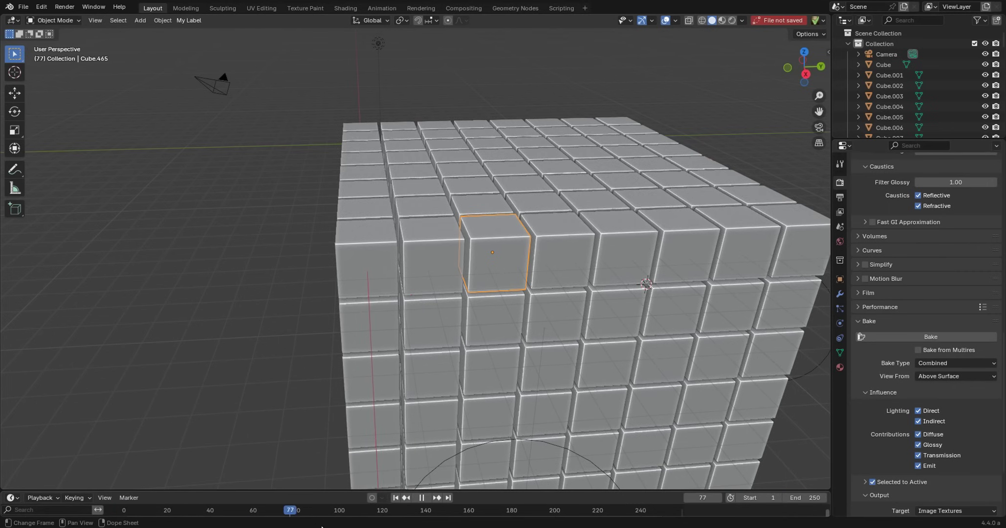
key("Escape")
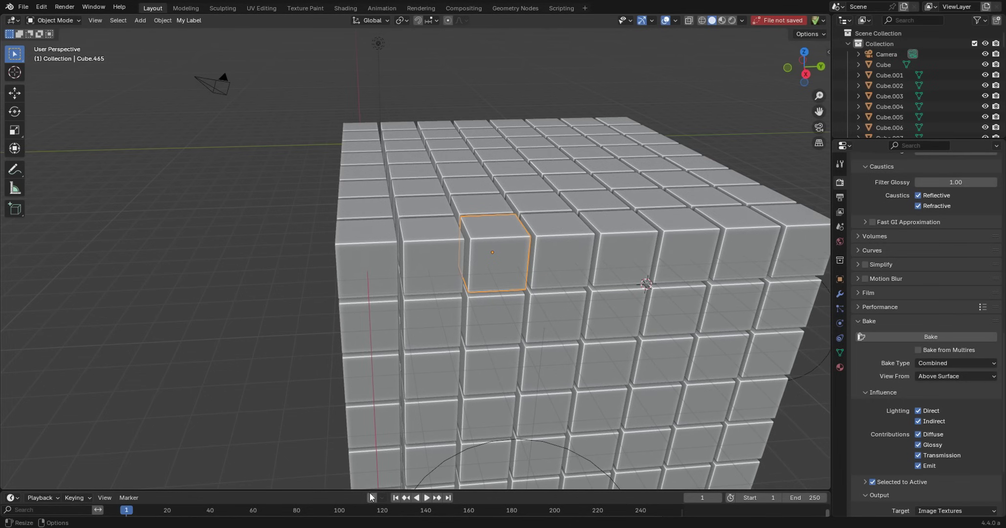
left_click_drag(369, 488, 418, 491)
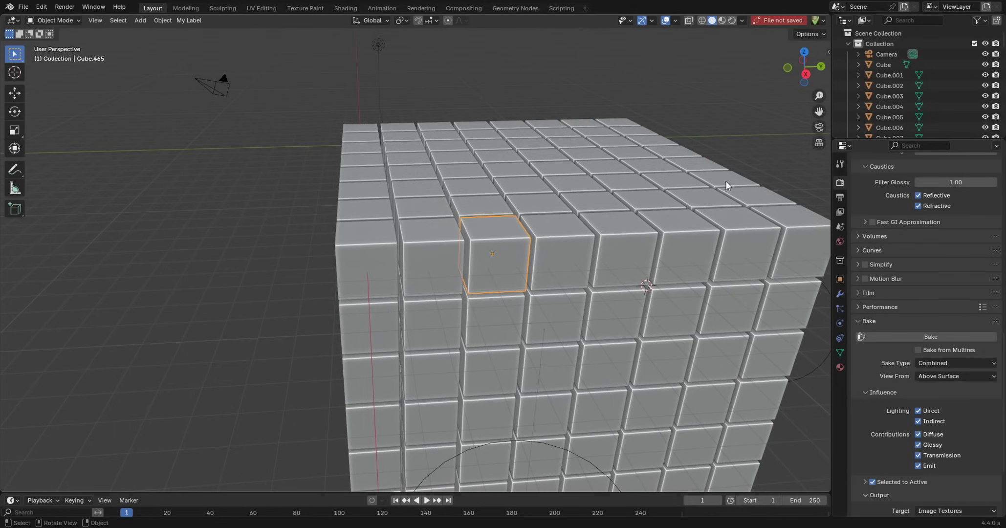
middle_click_drag(723, 127, 765, 103)
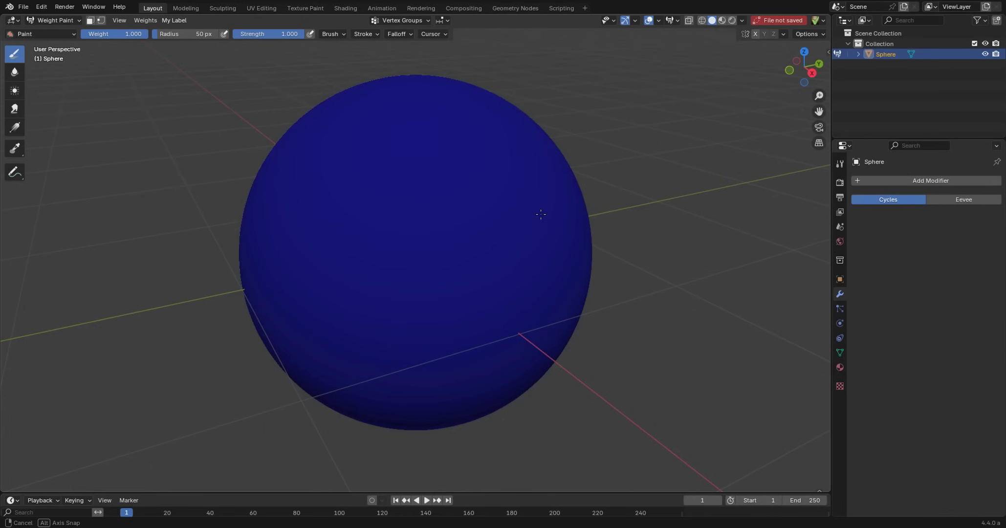
middle_click_drag(540, 215, 500, 239)
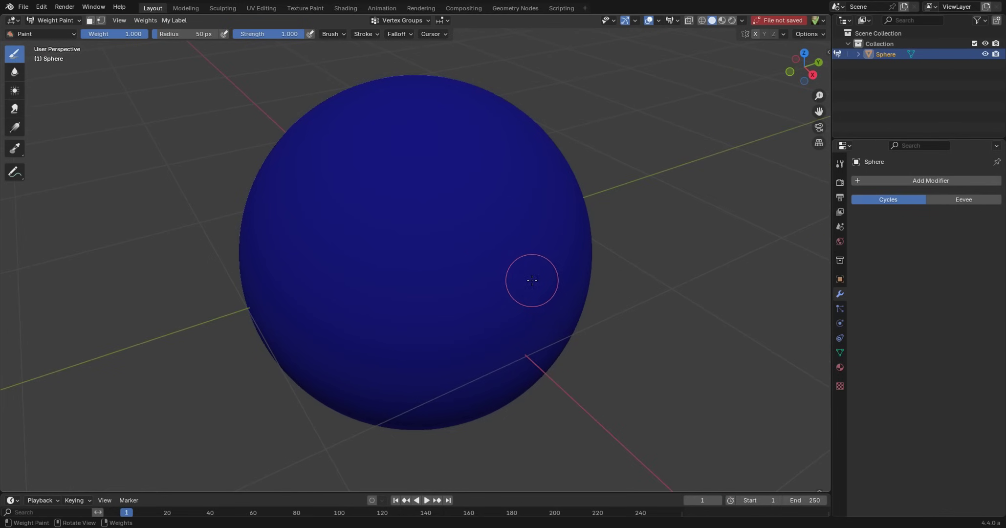
Step: Paint a large full-weight red patch on the sphere's left side
middle_click_drag(500, 291, 510, 292)
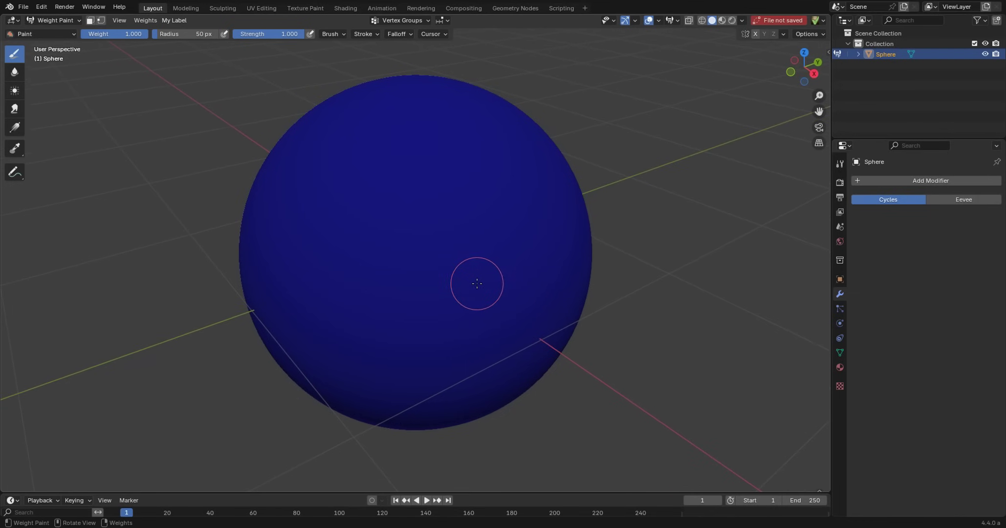
left_click_drag(293, 222, 324, 234)
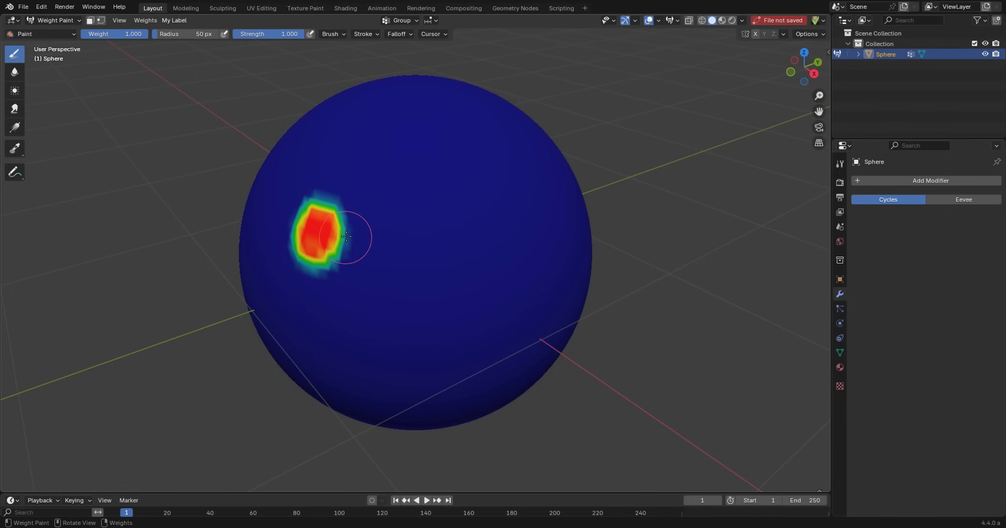
mouse_move(350, 223)
left_mouse_down()
mouse_move(317, 193)
mouse_move(275, 211)
mouse_move(290, 263)
mouse_move(360, 232)
mouse_move(315, 199)
mouse_move(283, 234)
mouse_move(351, 197)
mouse_move(291, 234)
mouse_move(307, 212)
left_mouse_up()
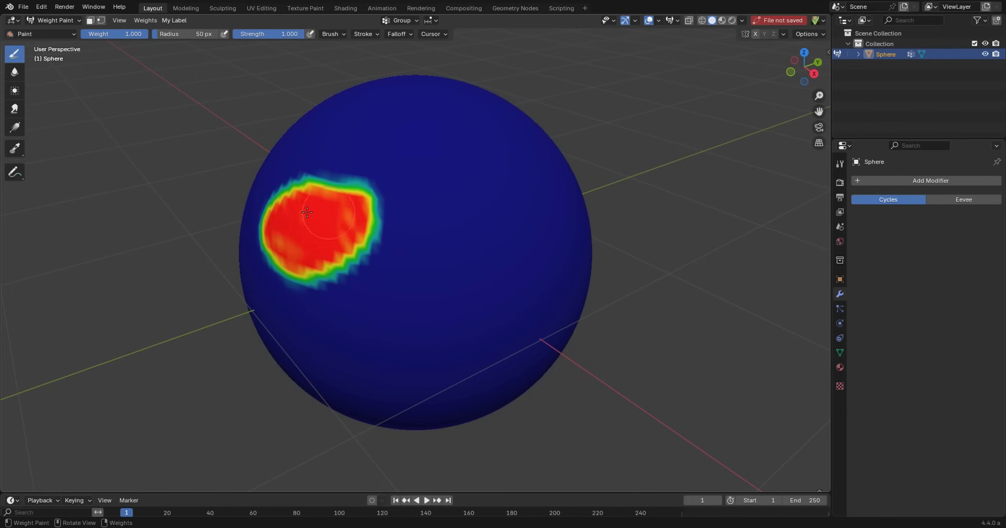
mouse_move(354, 244)
left_mouse_down()
mouse_move(376, 225)
mouse_move(363, 257)
mouse_move(301, 277)
mouse_move(331, 281)
mouse_move(375, 233)
mouse_move(327, 266)
mouse_move(381, 264)
left_mouse_up()
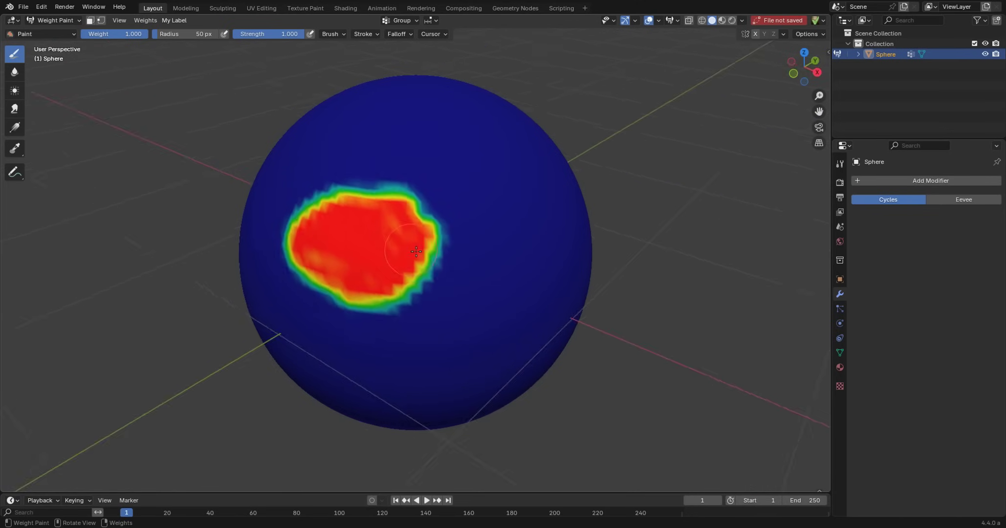
scroll(381, 269, "up", 3)
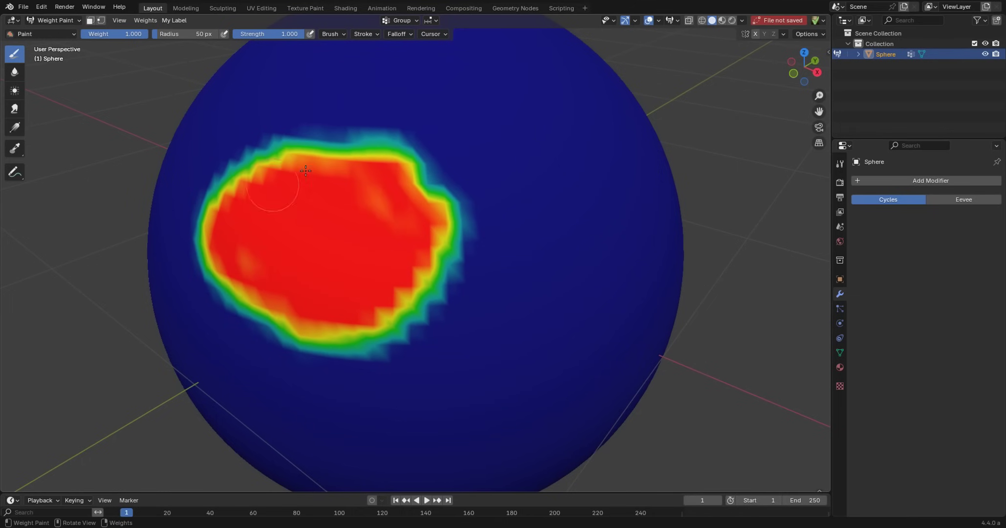
mouse_move(342, 156)
left_mouse_down()
mouse_move(195, 228)
mouse_move(221, 189)
mouse_move(311, 142)
mouse_move(352, 151)
mouse_move(251, 165)
mouse_move(196, 236)
mouse_move(232, 276)
mouse_move(287, 300)
mouse_move(209, 255)
mouse_move(238, 194)
mouse_move(423, 230)
left_mouse_up()
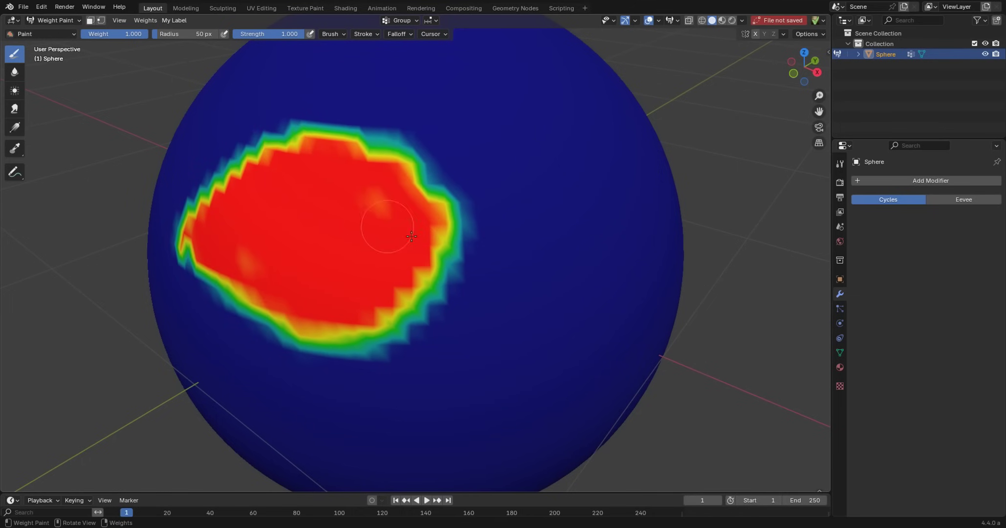
Step: Paint a small red spot to the right and a curved red band across the lower sphere
mouse_move(608, 163)
left_mouse_down()
mouse_move(628, 186)
mouse_move(607, 156)
mouse_move(618, 150)
mouse_move(608, 173)
mouse_move(607, 161)
mouse_move(614, 170)
mouse_move(605, 160)
left_mouse_up()
middle_click_drag(642, 175, 519, 184)
scroll(508, 215, "down", 4)
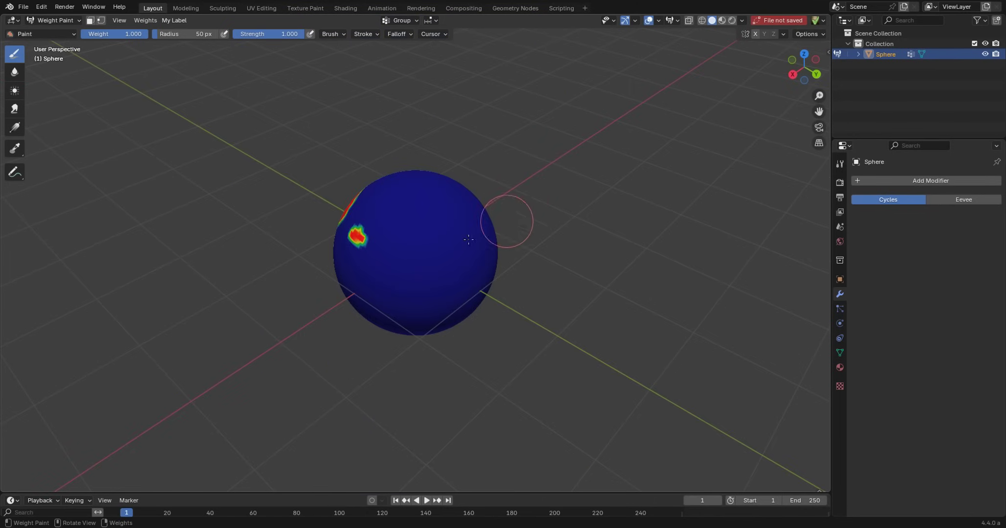
mouse_move(508, 218)
middle_mouse_down()
mouse_move(512, 231)
mouse_move(537, 237)
middle_mouse_up()
scroll(561, 243, "up", 3)
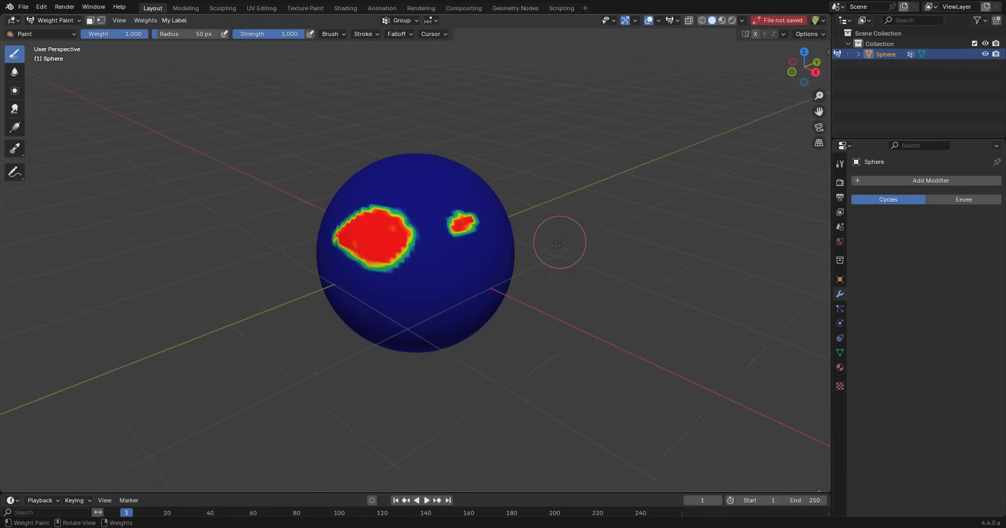
mouse_move(456, 316)
left_mouse_down()
mouse_move(372, 327)
mouse_move(324, 306)
mouse_move(459, 315)
mouse_move(509, 295)
mouse_move(557, 244)
left_mouse_up()
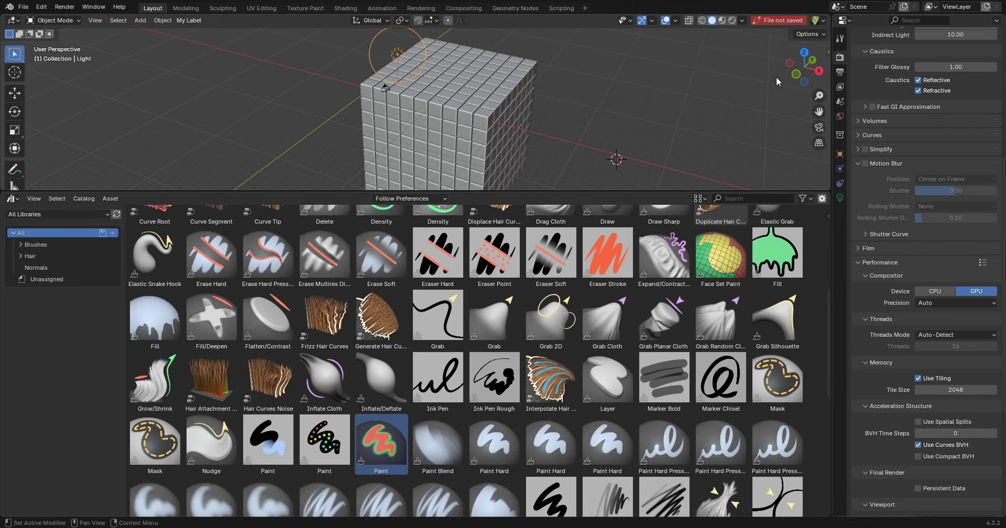
mouse_move(595, 193)
left_mouse_down()
mouse_move(608, 100)
mouse_move(611, 228)
left_mouse_up()
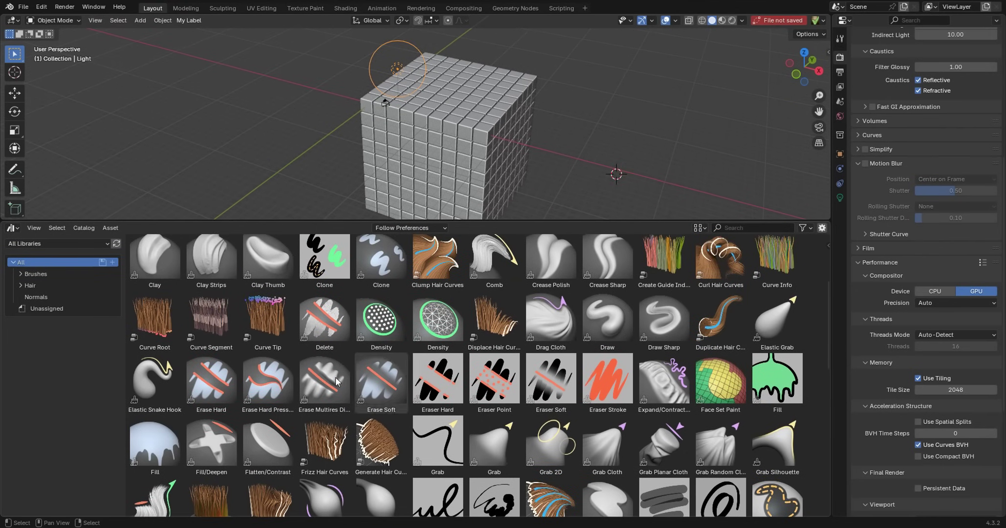
Step: Enlarge the brush asset browser, then pick the Pinch and Blend Hair Curves brushes
left_click_drag(367, 224, 367, 197)
scroll(365, 288, "up", 3)
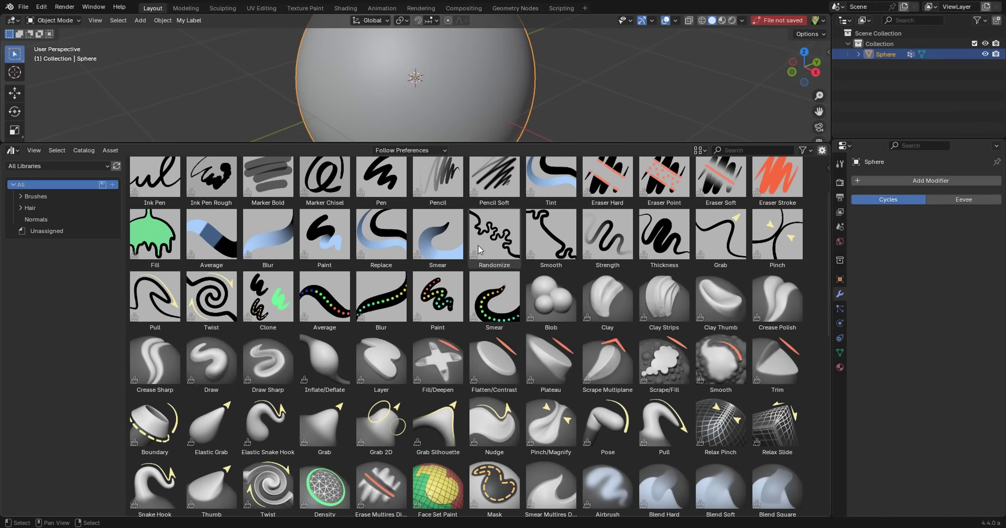
scroll(479, 250, "up", 3)
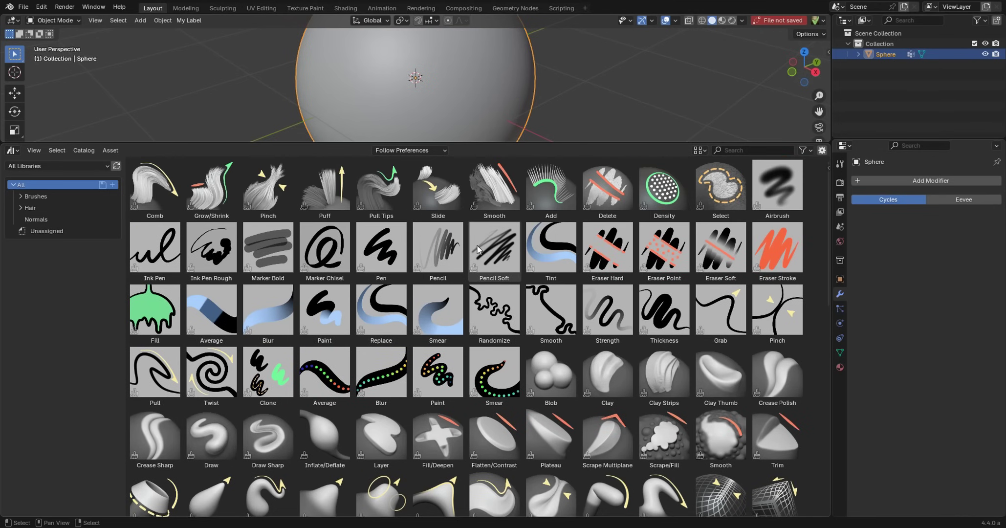
left_click(262, 200)
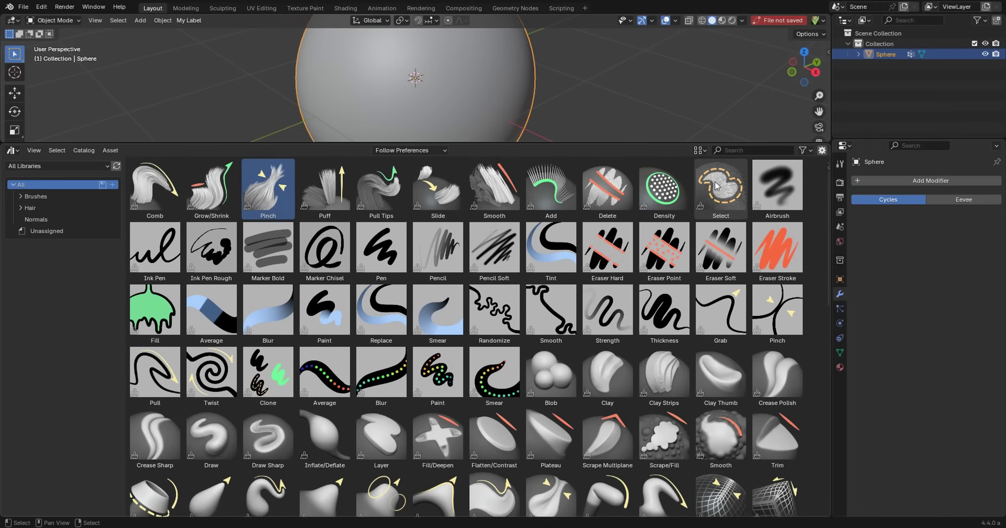
scroll(571, 364, "down", 9)
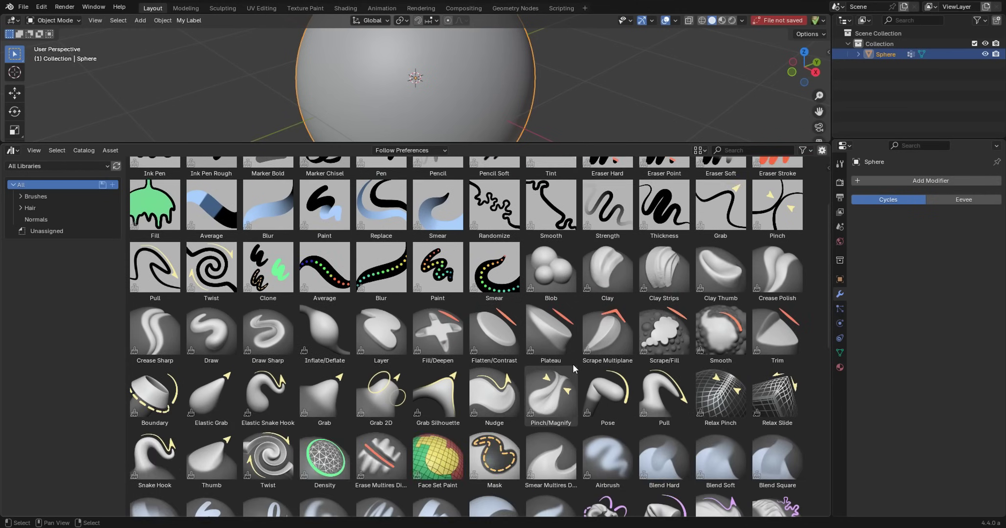
scroll(556, 365, "down", 10)
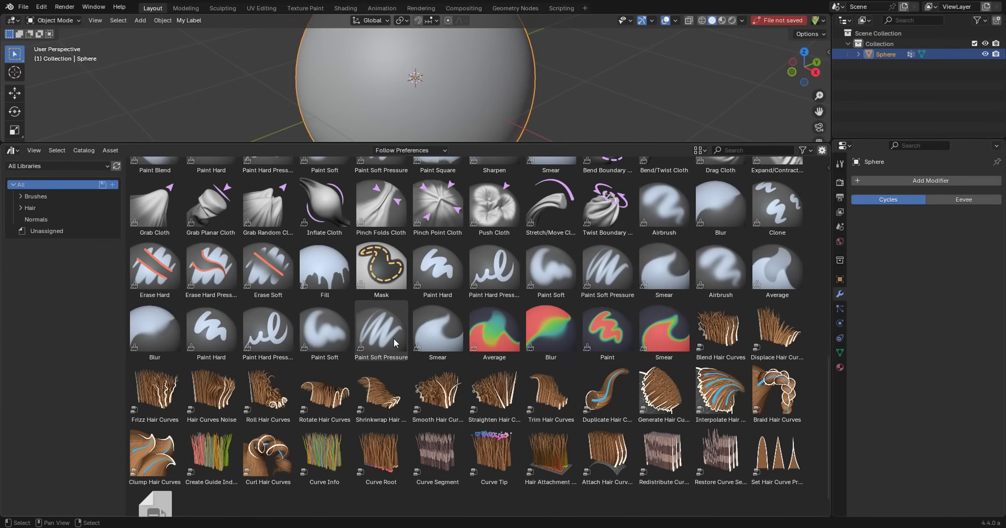
left_click(720, 328)
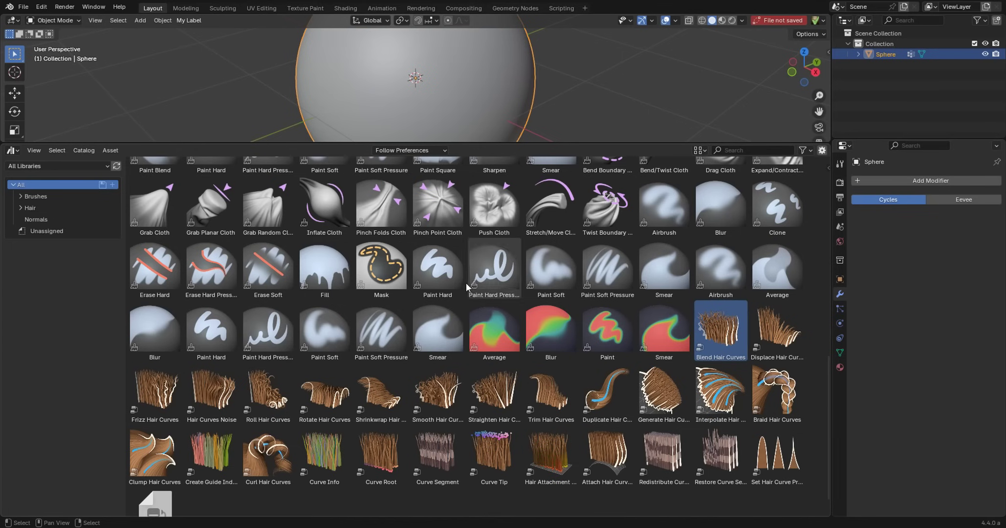
Step: Step through the brushes from Eraser Stroke leftward to Pencil Soft
scroll(439, 317, "down", 2)
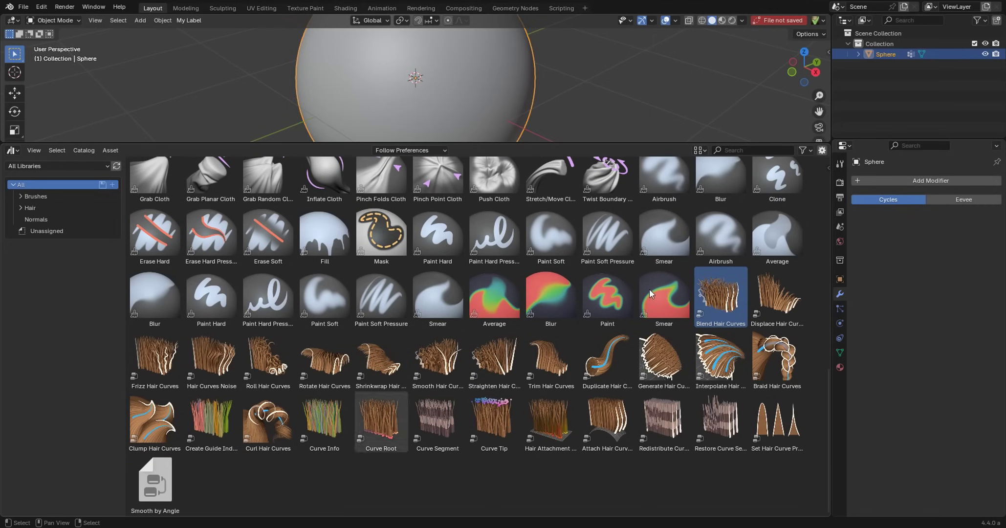
scroll(654, 234, "up", 12)
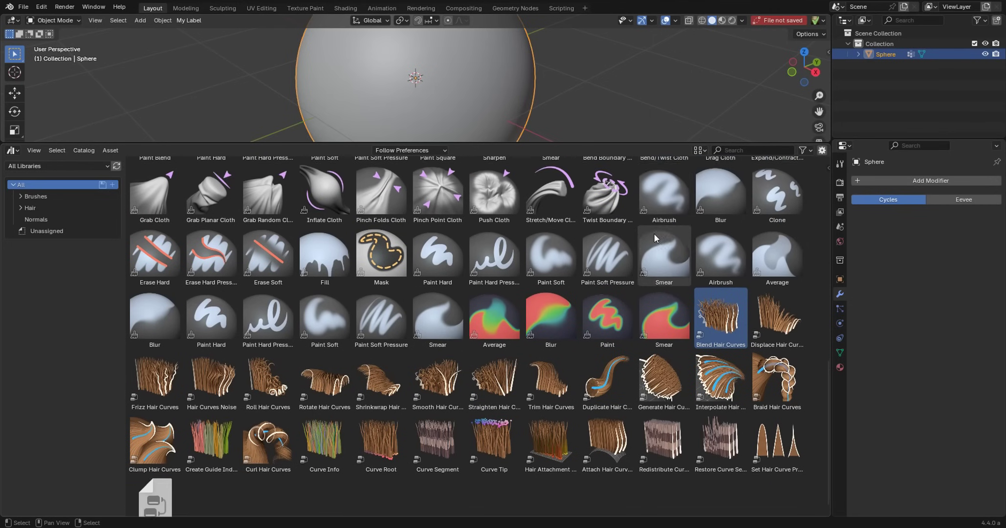
scroll(654, 237, "up", 5)
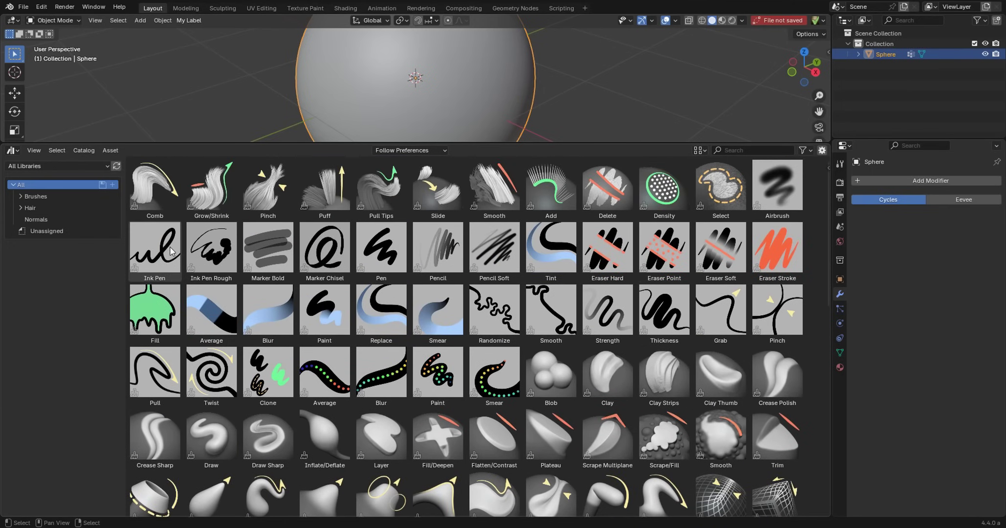
left_click(765, 257)
left_click(719, 255)
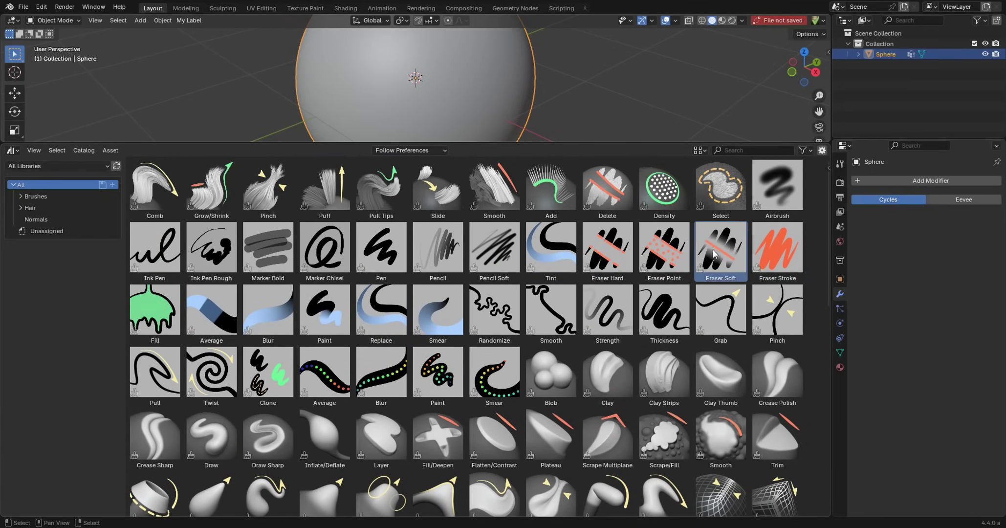
left_click(662, 253)
left_click(606, 252)
left_click(549, 251)
left_click(476, 250)
Step: Continue left to the Ink Pen Rough brush, then choose Eraser Hard
left_click(437, 249)
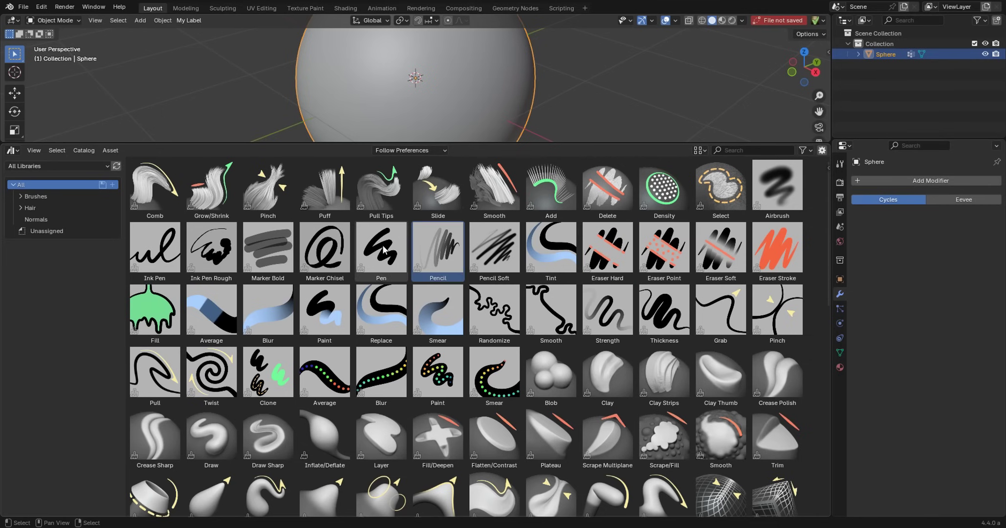
left_click(381, 249)
left_click(324, 248)
left_click(268, 247)
left_click(215, 248)
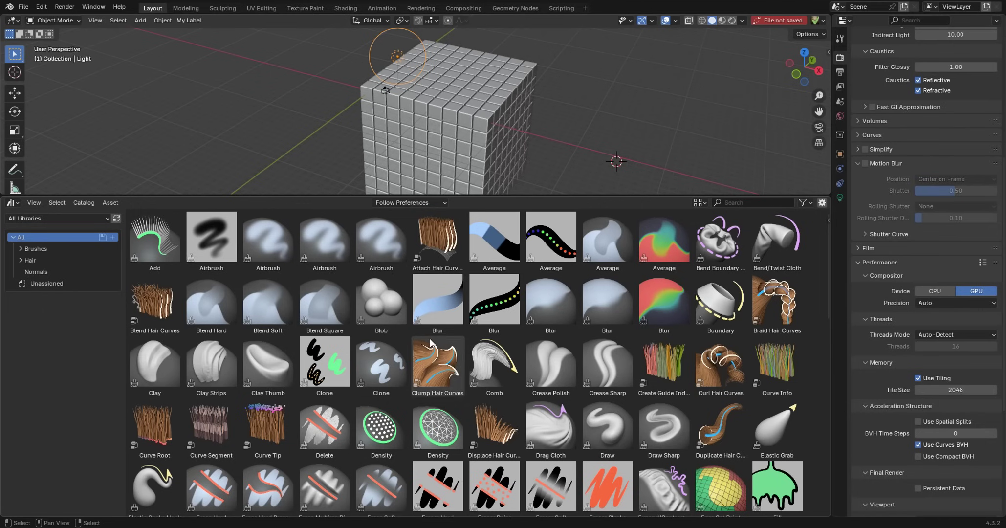
scroll(437, 366, "down", 5)
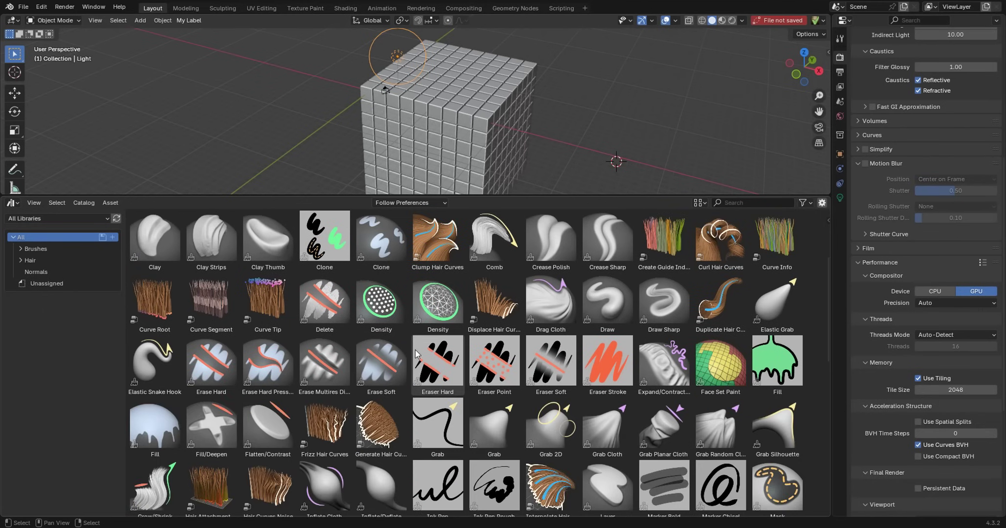
left_click(436, 371)
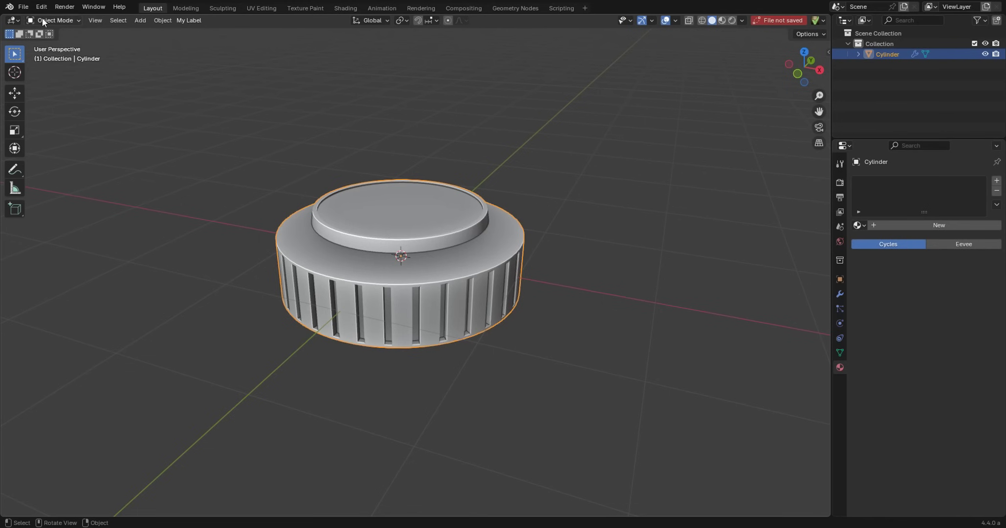
Step: Open Preferences on the Themes page with User Interface and its Styles colours expanded
left_click(41, 7)
left_click(61, 147)
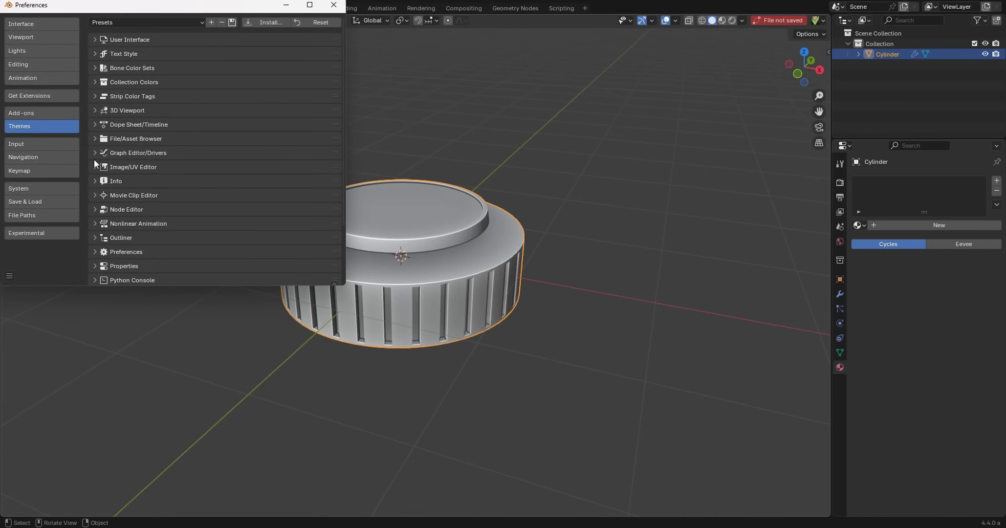
left_click(95, 39)
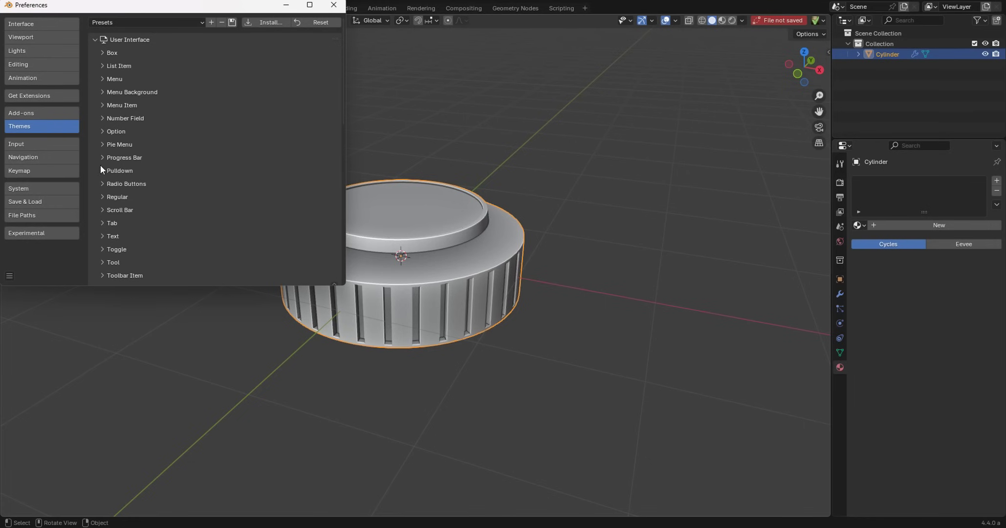
scroll(129, 207, "down", 2)
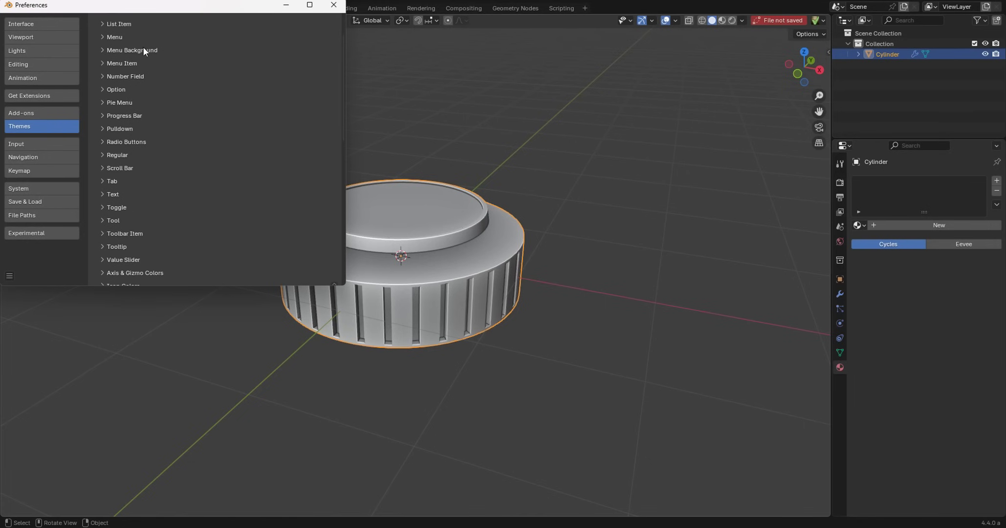
scroll(126, 226, "down", 3)
left_click(104, 248)
scroll(264, 171, "down", 4)
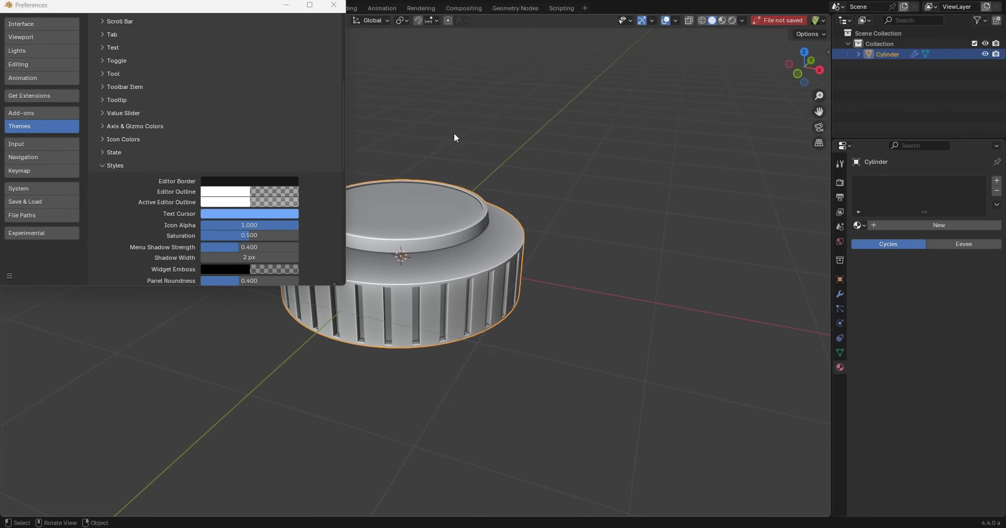
Step: Recolour the Active Editor Outline, raising opacity to 0.761 and ending on red, then close Preferences
left_click(240, 202)
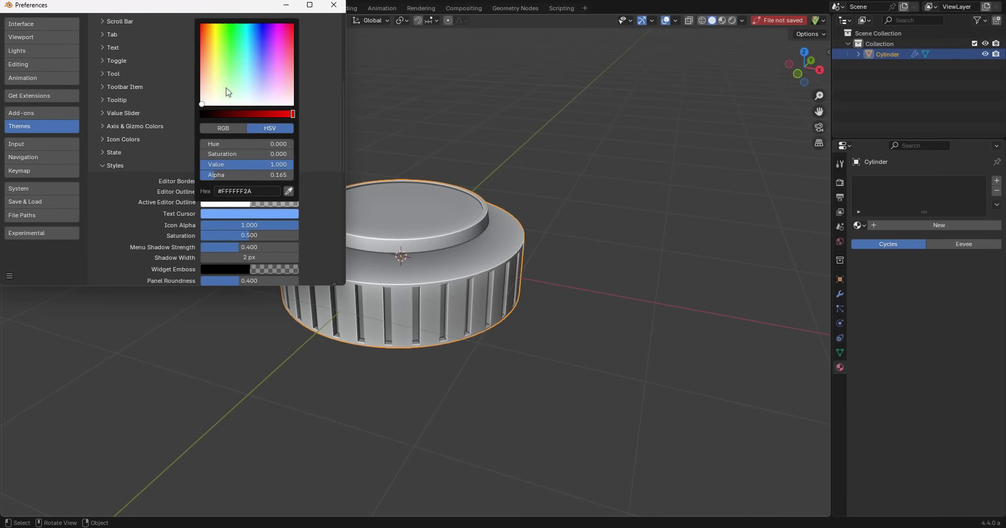
left_click_drag(239, 86, 256, 49)
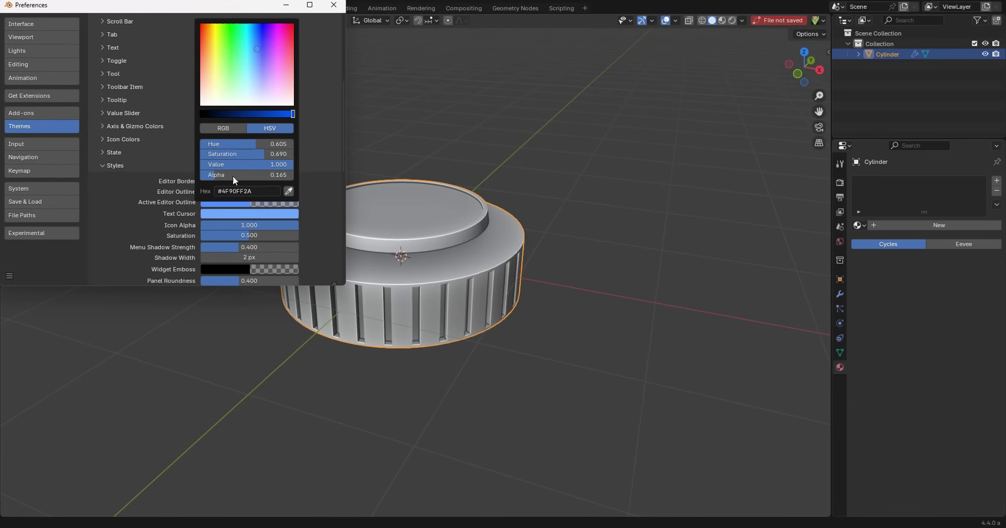
left_click_drag(232, 176, 271, 175)
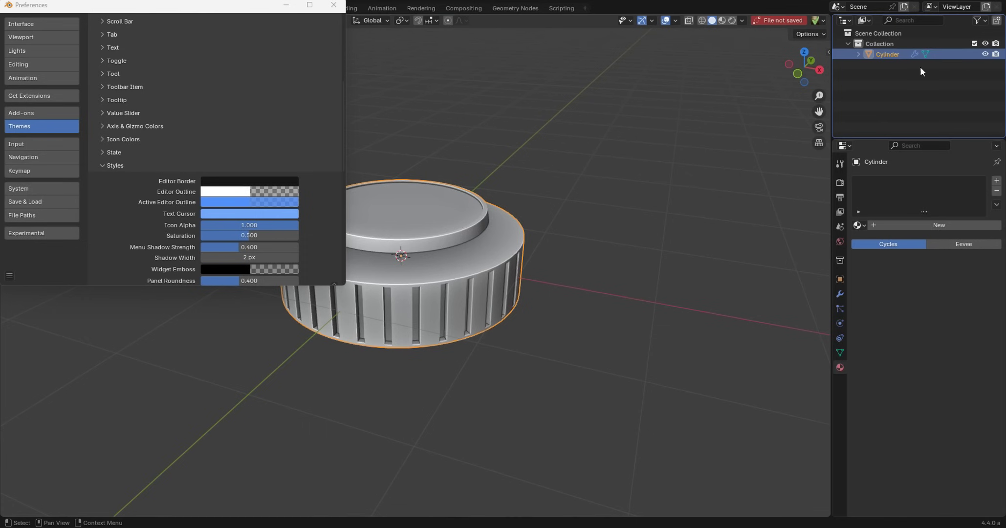
left_click(248, 202)
left_click_drag(210, 79, 290, 25)
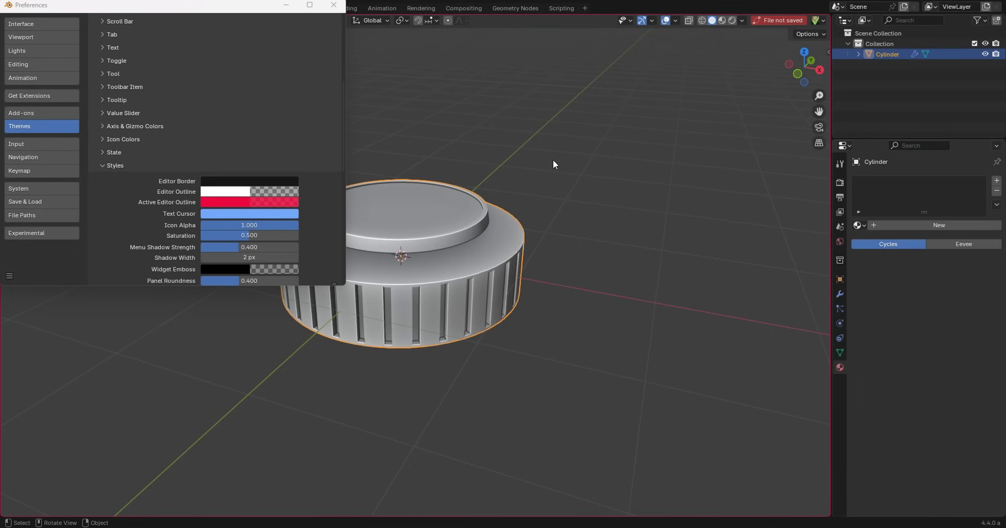
left_click(334, 6)
Step: Show the viewport edge's Area Options, then drag from the viewport corner to split it
scroll(565, 166, "up", 5)
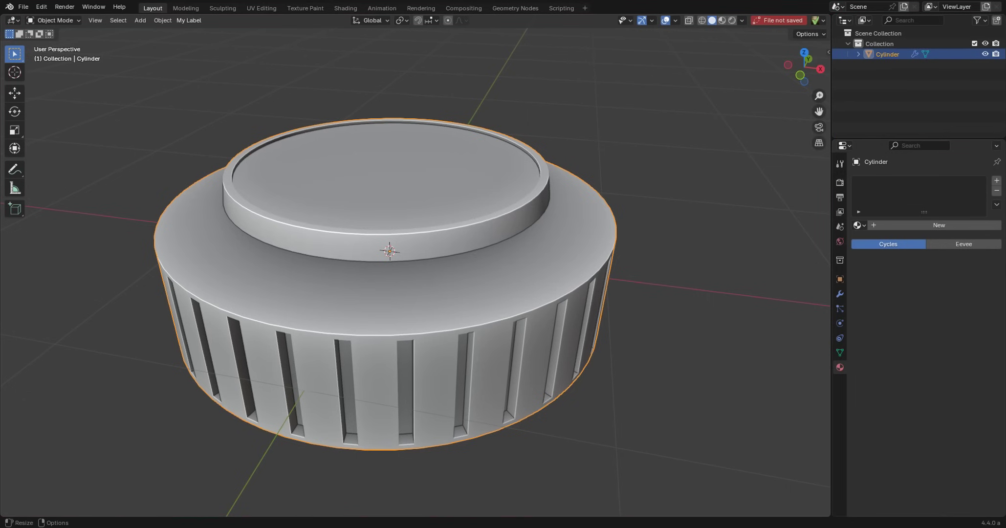
right_click(426, 517)
left_click_drag(831, 514, 824, 489)
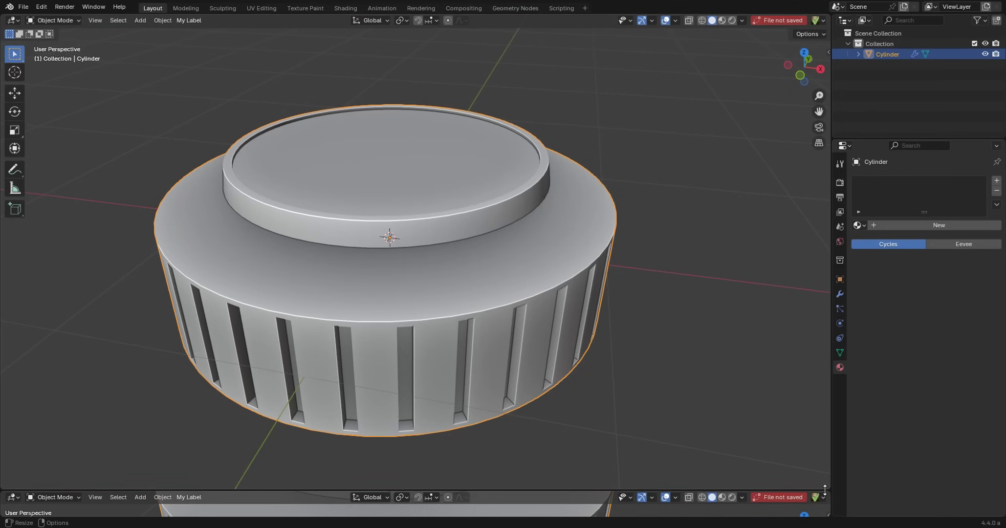
Step: Make the new bottom area a slightly taller Timeline, then move the Outliner area left
left_click(19, 497)
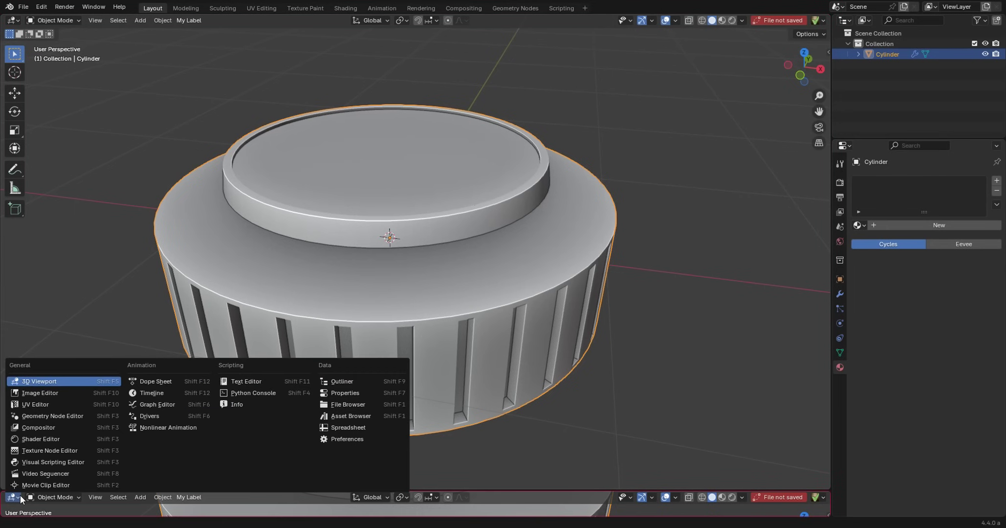
left_click(171, 388)
mouse_move(363, 490)
left_mouse_down()
mouse_move(364, 479)
mouse_move(365, 488)
left_mouse_up()
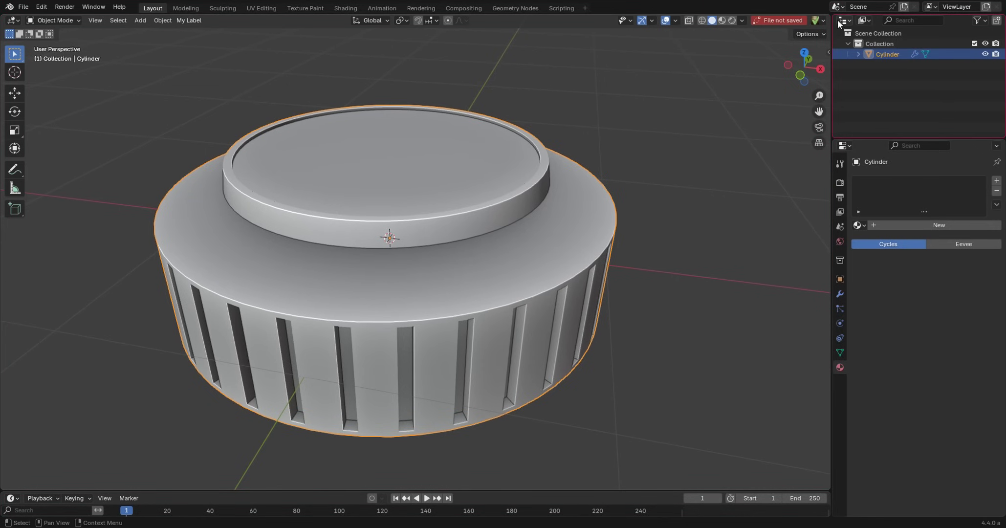
left_click_drag(837, 18, 87, 241)
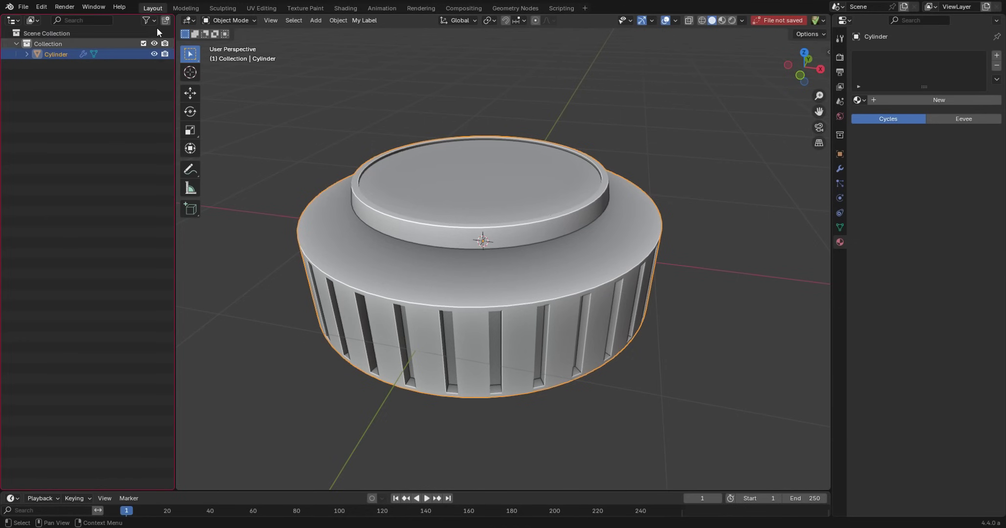
Step: Move the Outliner back right and relocate Properties to fill the right-hand column
left_click_drag(171, 28, 914, 60)
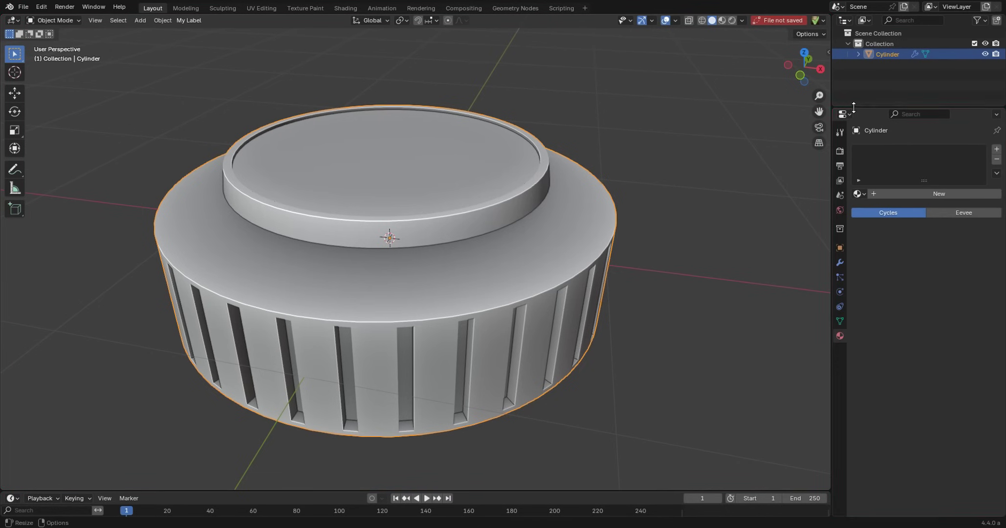
left_click_drag(837, 112, 132, 213)
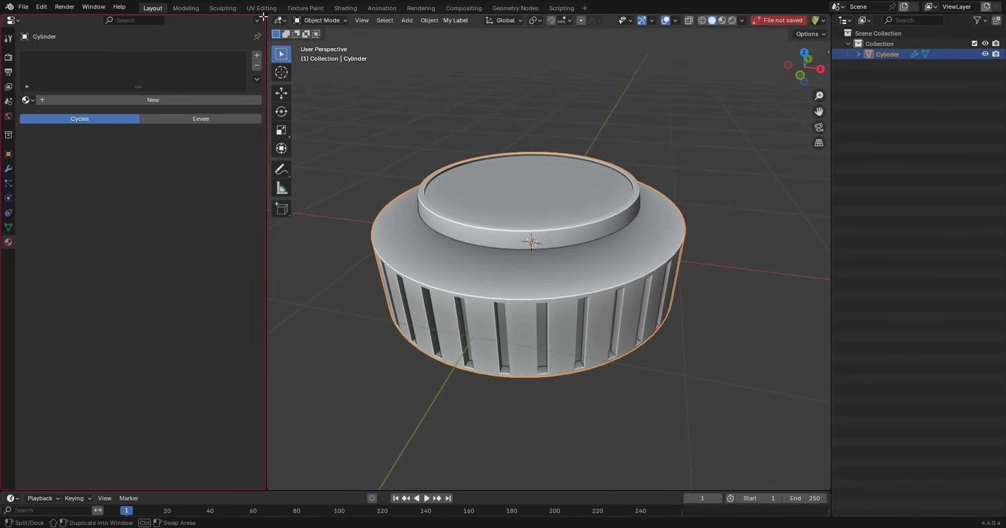
left_click_drag(263, 16, 901, 295)
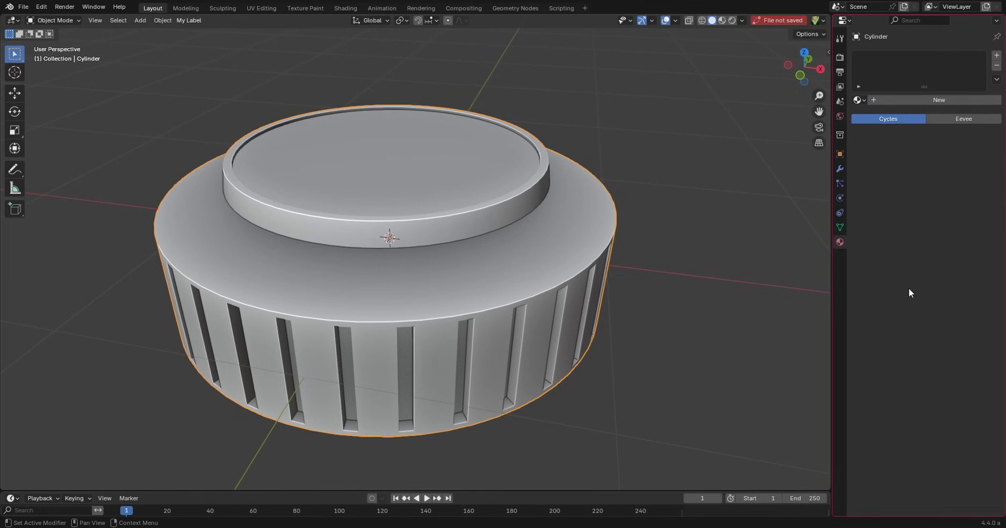
Step: Split the Properties area horizontally and make the upper half an Outliner
right_click(866, 15)
left_click(864, 35)
left_click(932, 127)
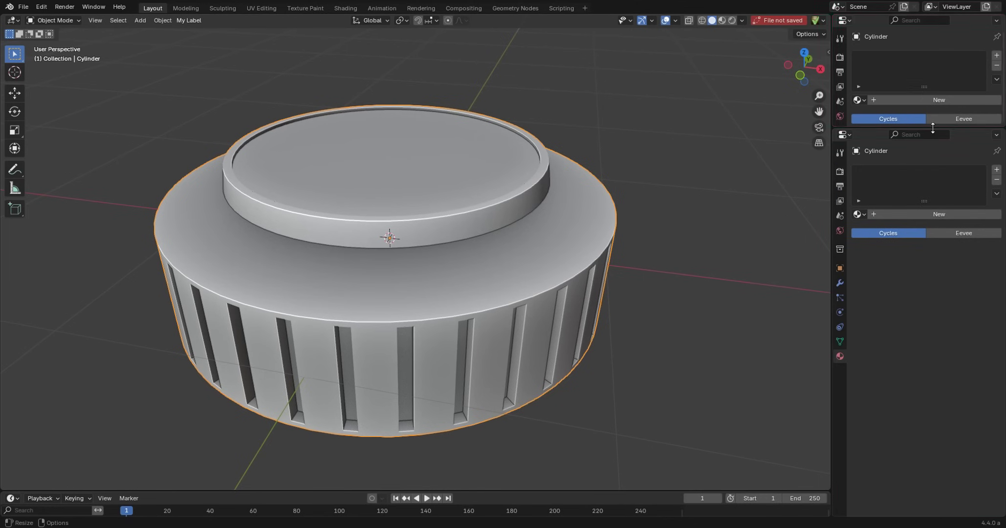
left_click(848, 21)
left_click(821, 48)
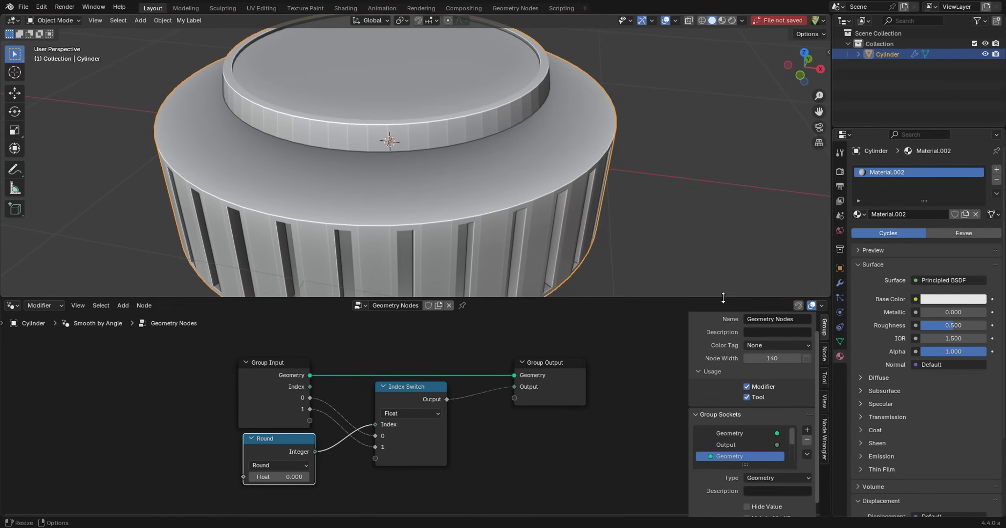
Step: Enlarge the 3D view, then raise Metallic and reset it to its default 0.000
left_click_drag(724, 299, 706, 399)
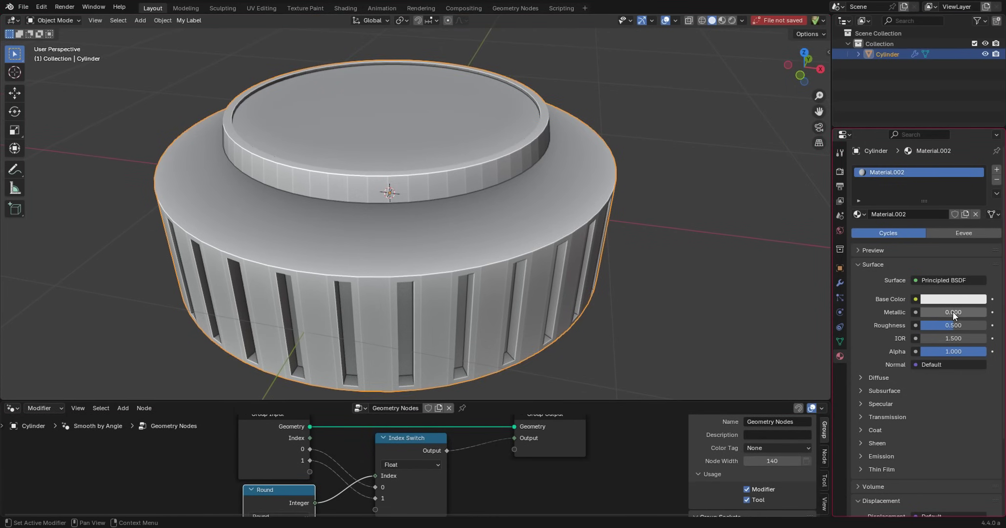
left_click_drag(953, 312, 975, 312)
right_click(961, 310)
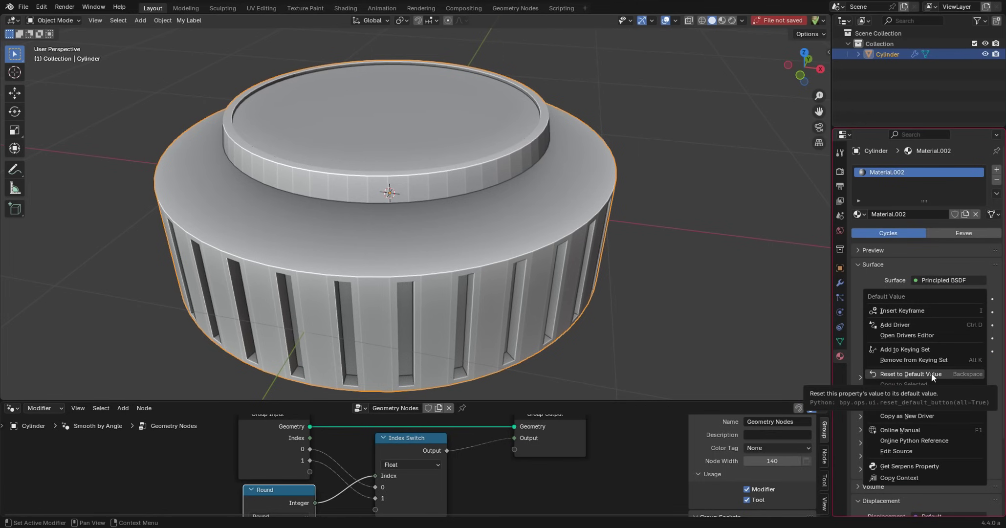
left_click(907, 373)
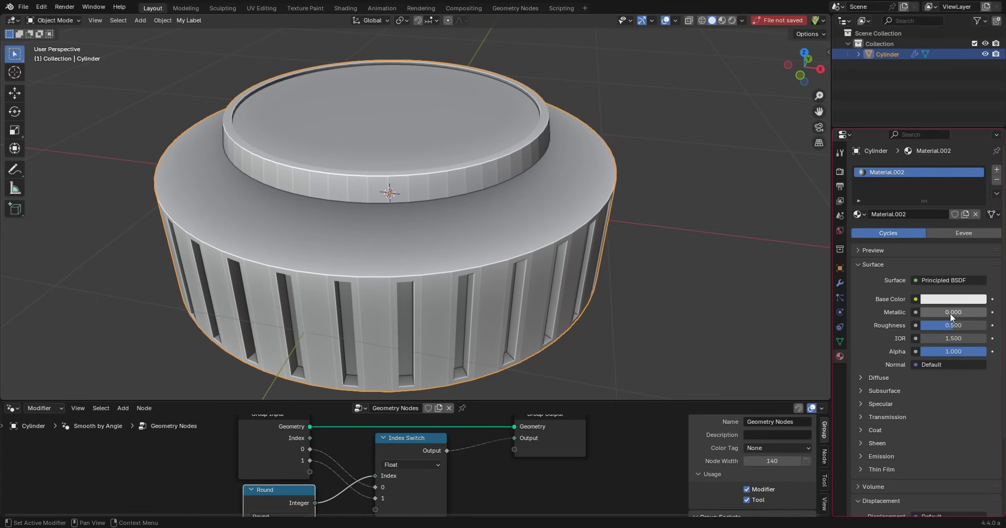
Step: Change the Base Color to green, then reset it to its default white
left_click(943, 298)
left_click(949, 185)
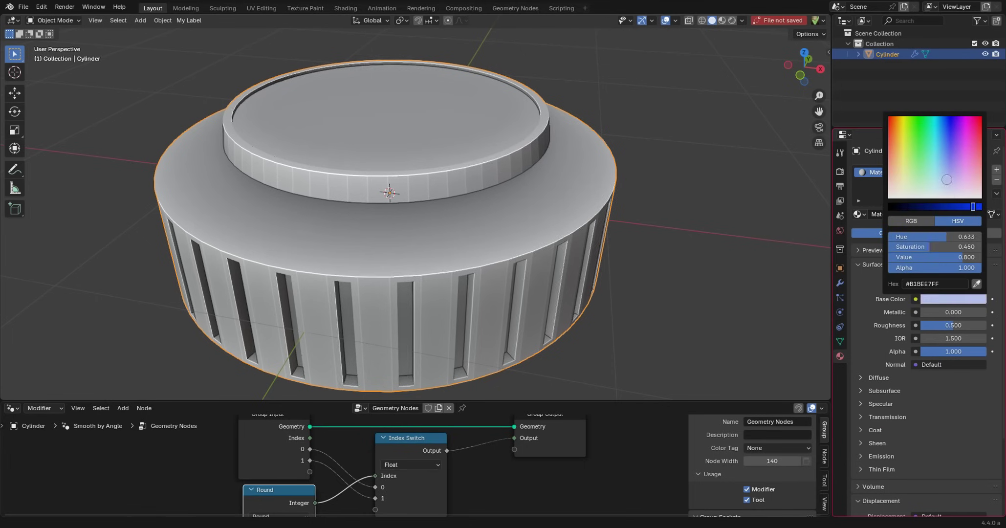
right_click(951, 297)
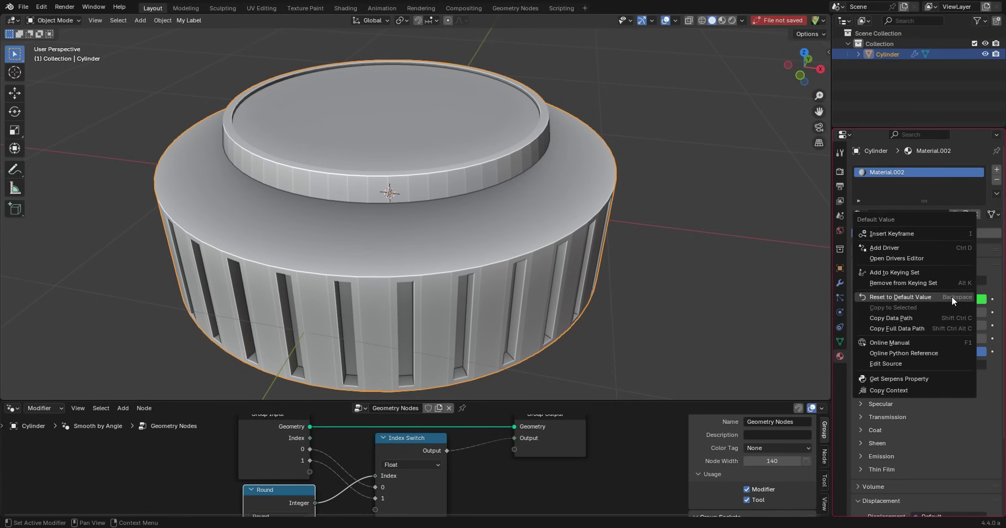
left_click(902, 297)
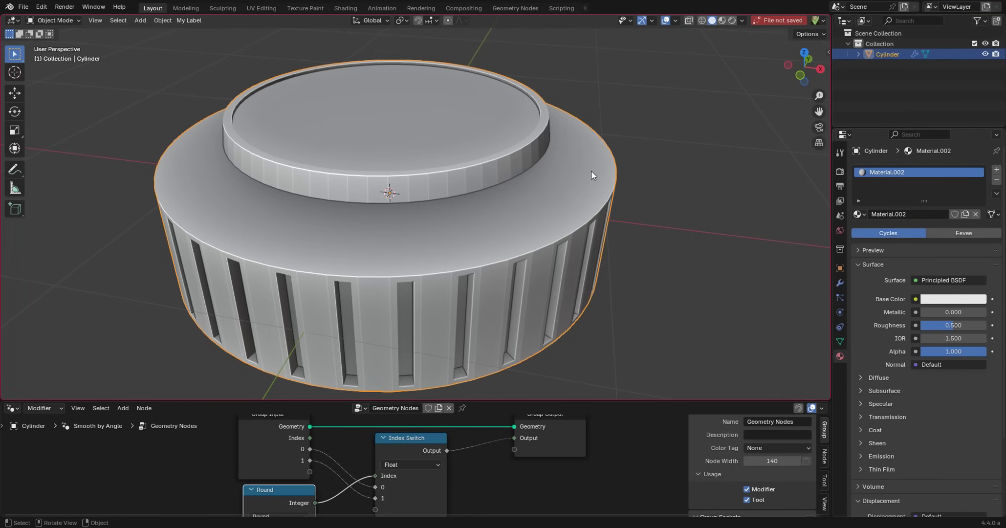
middle_click_drag(591, 170, 672, 166)
scroll(672, 166, "up", 3)
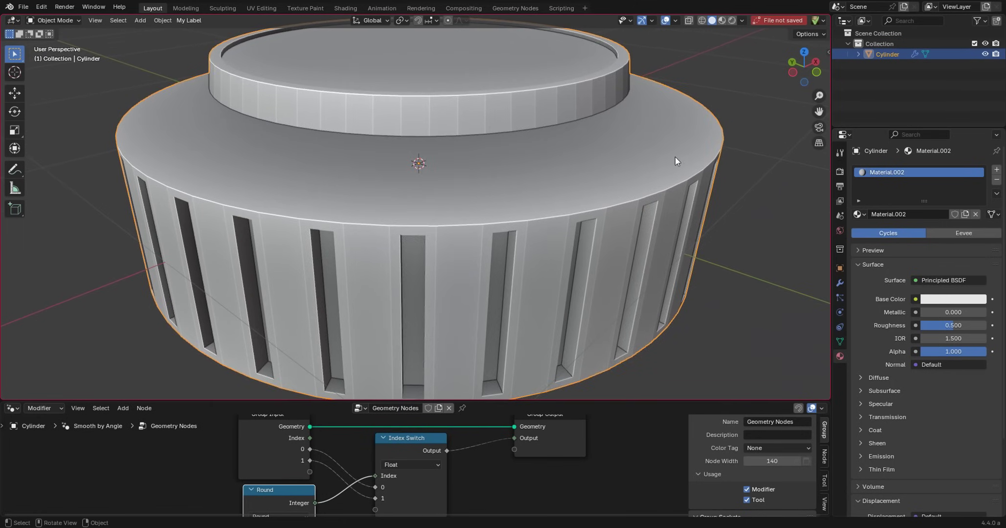
scroll(676, 147, "down", 2)
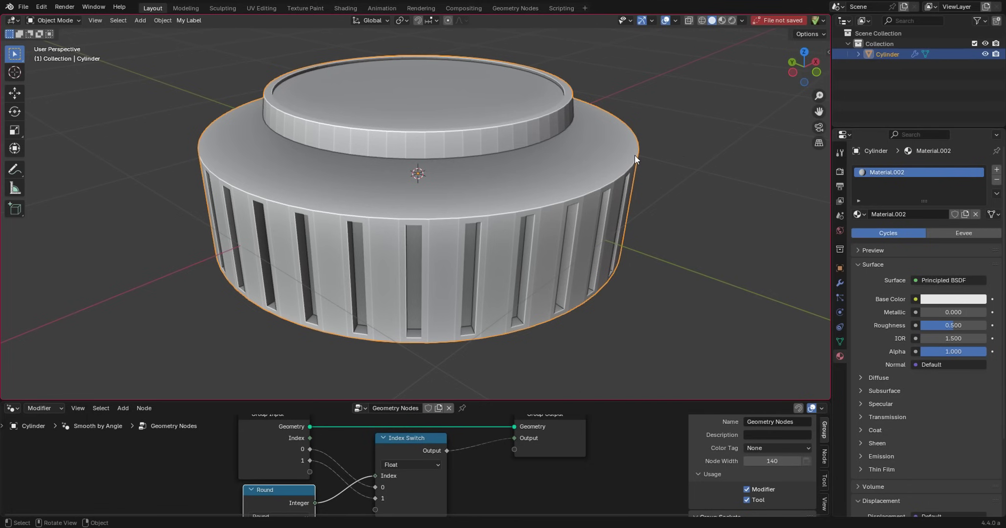
mouse_move(633, 149)
middle_mouse_down()
mouse_move(635, 140)
mouse_move(634, 162)
middle_mouse_up()
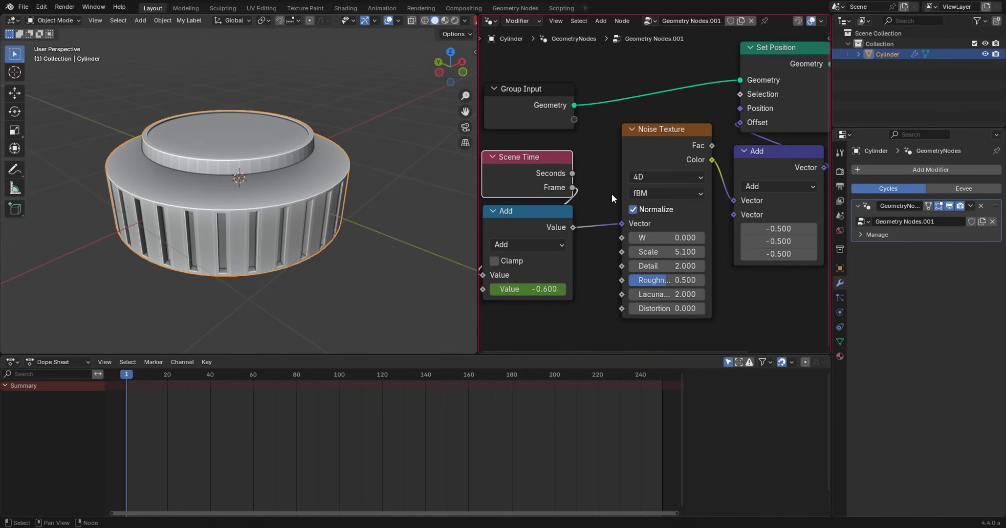
Step: Label the selected Add node 'Animation 1'
left_click_drag(539, 216, 542, 217)
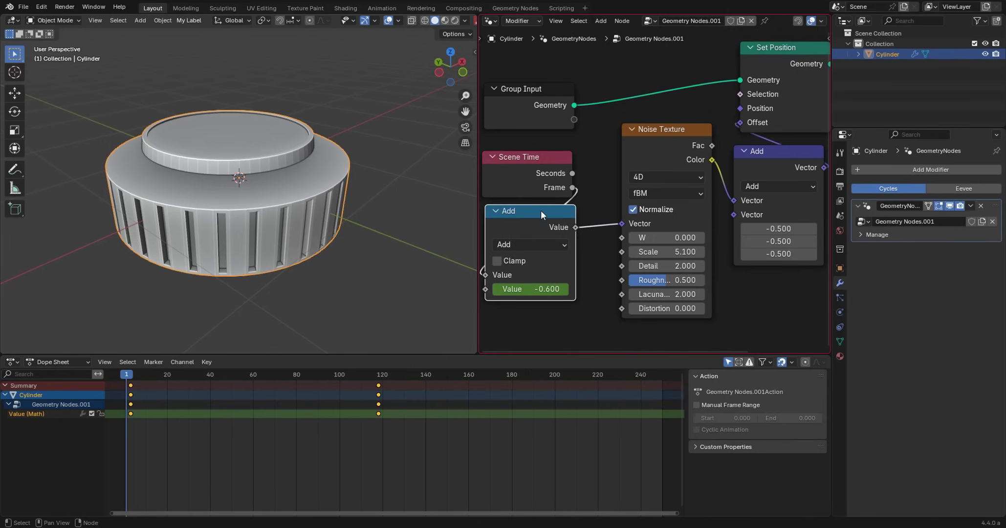
key("F2")
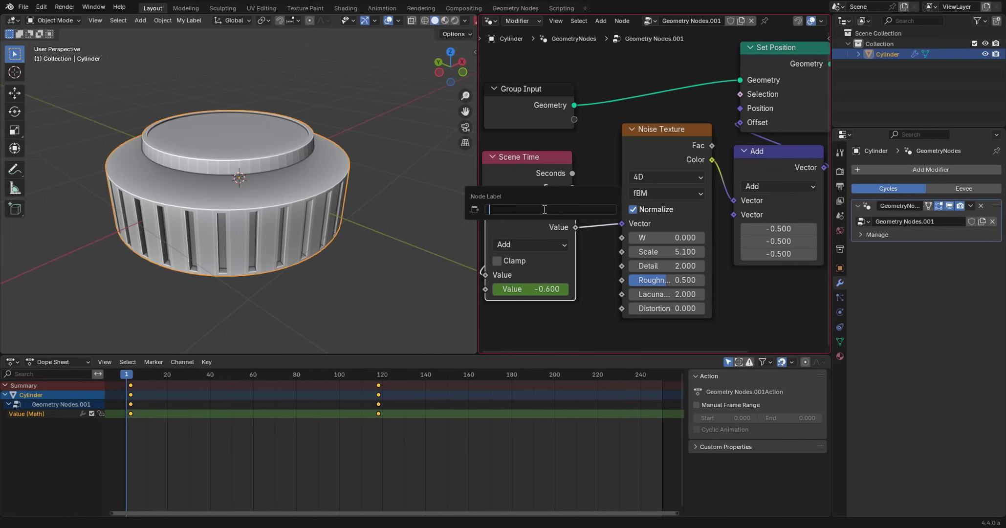
type("tion 1")
key("Return")
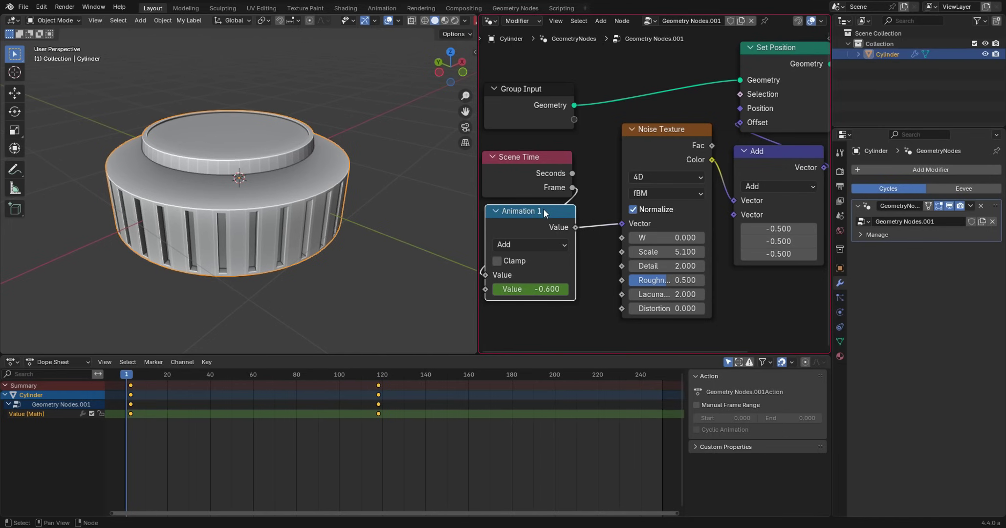
Step: Rename the Geometry Nodes.001 node group to 'Offset_1'
double_click(898, 205)
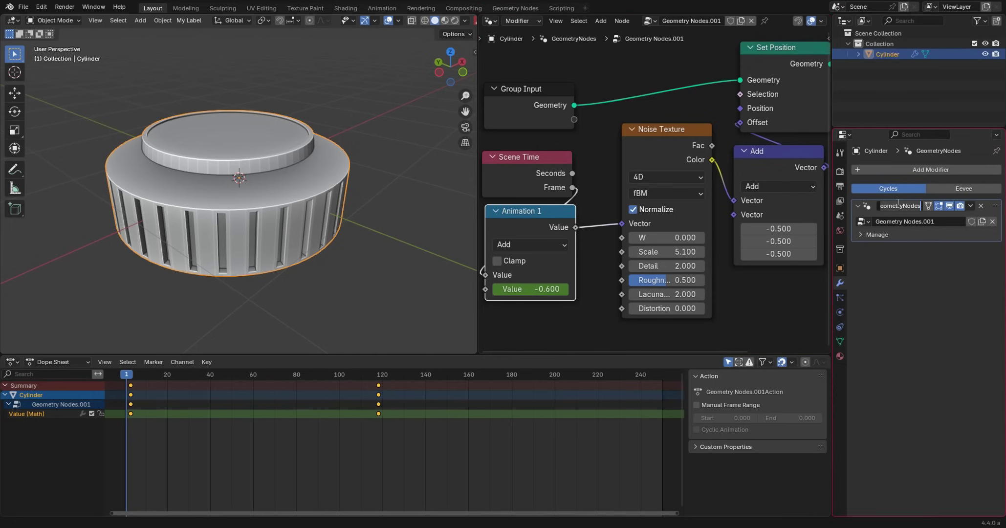
left_click(923, 223)
double_click(933, 223)
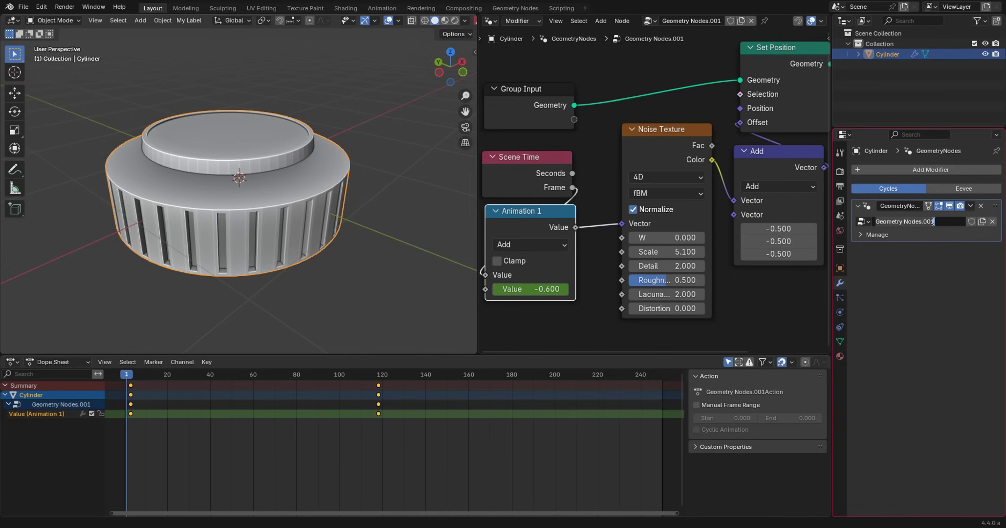
key("ctrl+a")
type("Of")
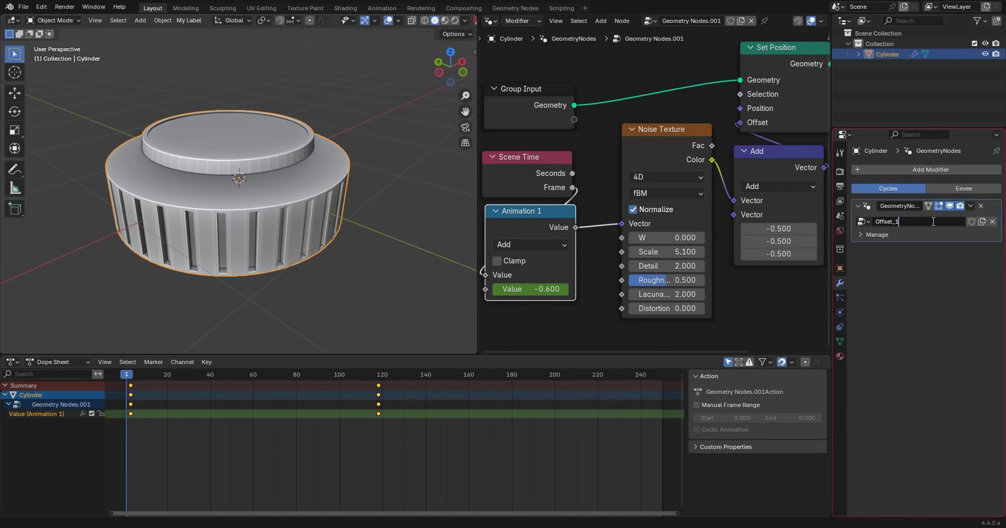
key("Return")
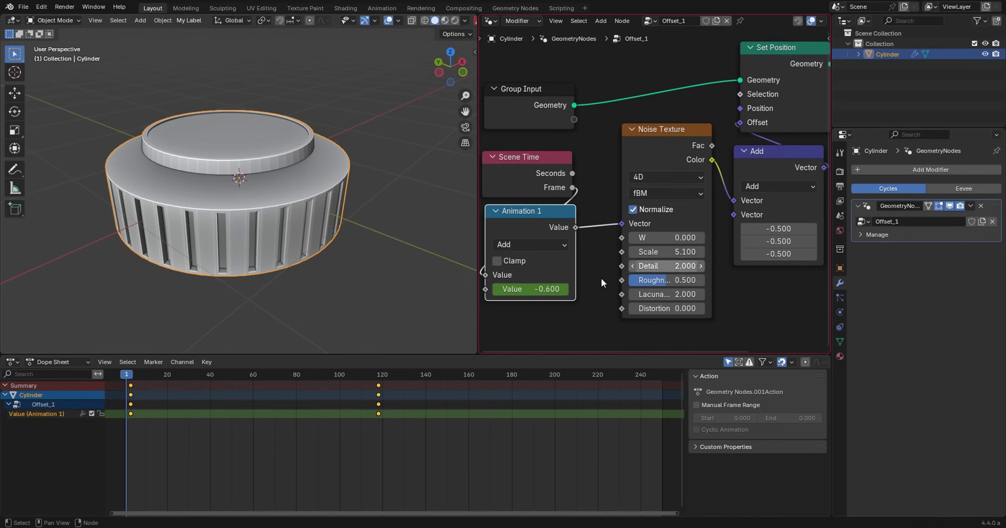
Step: Select the Offset_1 and Value (Animation 1) channels, then select each node in the tree
left_click(51, 403)
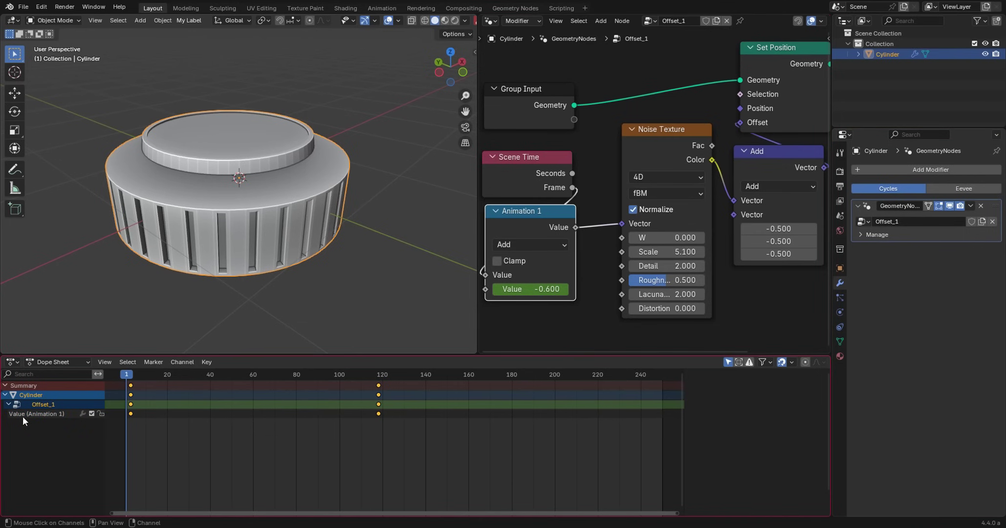
left_click(38, 413)
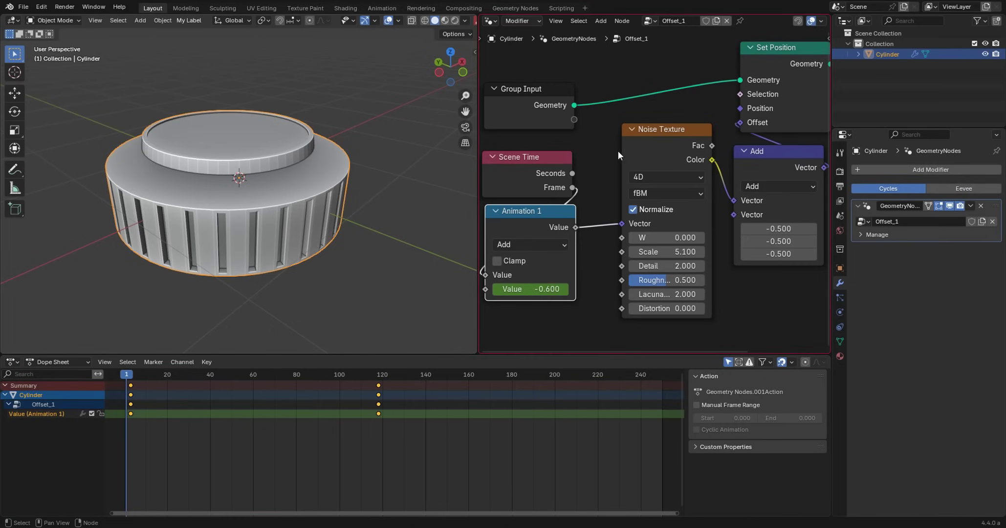
left_click(515, 165)
left_click(672, 126)
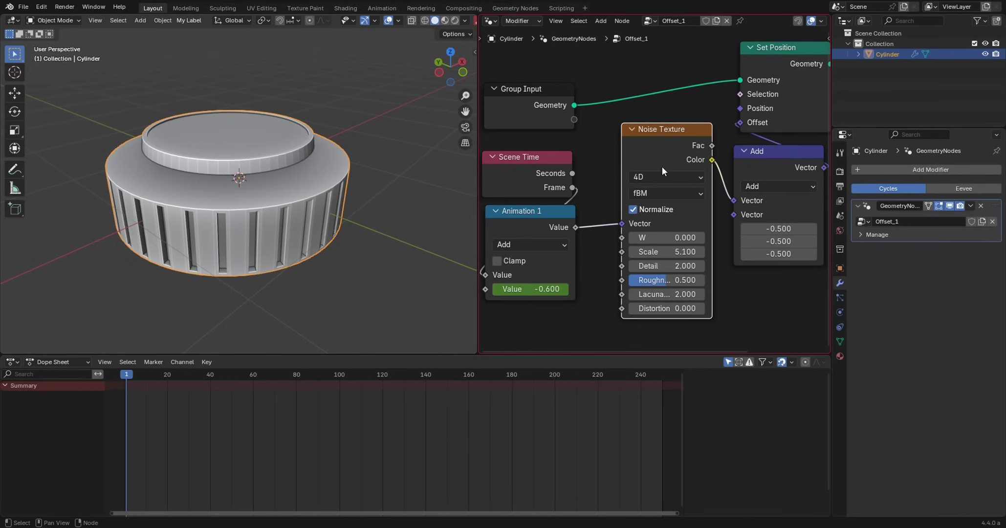
left_click(753, 149)
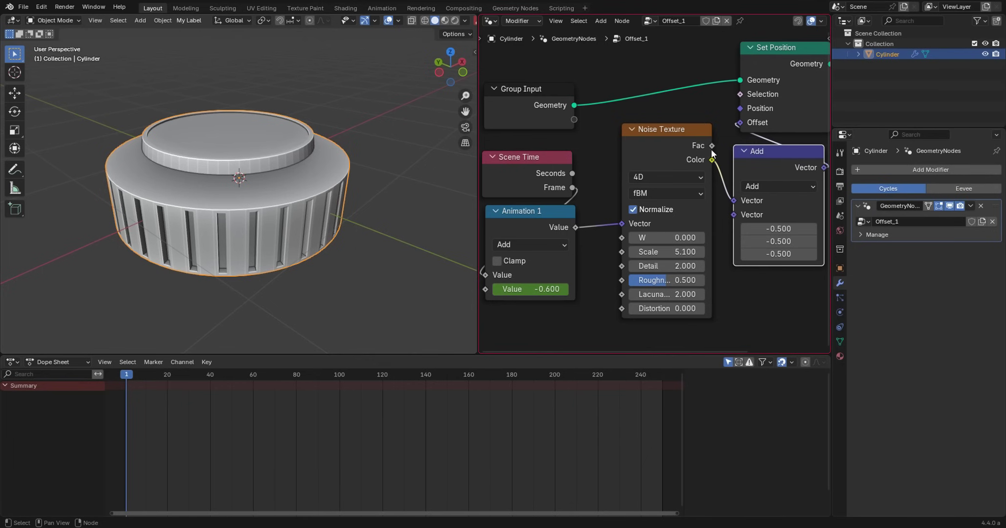
left_click(546, 101)
left_click_drag(539, 224, 536, 223)
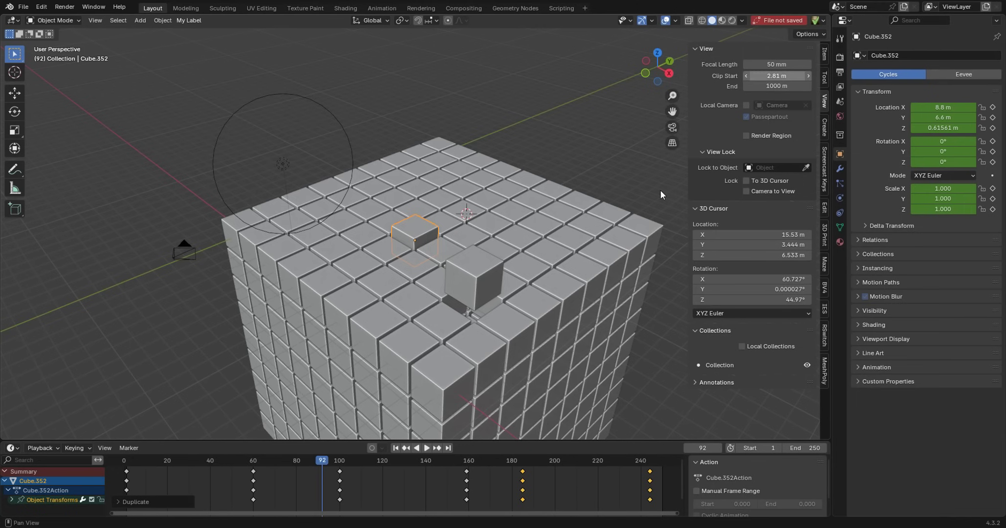
Step: Zoom in on the cubes, play the animation, and stop it partway through
scroll(493, 279, "up", 3)
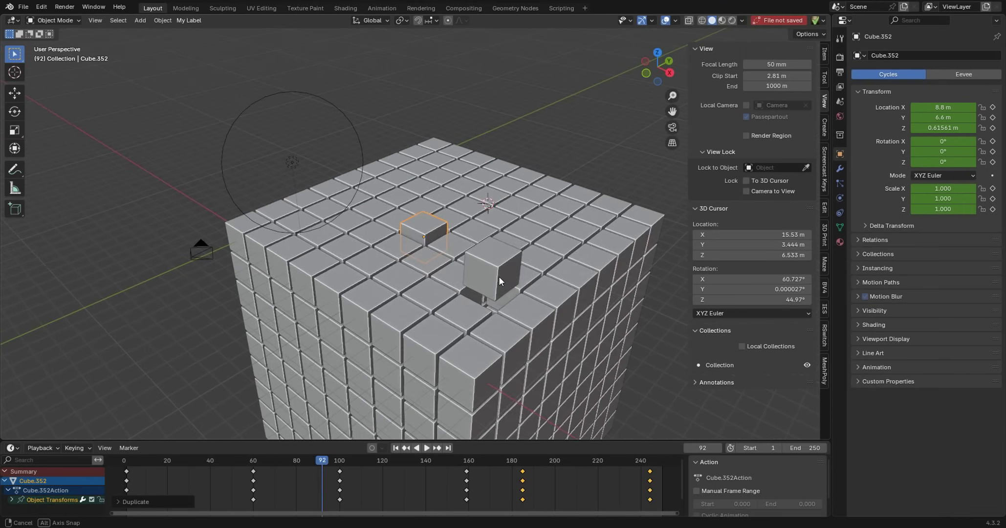
left_click(430, 450)
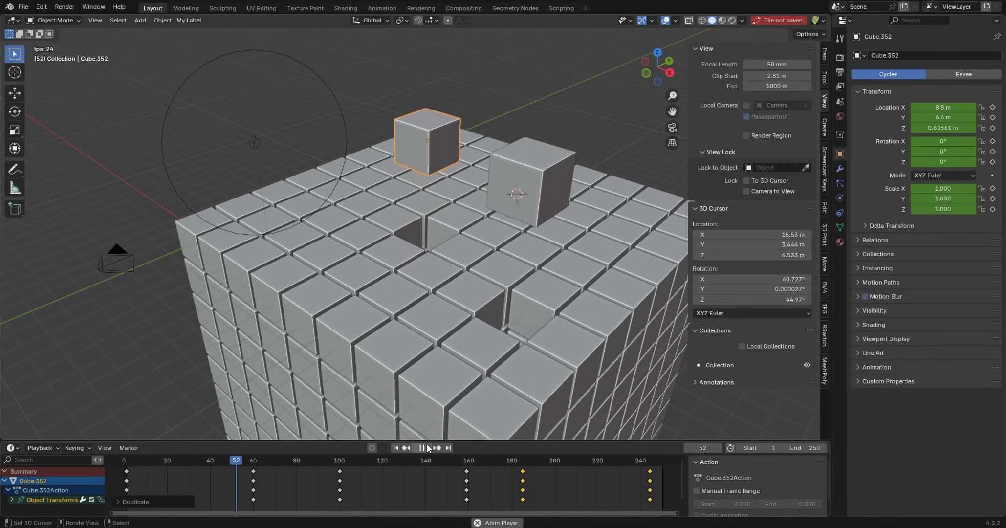
key("space")
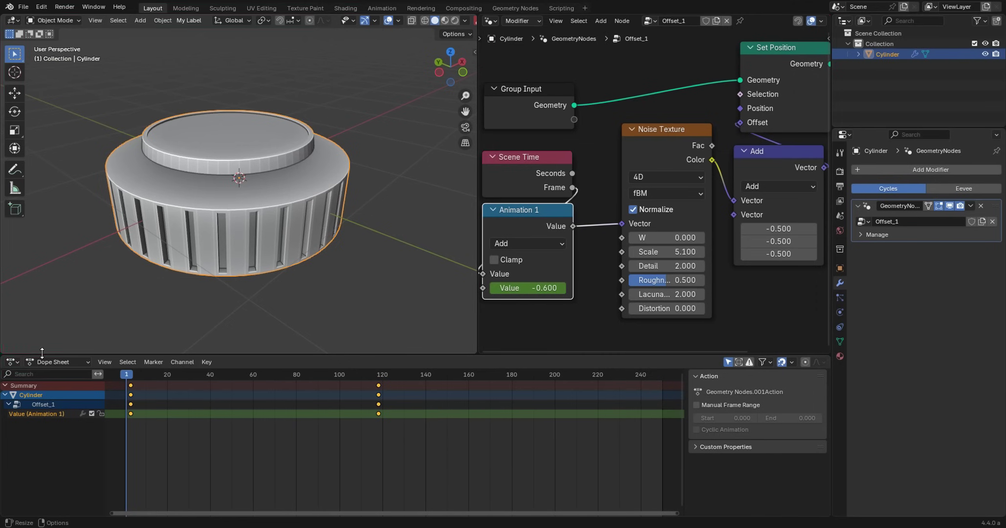
Step: Switch the Dope Sheet to a Timeline and play the animation, pausing at frame 128
left_click(11, 362)
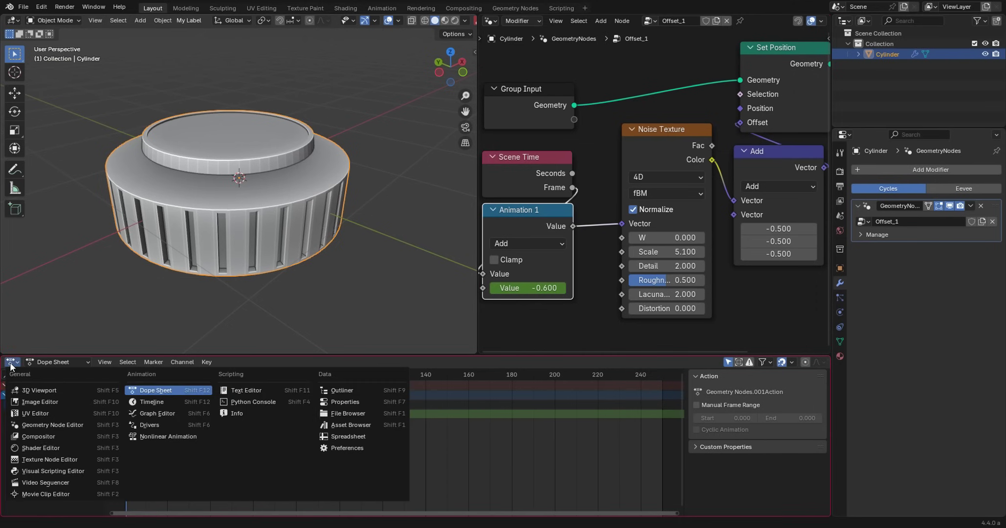
left_click(178, 402)
key("space")
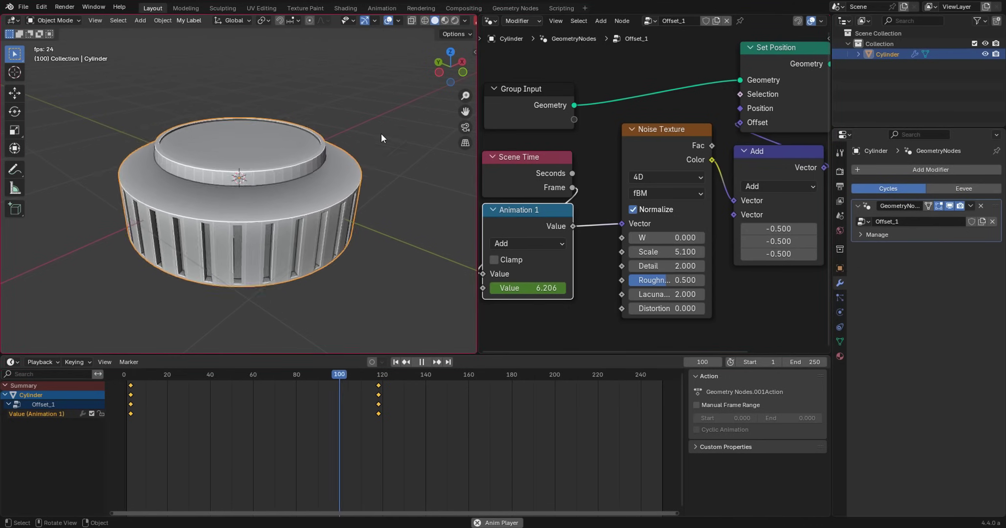
left_click(421, 362)
Step: Straighten the node layout by moving Group Output and Group Input, then select Animation 1
middle_click_drag(354, 186, 410, 201)
scroll(363, 187, "down", 2)
scroll(410, 202, "up", 2)
scroll(630, 242, "down", 3)
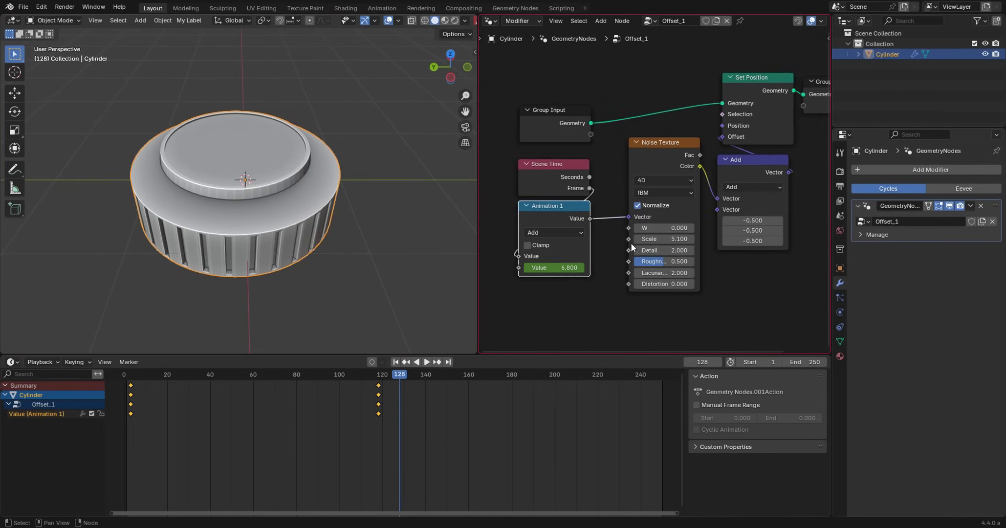
left_click_drag(769, 112, 788, 109)
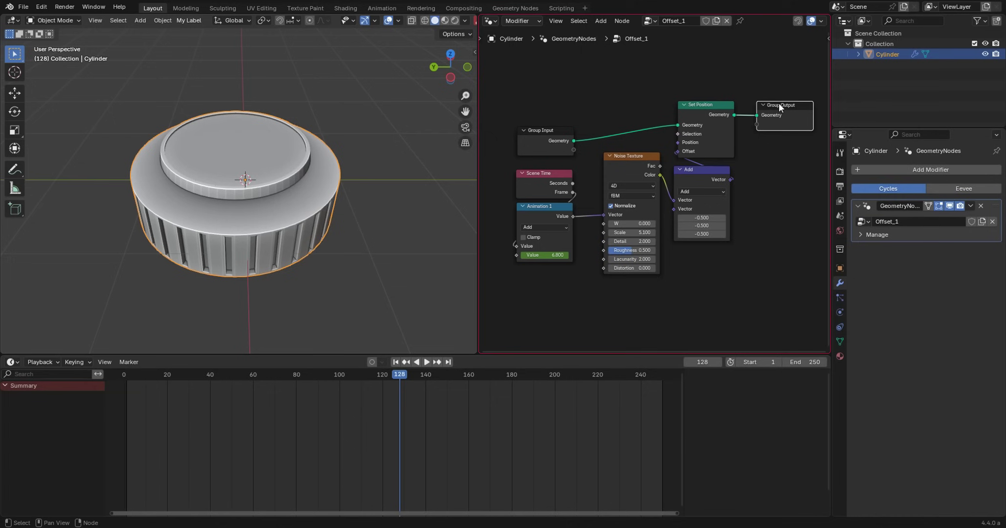
left_click_drag(554, 130, 556, 115)
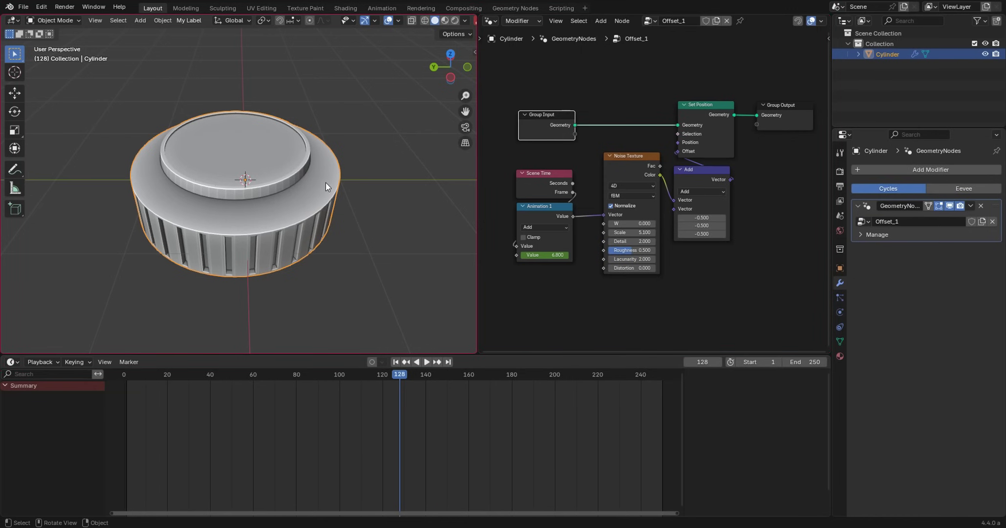
middle_click_drag(326, 183, 381, 185)
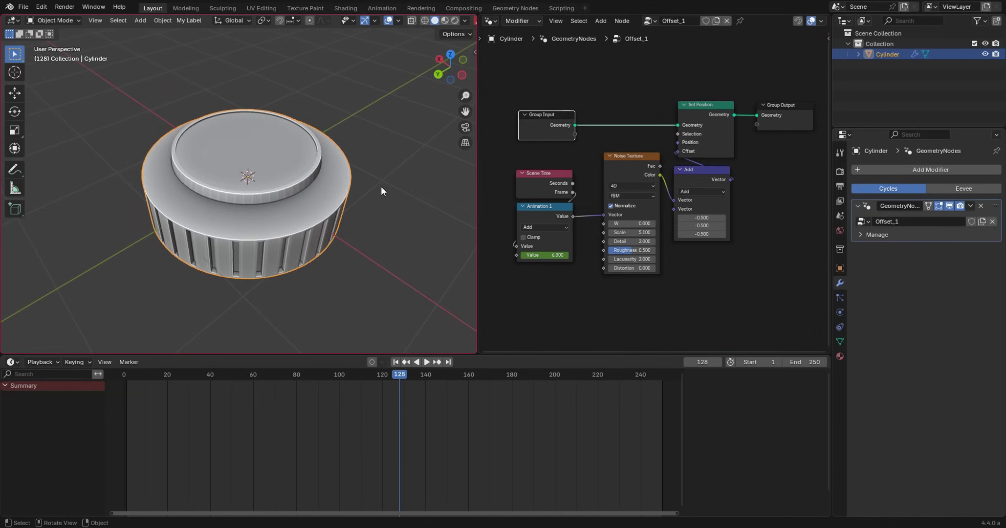
scroll(382, 185, "up", 3)
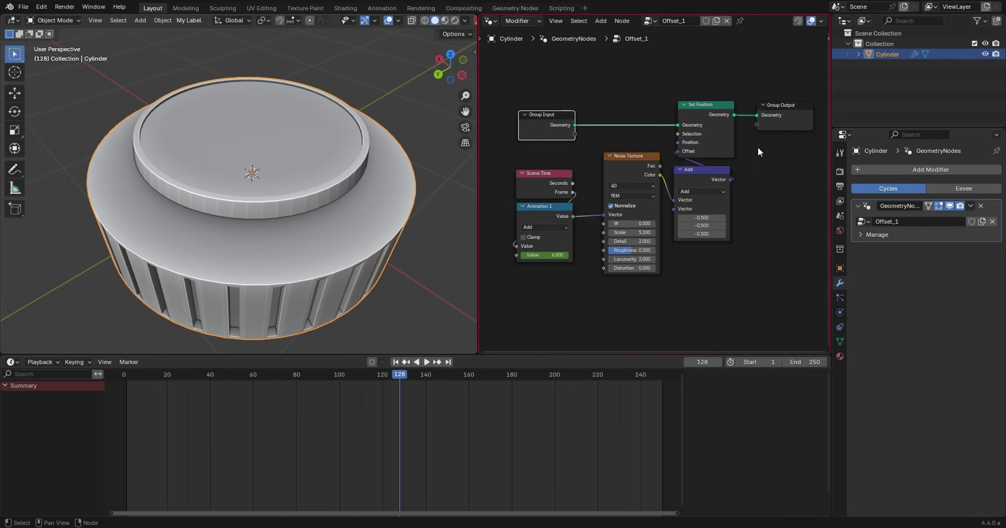
scroll(722, 162, "up", 4)
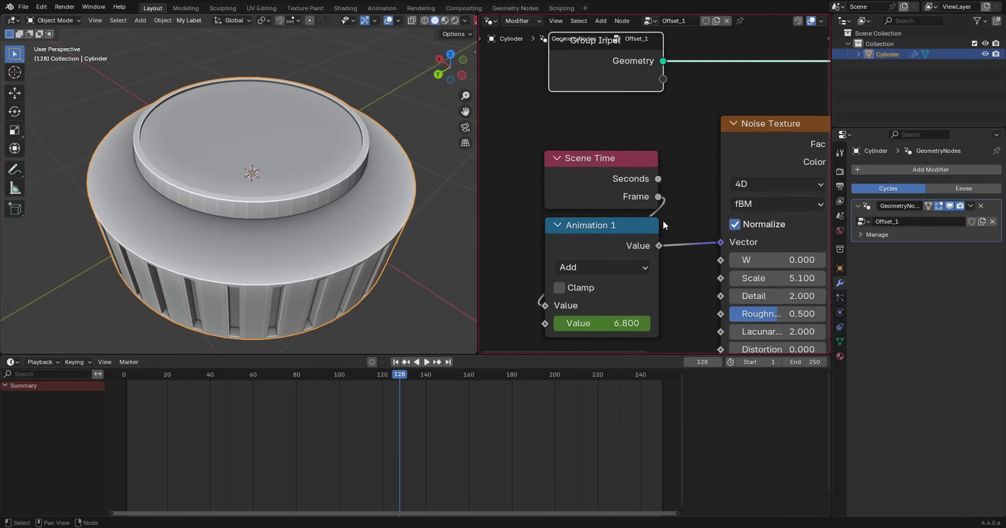
left_click(598, 232)
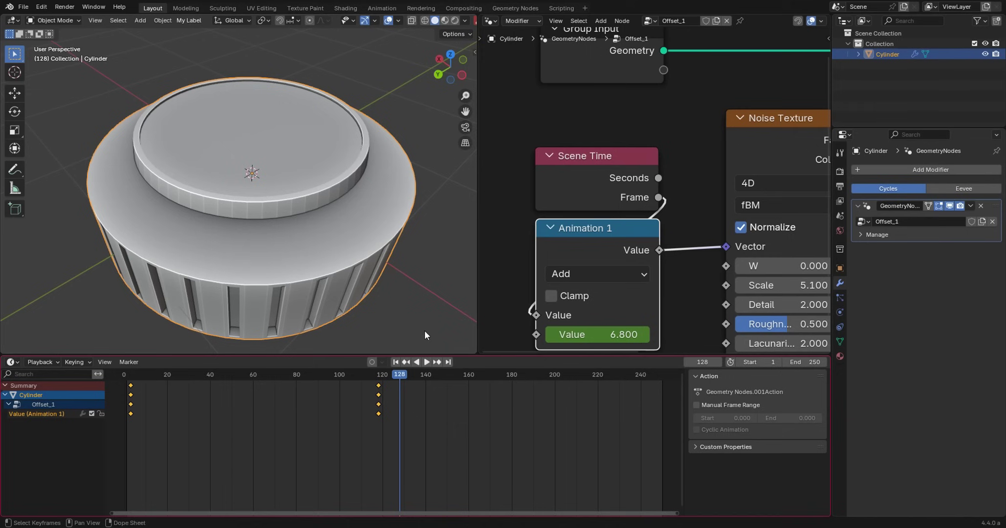